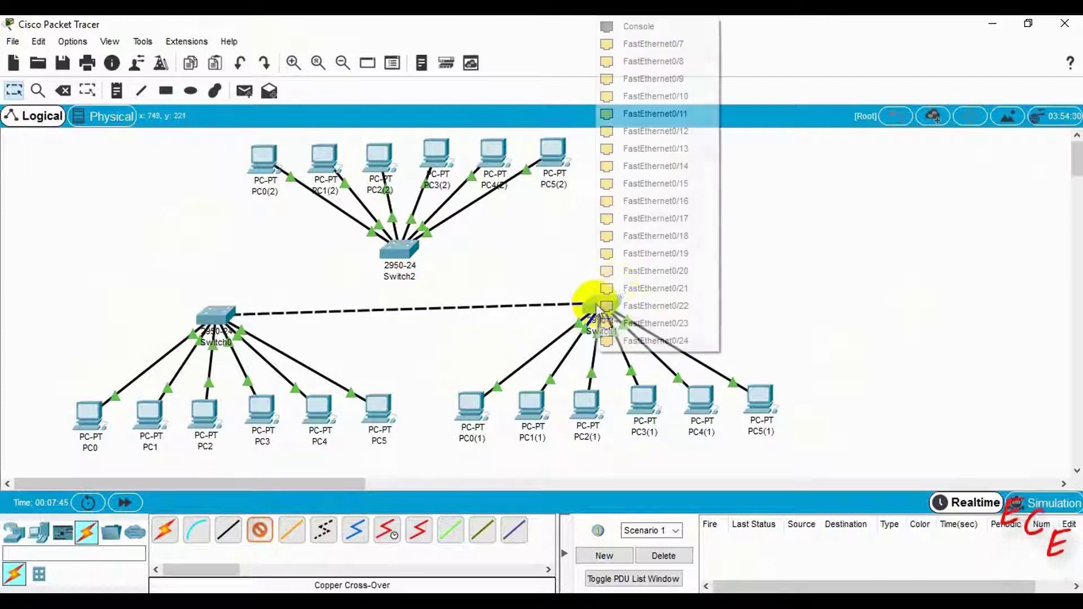
Step: Finish the cross-over link from Switch0 at Switch1's FastEthernet0/7 port and move Switch0 up level with Switch1
left_click(698, 49)
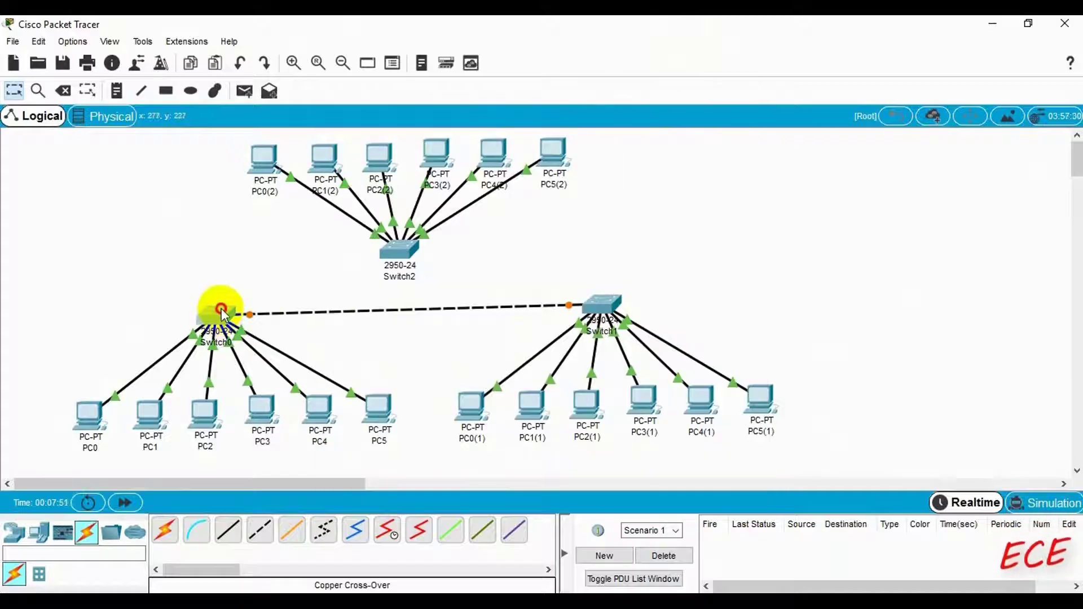
left_click(218, 314)
left_click_drag(218, 314, 222, 306)
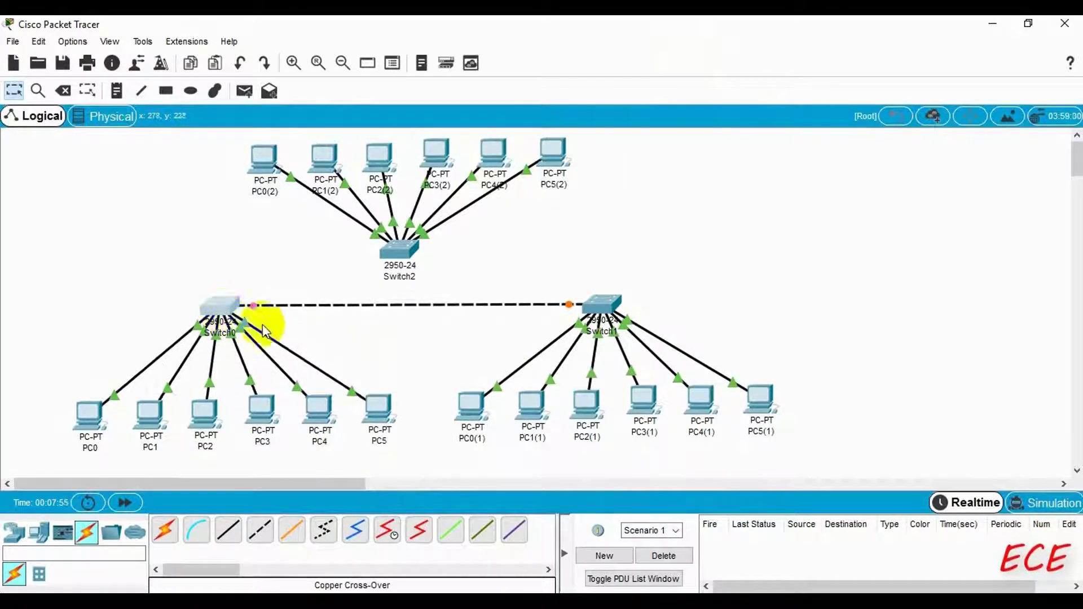
mouse_move(584, 538)
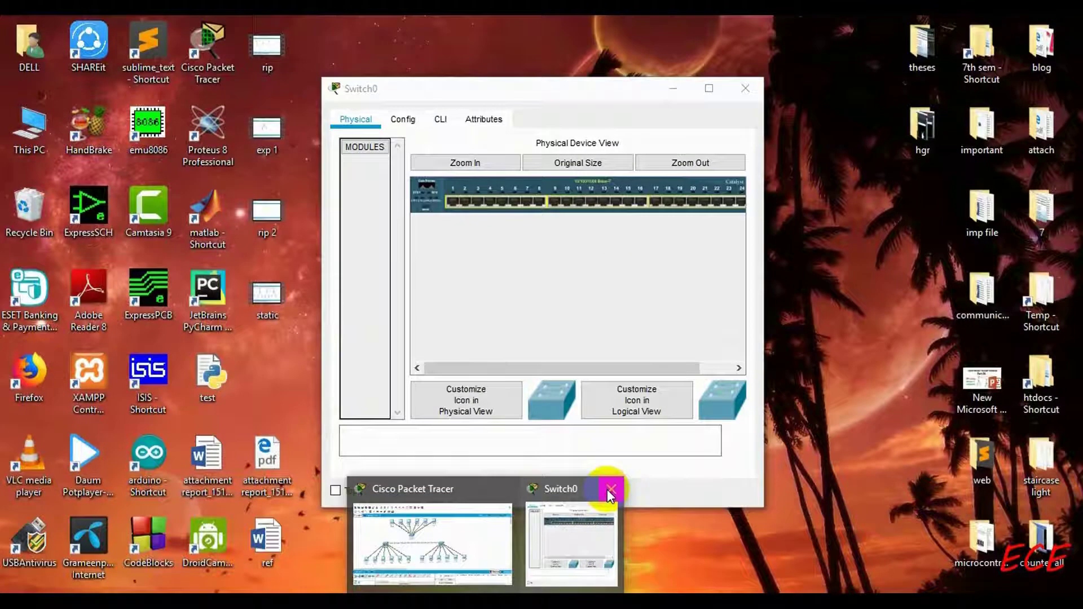
left_click(607, 489)
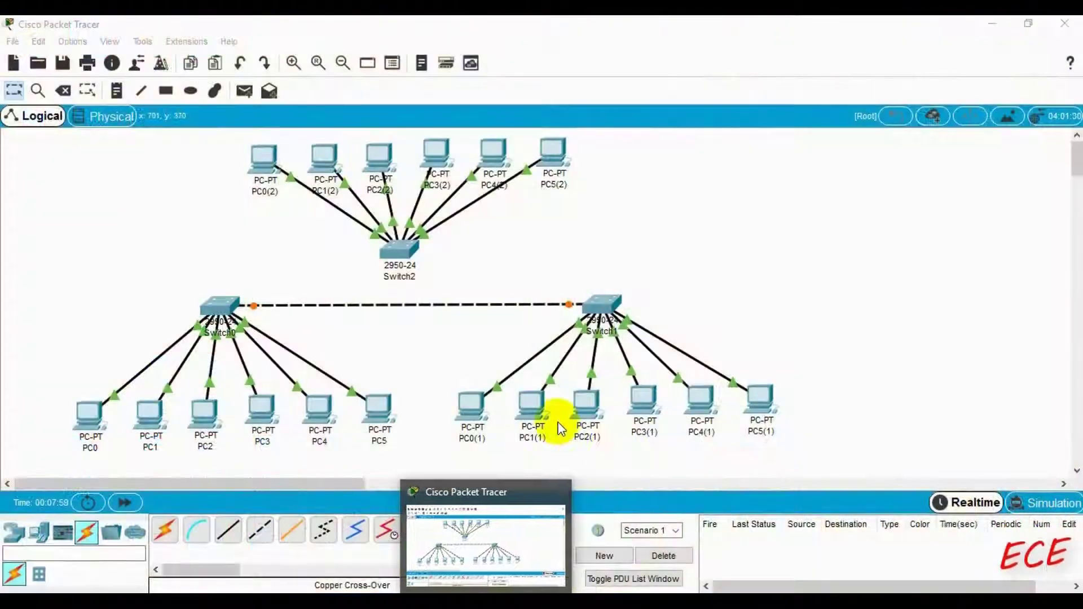
Step: Connect Switch0's FastEthernet0/8 port to Switch2's FastEthernet0/7 port with a copper cross-over cable
left_click(259, 530)
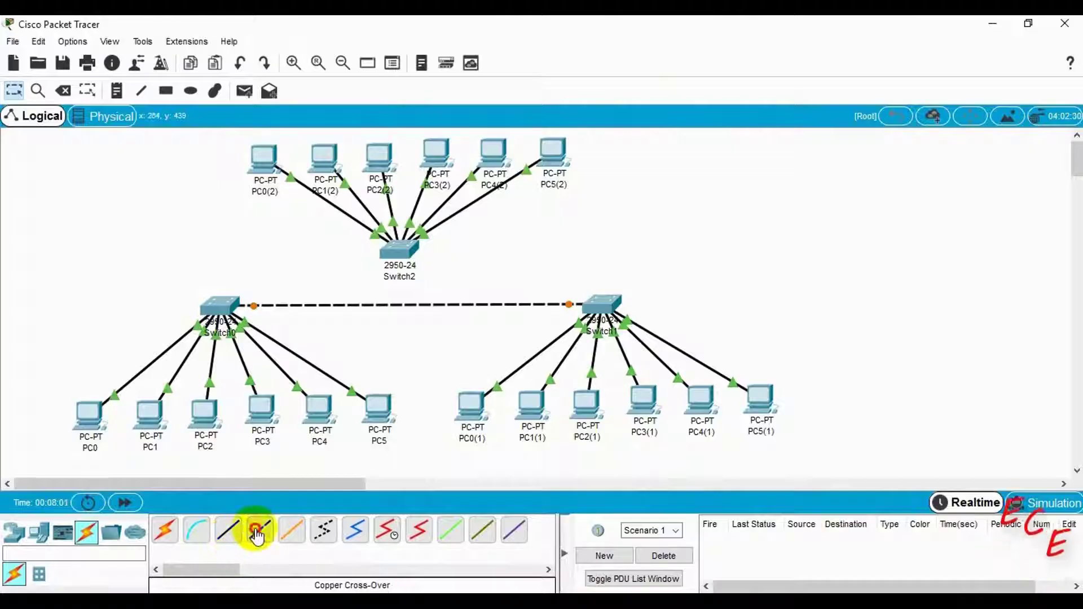
left_click(222, 303)
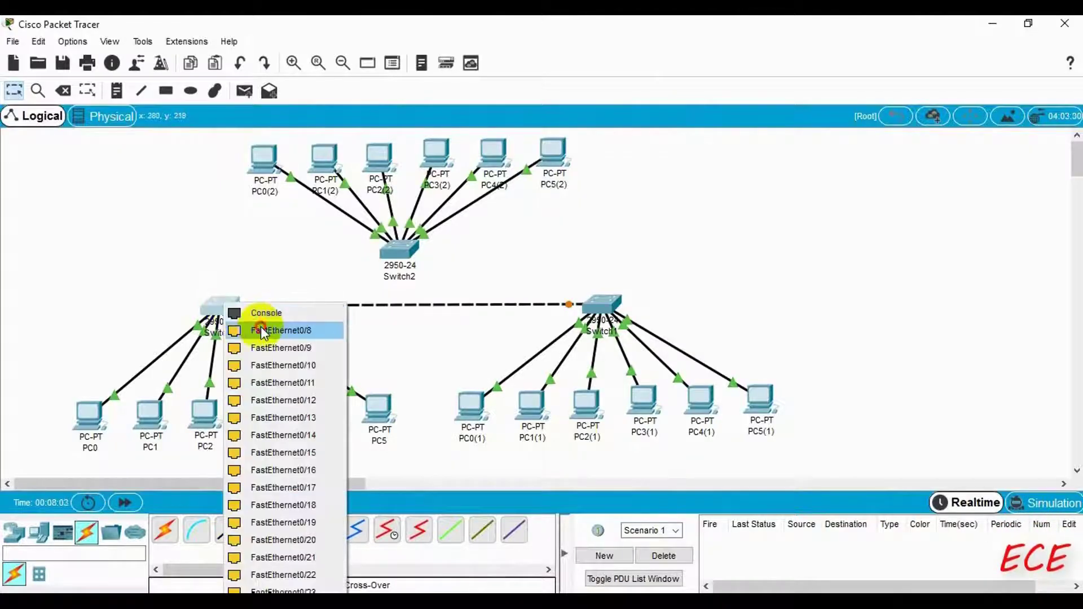
left_click(256, 330)
left_click(389, 249)
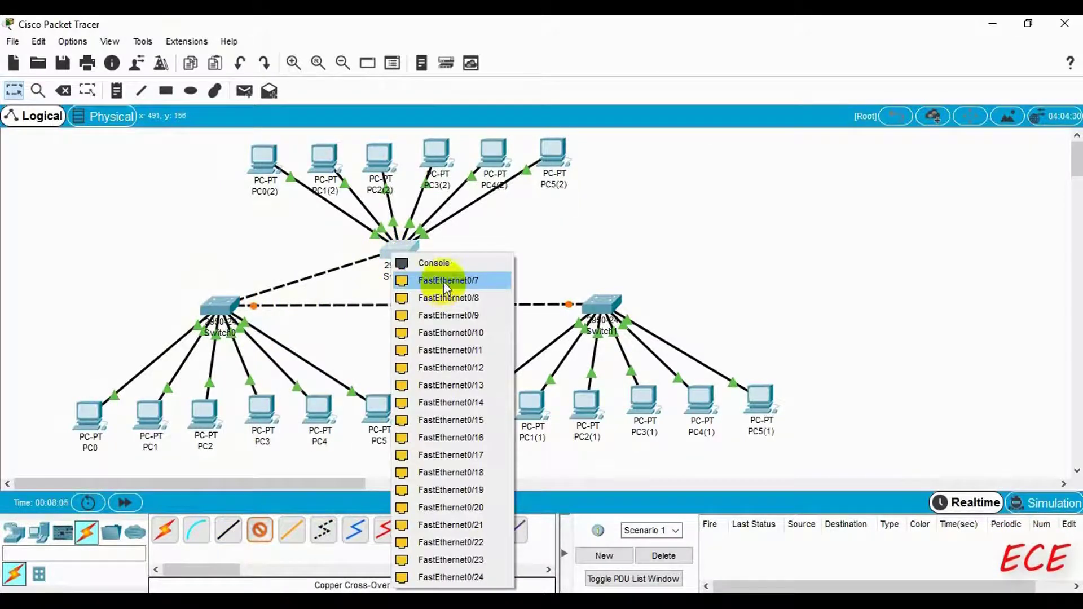
left_click(444, 280)
Step: Connect Switch2's FastEthernet0/8 port to Switch1's FastEthernet0/8 port with a copper cross-over cable
left_click(257, 533)
left_click(397, 249)
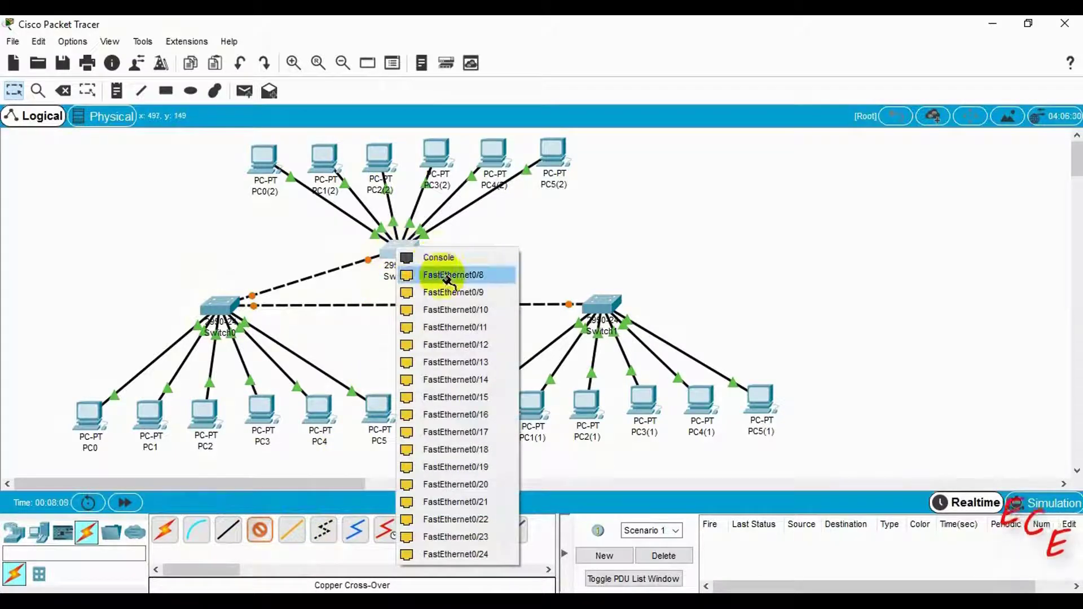
left_click(446, 276)
left_click(594, 297)
left_click(635, 335)
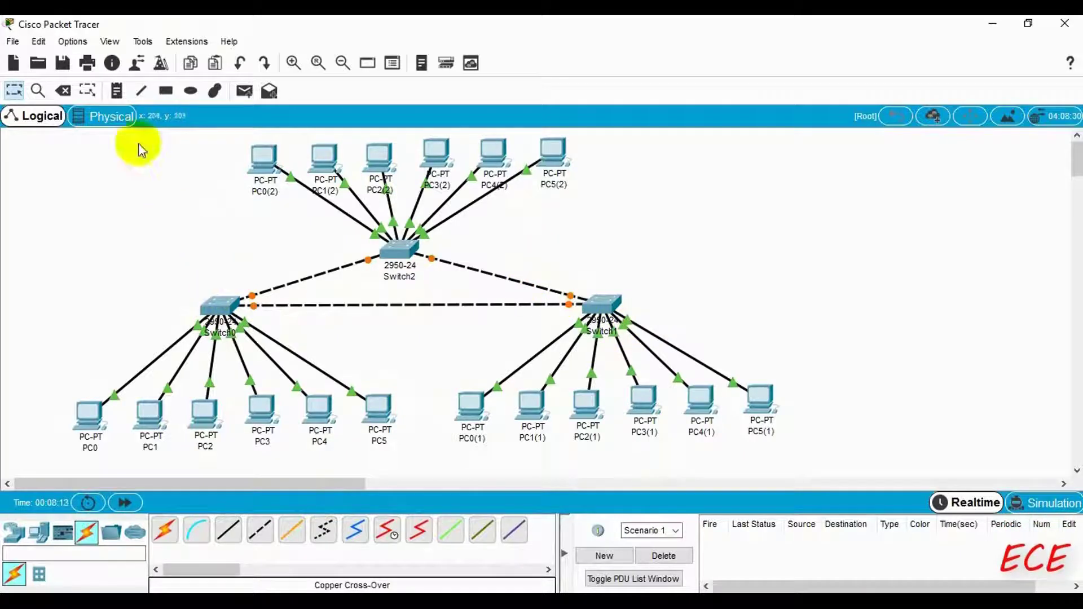
Step: Enable the preference to always show port labels in the logical workspace
left_click(72, 41)
key("Escape")
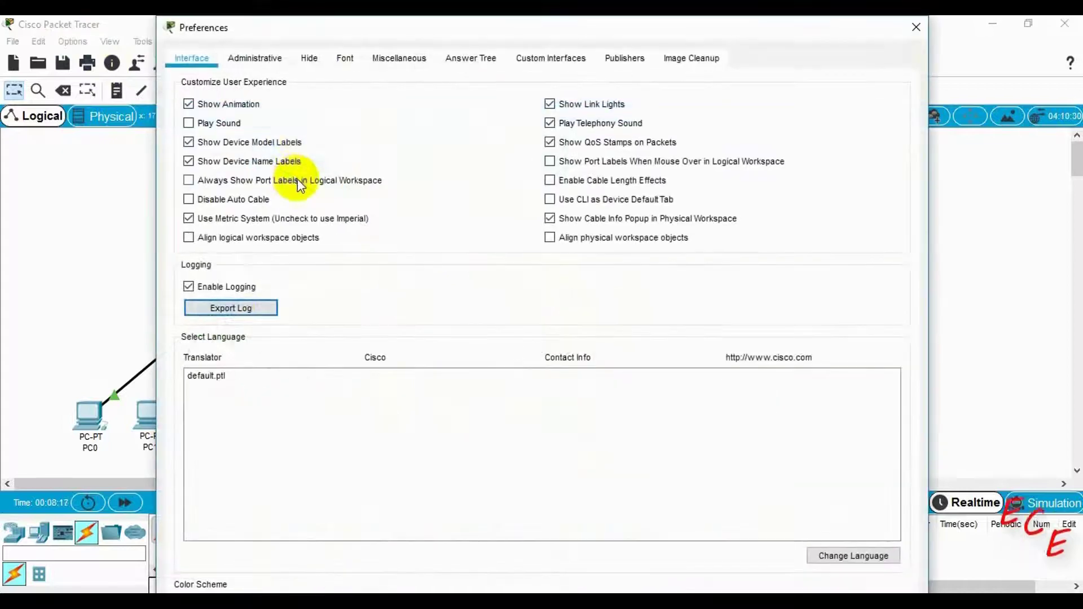
left_click(211, 185)
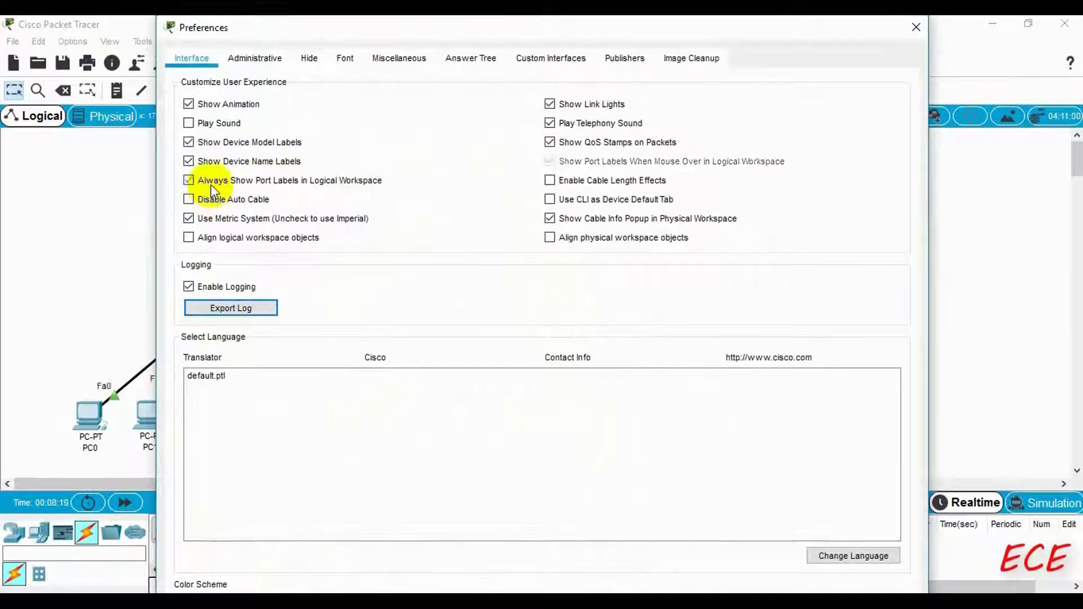
left_click(914, 28)
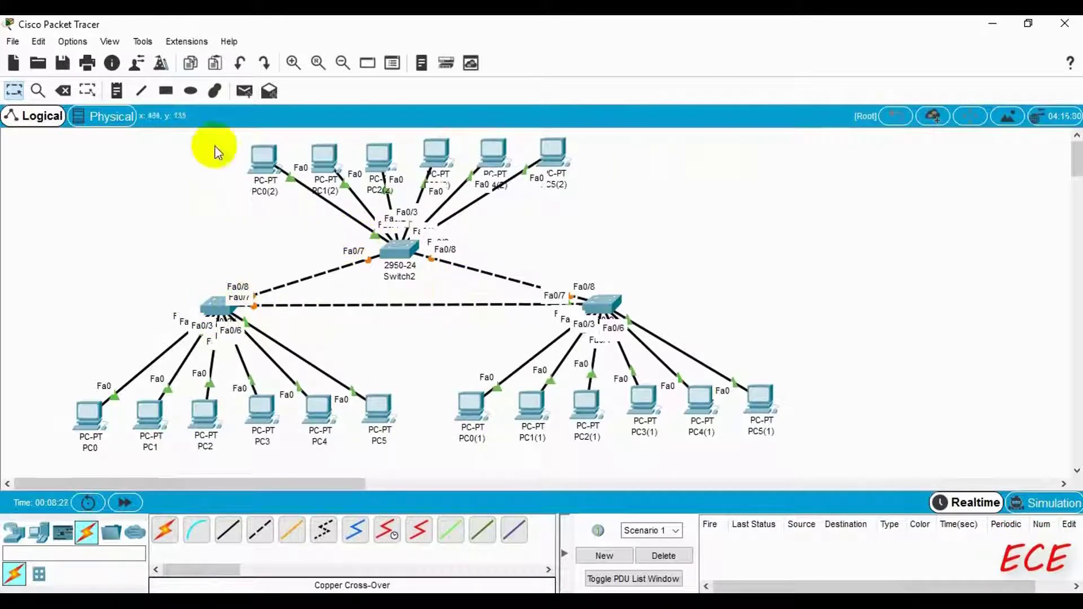
Step: Disable the preference that always shows port labels in the logical workspace
left_click(75, 48)
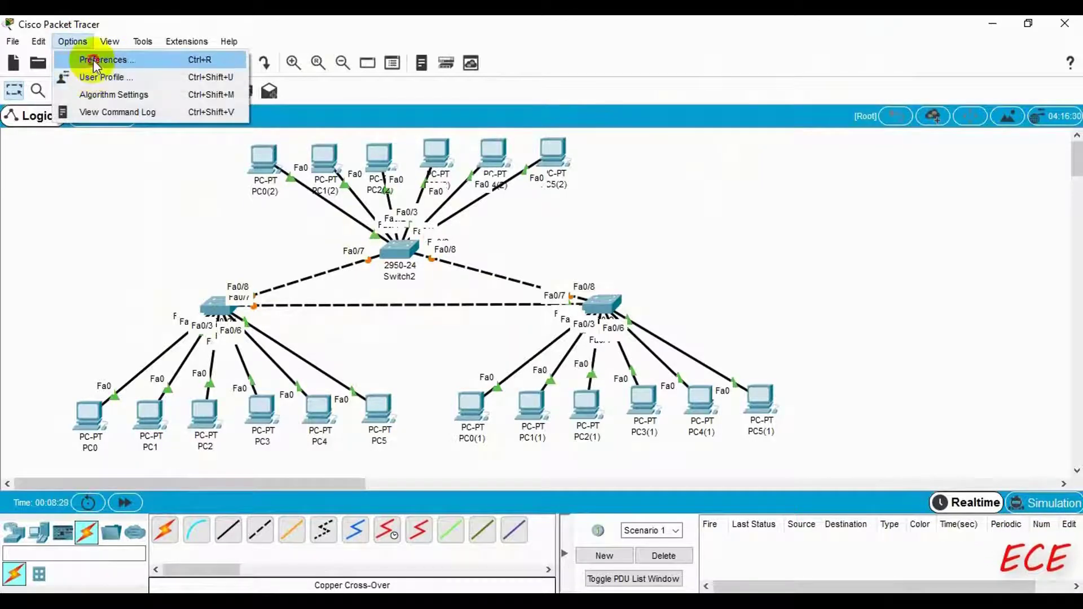
left_click(93, 61)
left_click(214, 180)
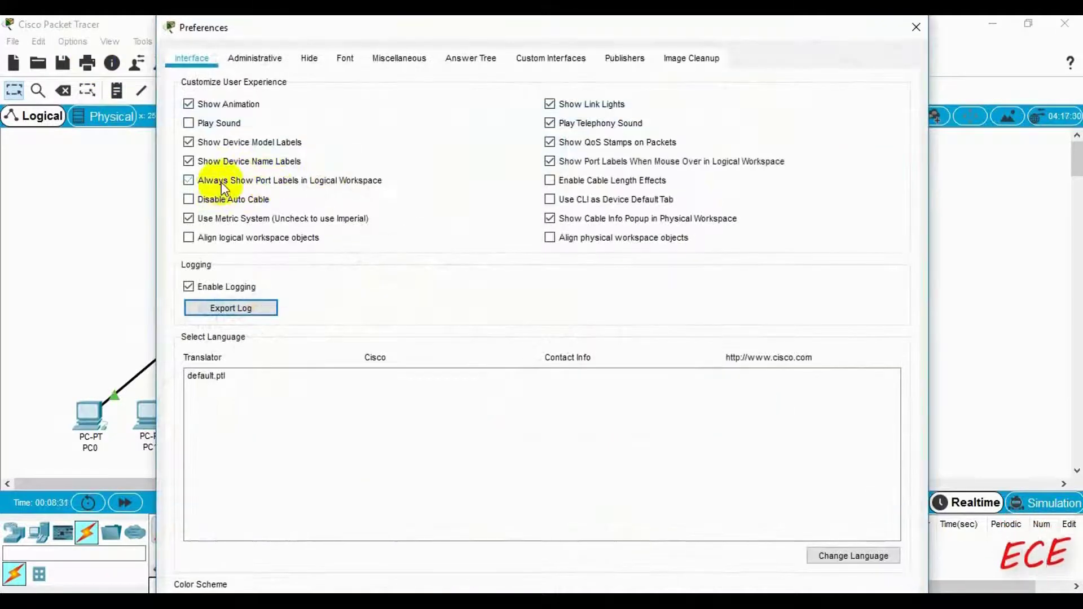
left_click(914, 27)
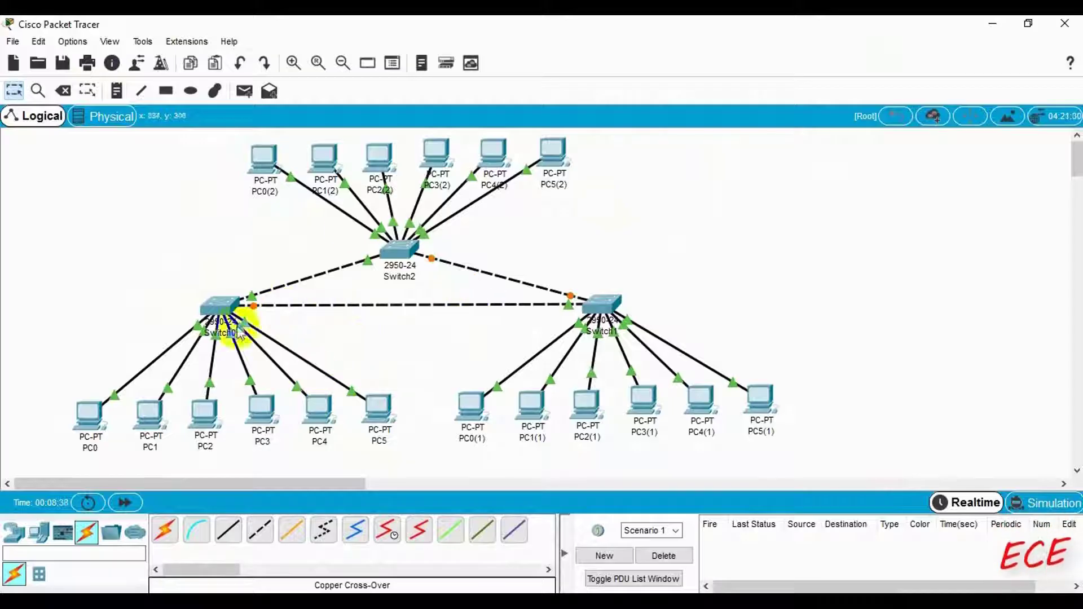
Step: Send a simple PDU from PC0 to PC5(2) to test connectivity between the Switch0 and Switch2 groups
left_click(241, 97)
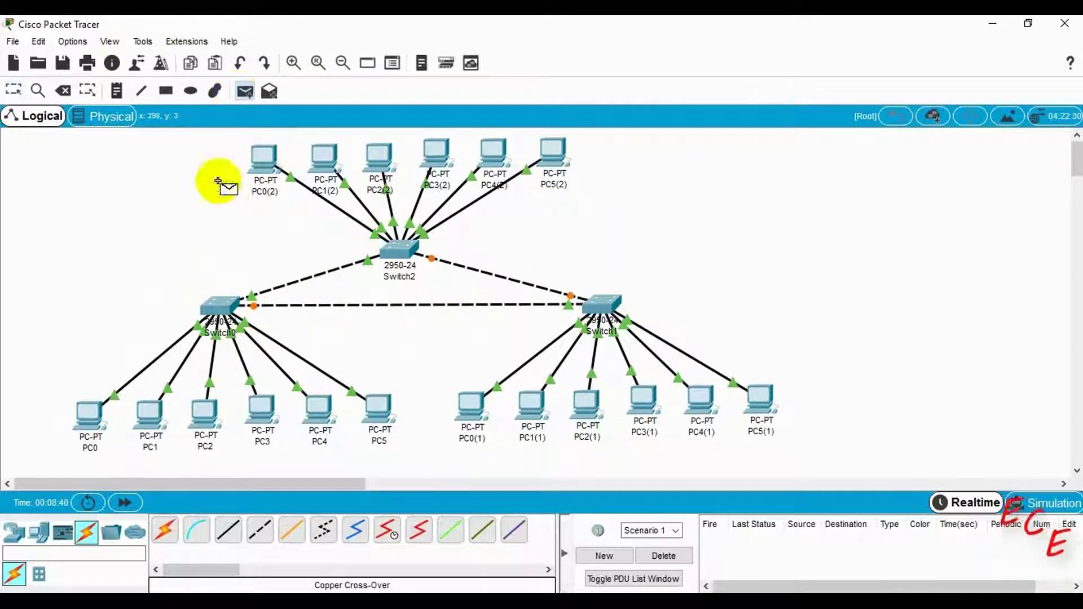
left_click(89, 416)
left_click(525, 167)
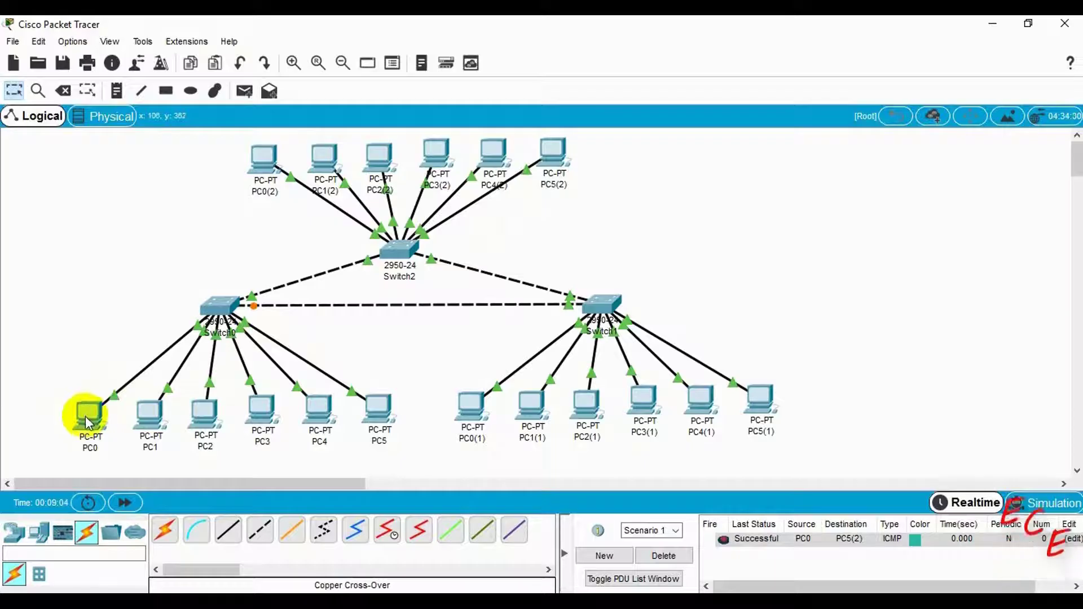
mouse_move(83, 419)
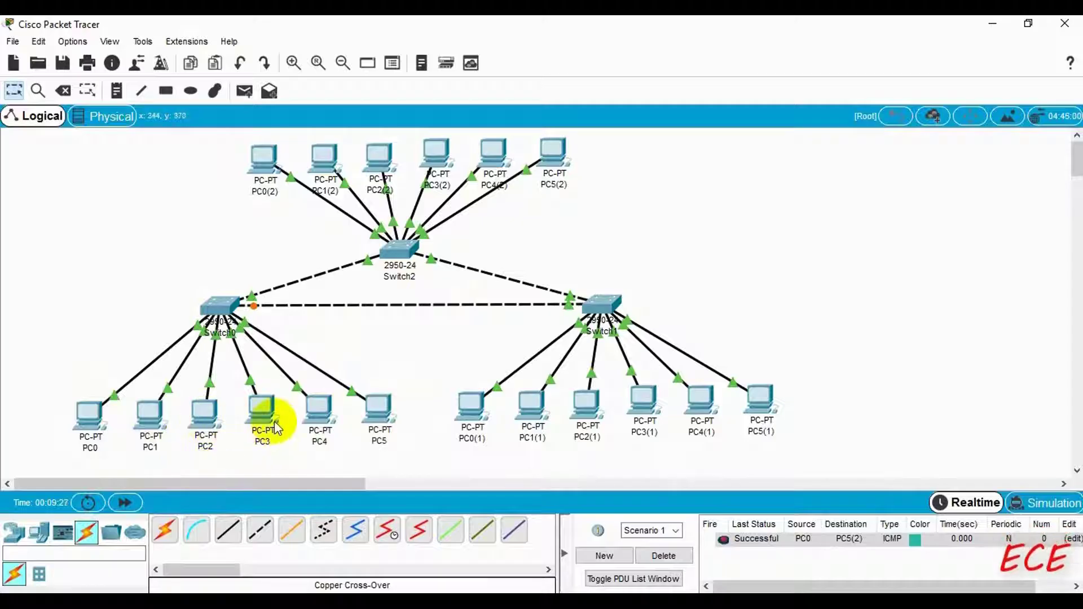
Step: Open Switch0's command line interface and enter global configuration mode with en and conf t
left_click(229, 302)
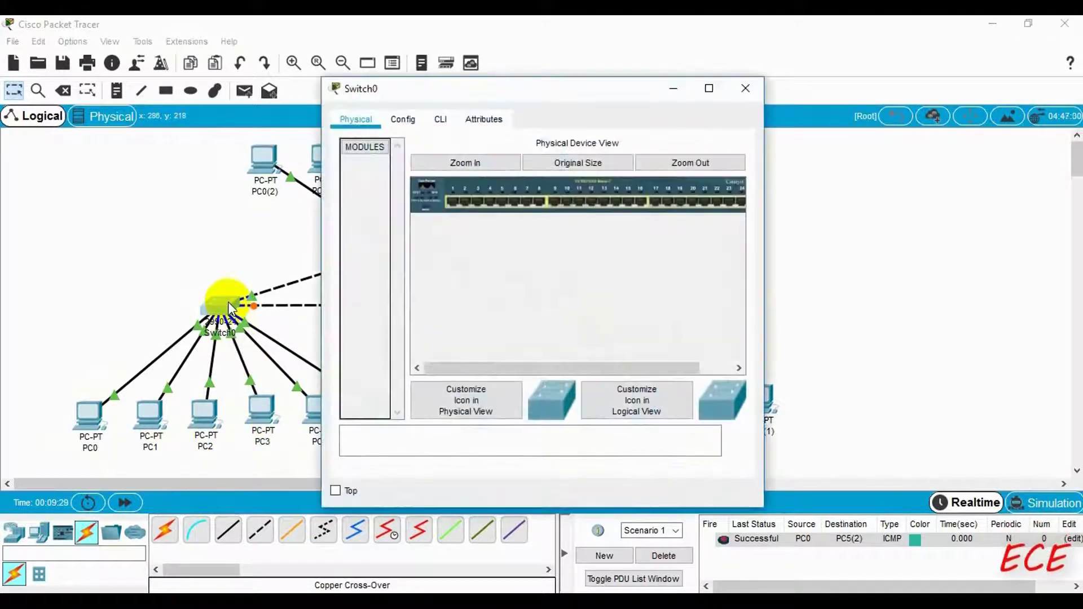
left_click(443, 120)
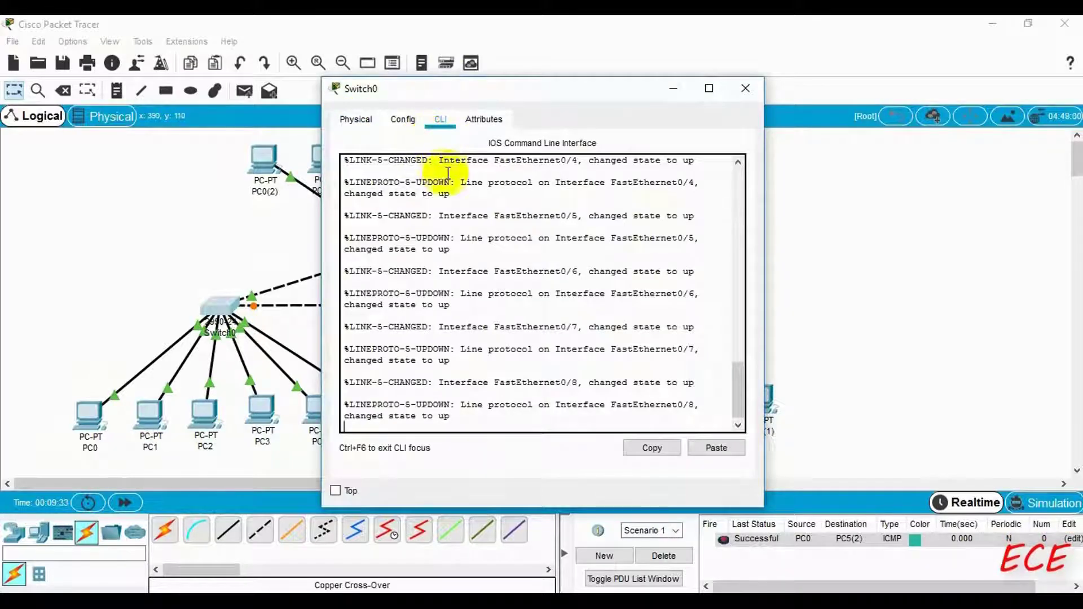
scroll(553, 338, "up", 3)
scroll(554, 339, "down", 3)
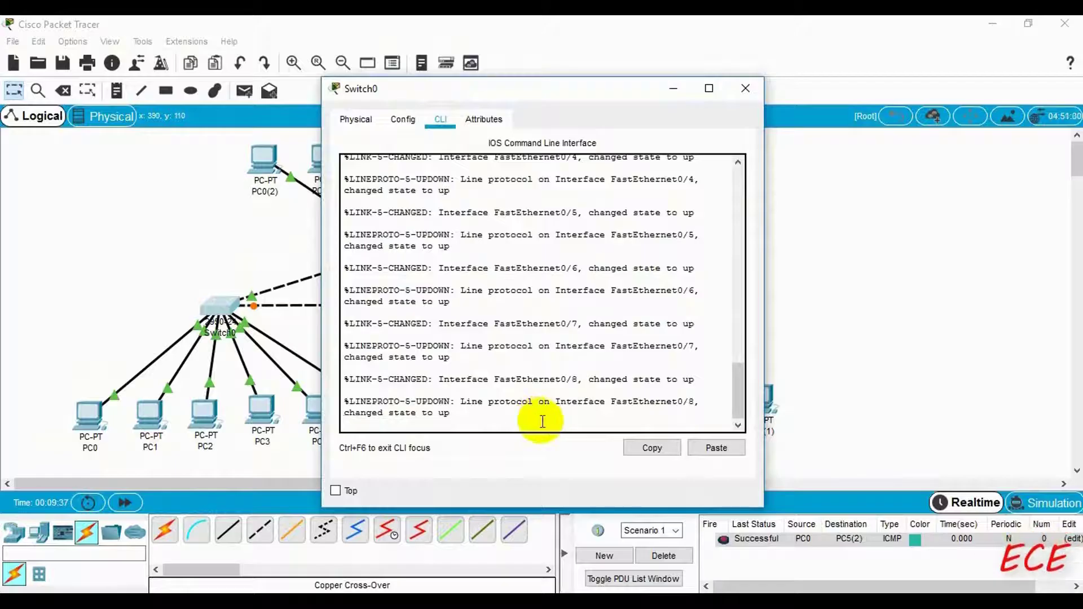
key("Return")
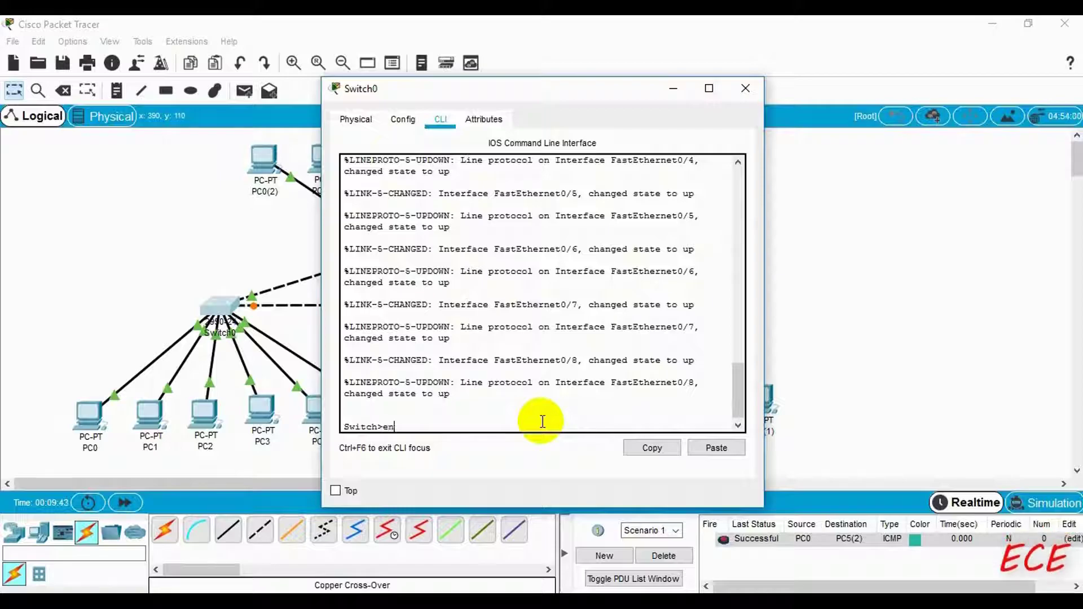
type("en")
key("Return")
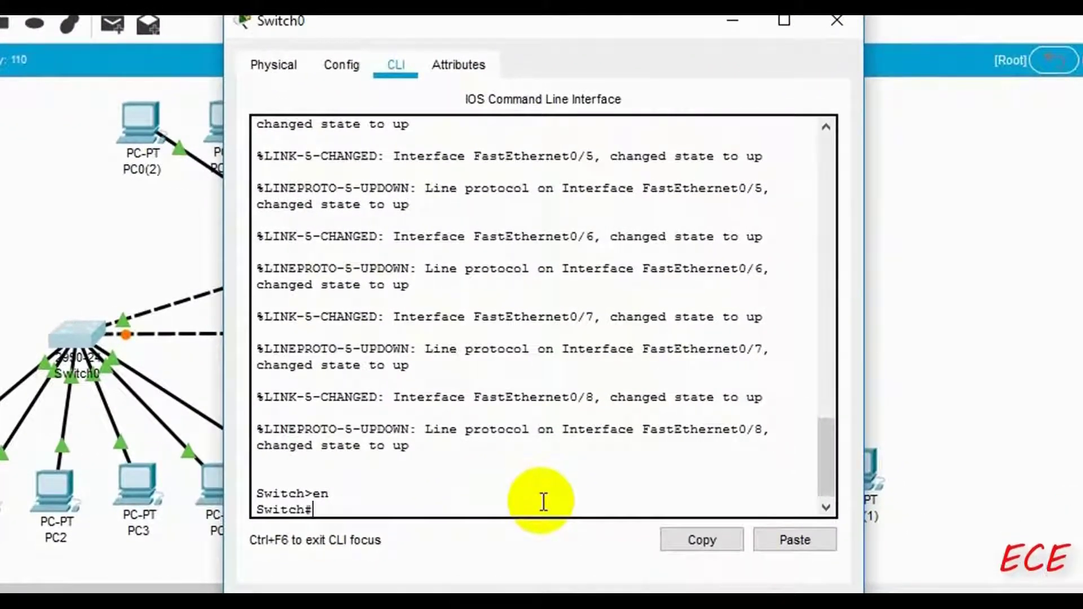
type("conf t")
key("Return")
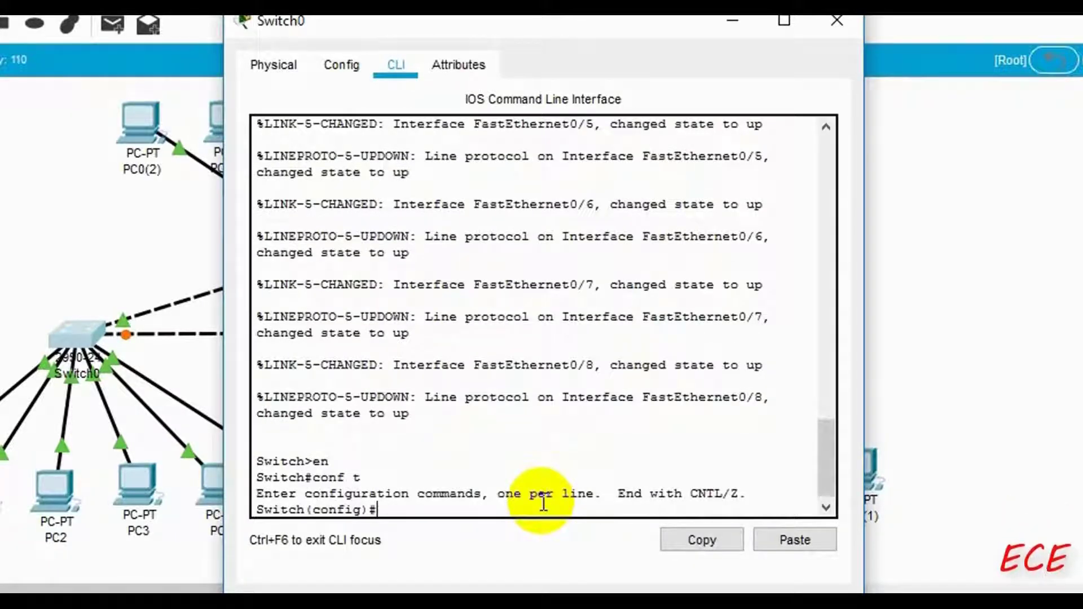
Step: Create VLAN 10 on Switch0, name it V10 and exit VLAN configuration
type("vlan 10")
key("Return")
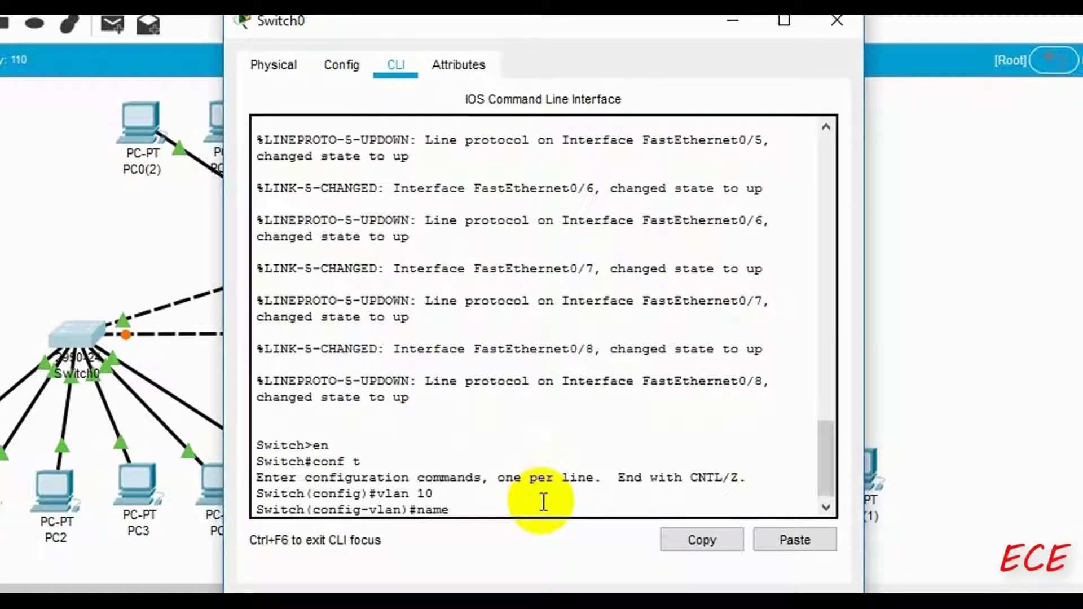
type("V10")
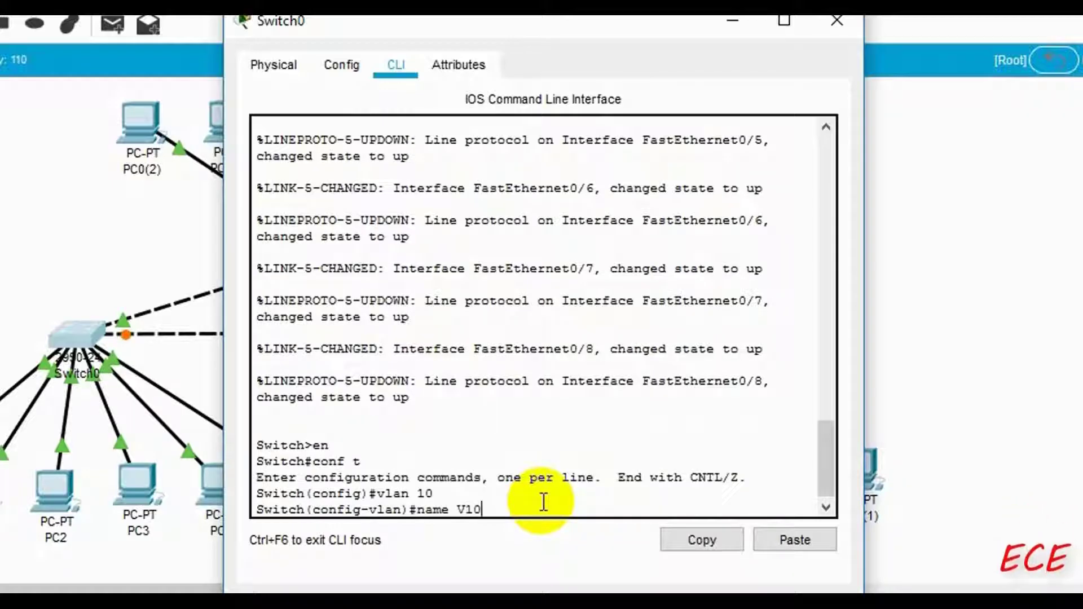
key("Return")
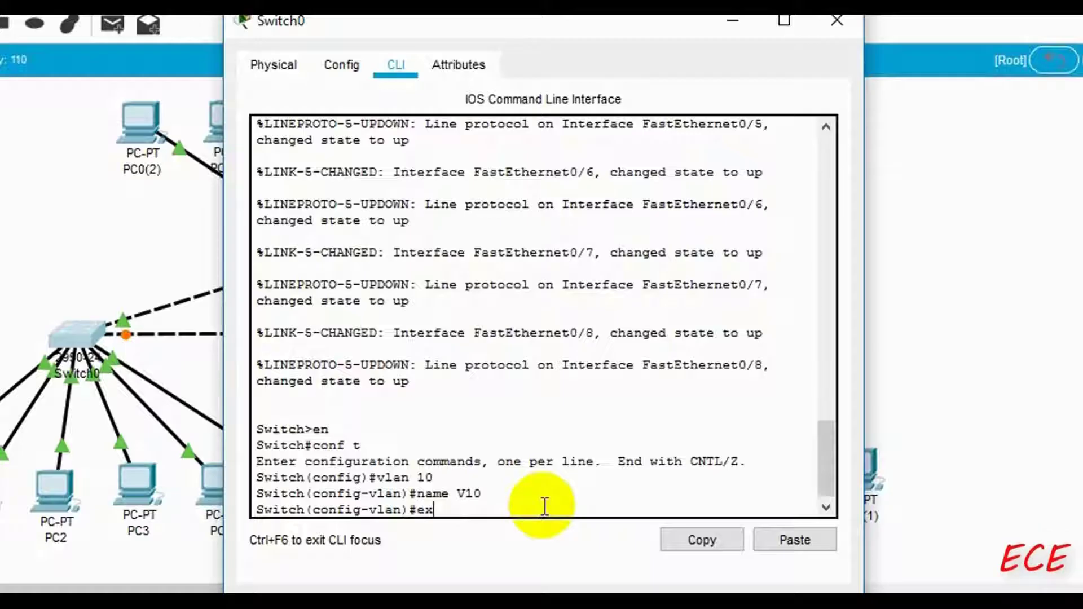
type("ex")
key("Return")
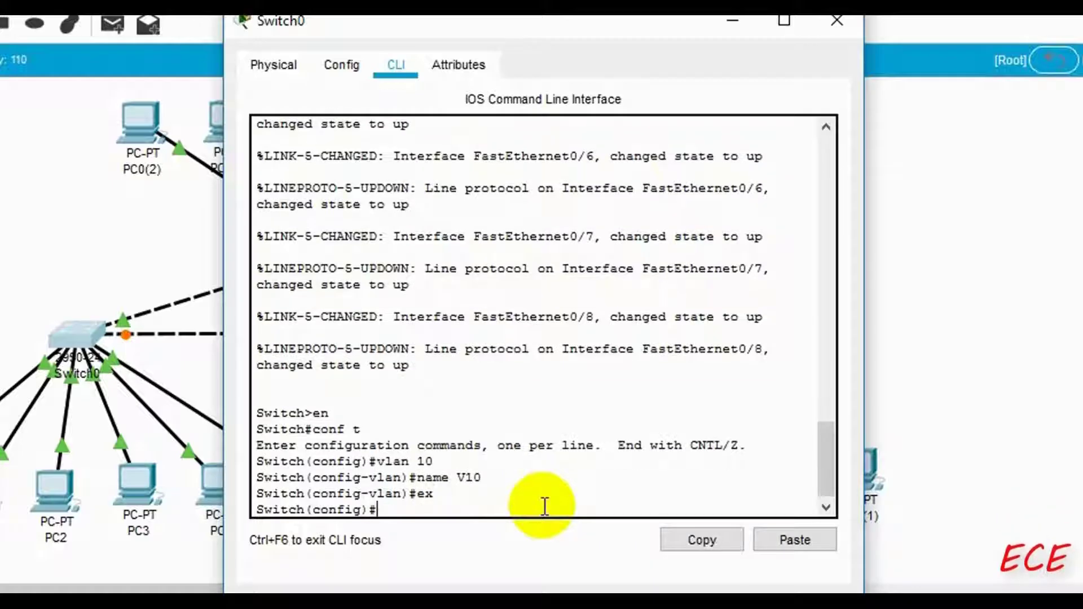
Step: Create VLAN 11 on Switch0, name it V11 and exit VLAN configuration
type("vlan 11")
key("Return")
type("name V11")
key("Return")
type("ex")
key("Return")
Step: Create VLAN 12 on Switch0, name it V12 and exit VLAN configuration
type("vla")
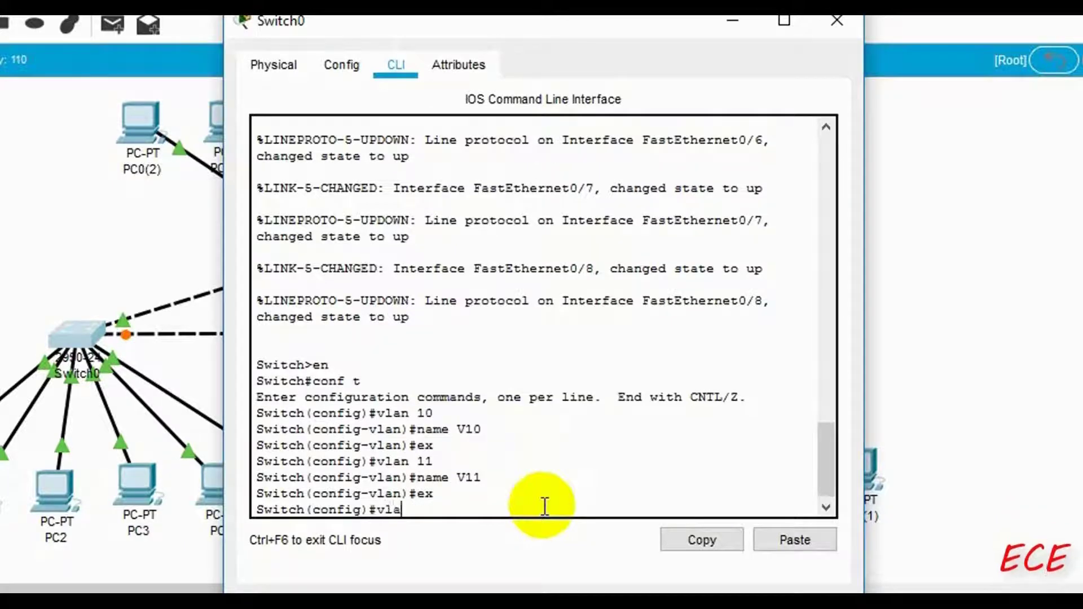
type("n 12")
key("Return")
type("name V12")
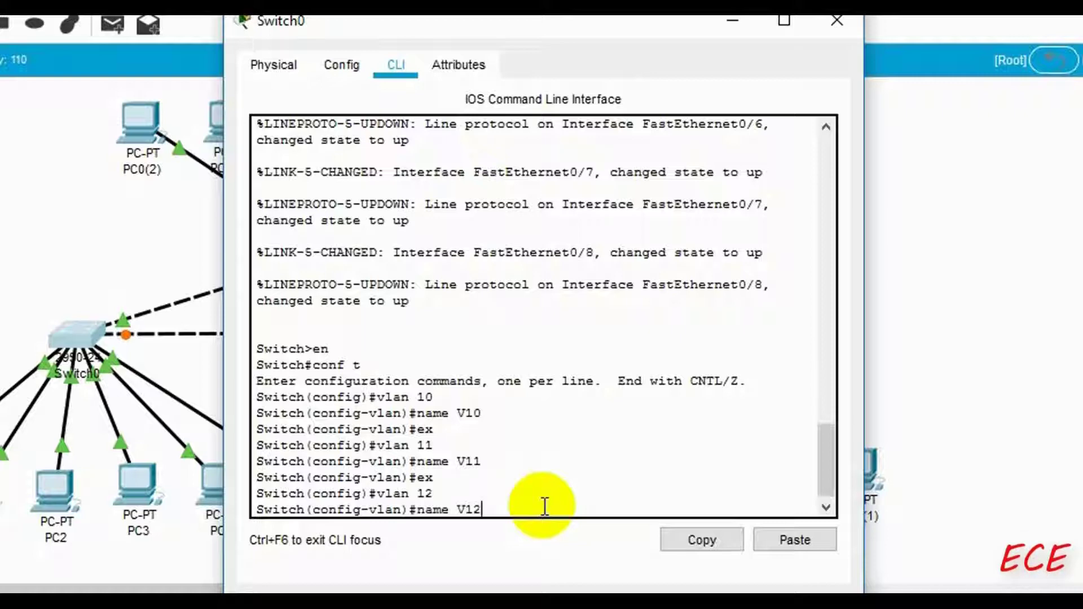
key("Return")
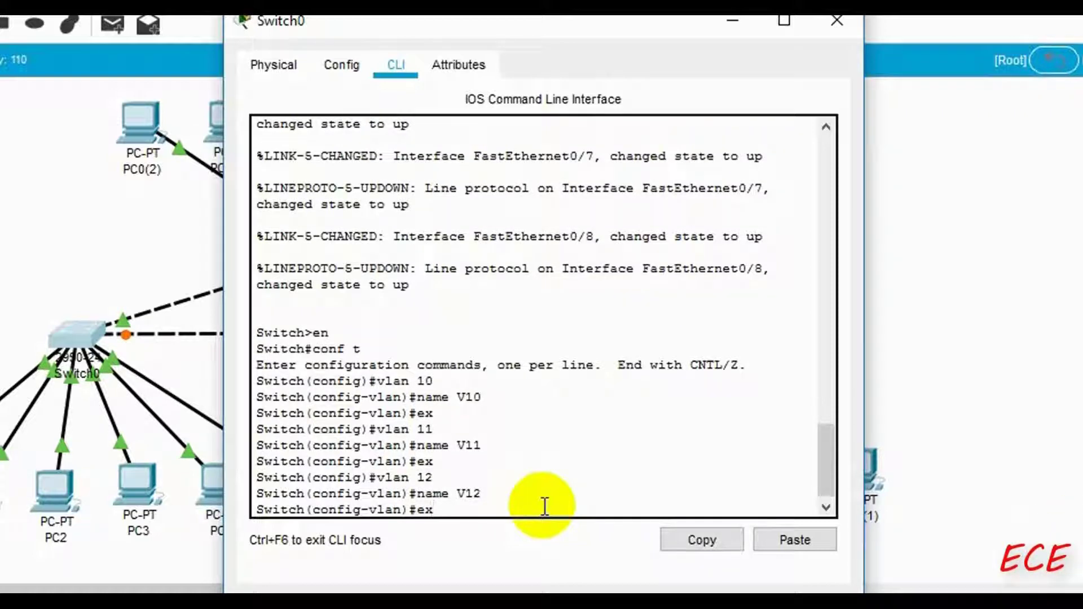
key("Return")
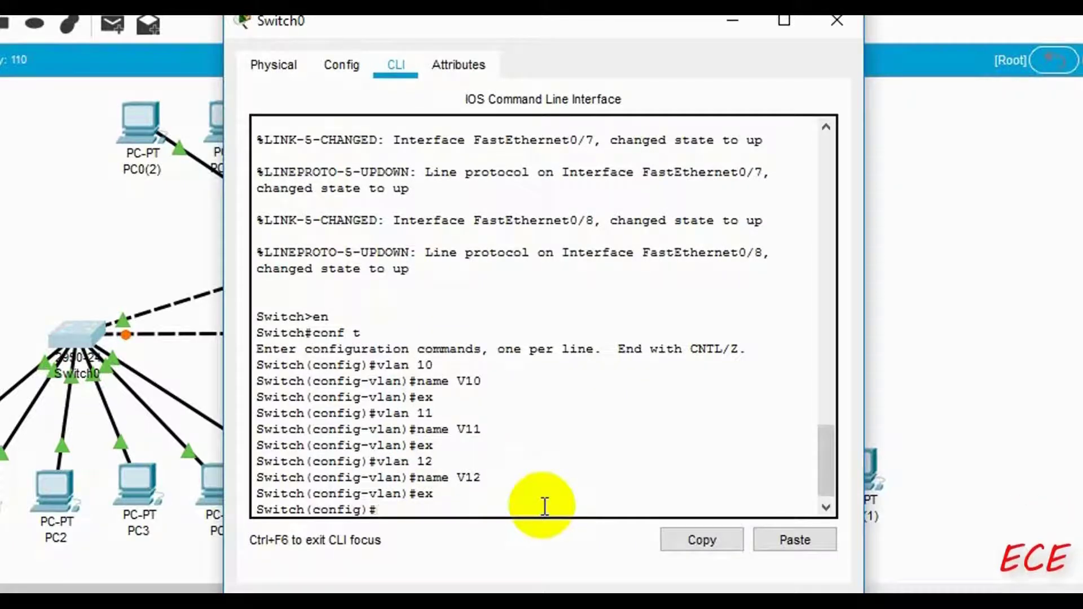
Step: Leave Switch0's global configuration mode and display its VLAN table with show vlan
type("ex")
key("Return")
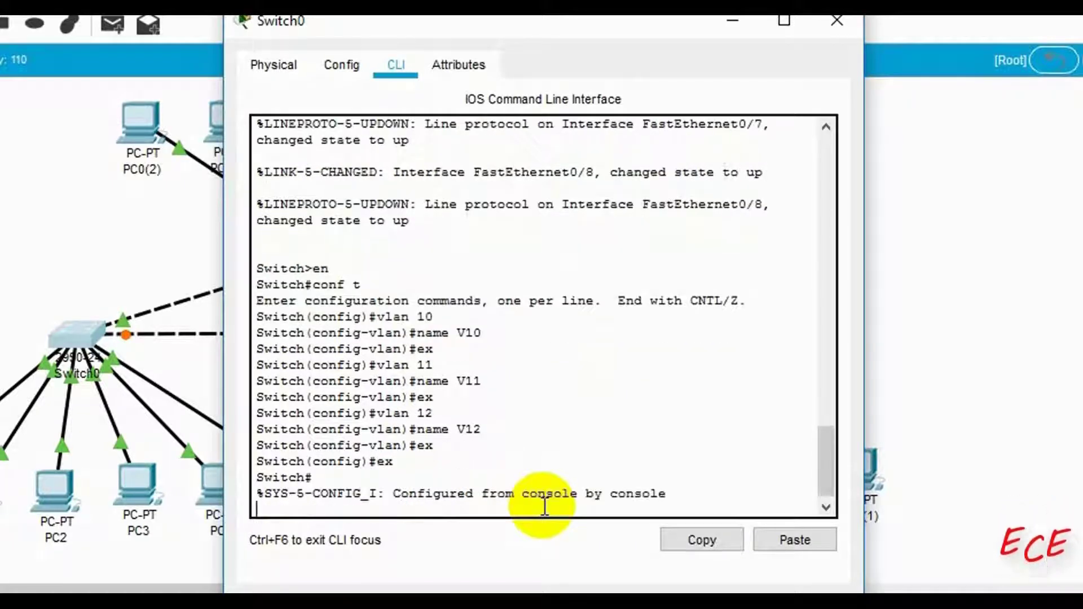
key("Return")
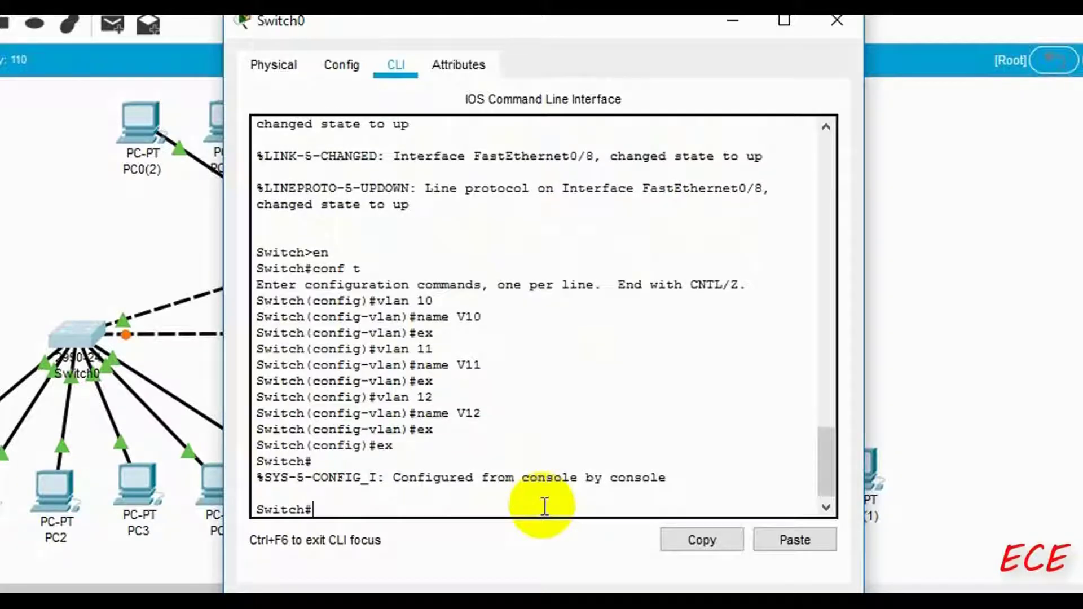
type("show vlan")
key("Return")
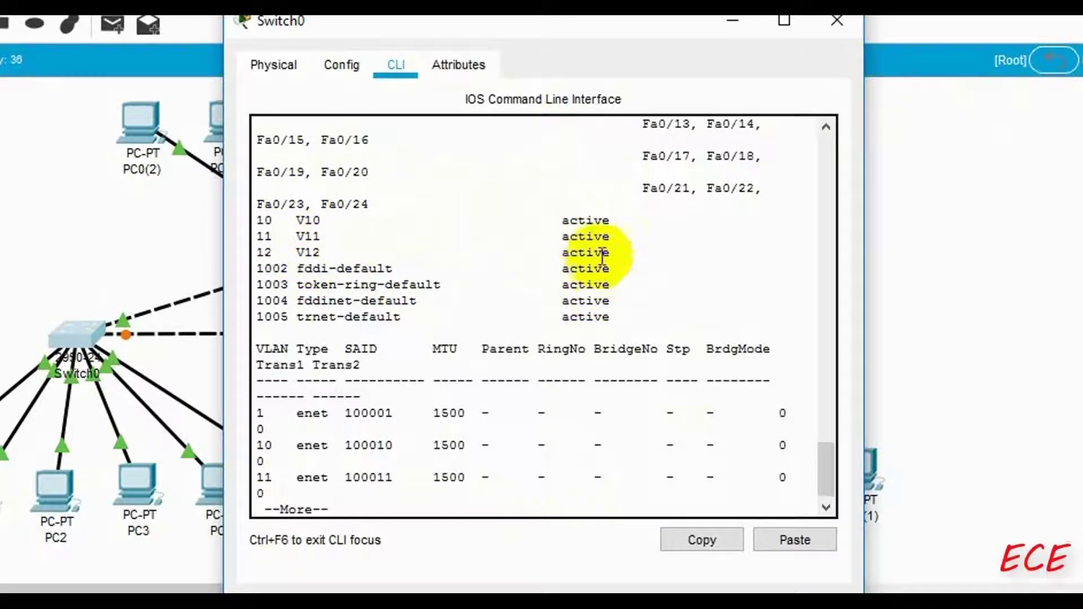
Step: Review Switch0's VLAN table, including the ports listed under the default VLAN, through the end of the output
scroll(666, 284, "up", 5)
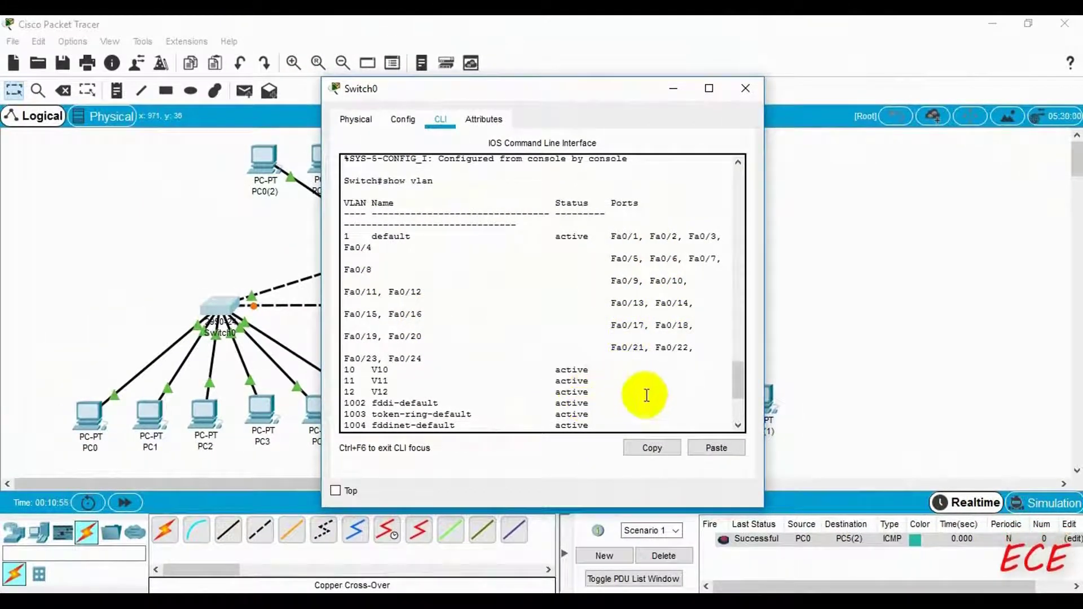
left_click_drag(611, 236, 410, 358)
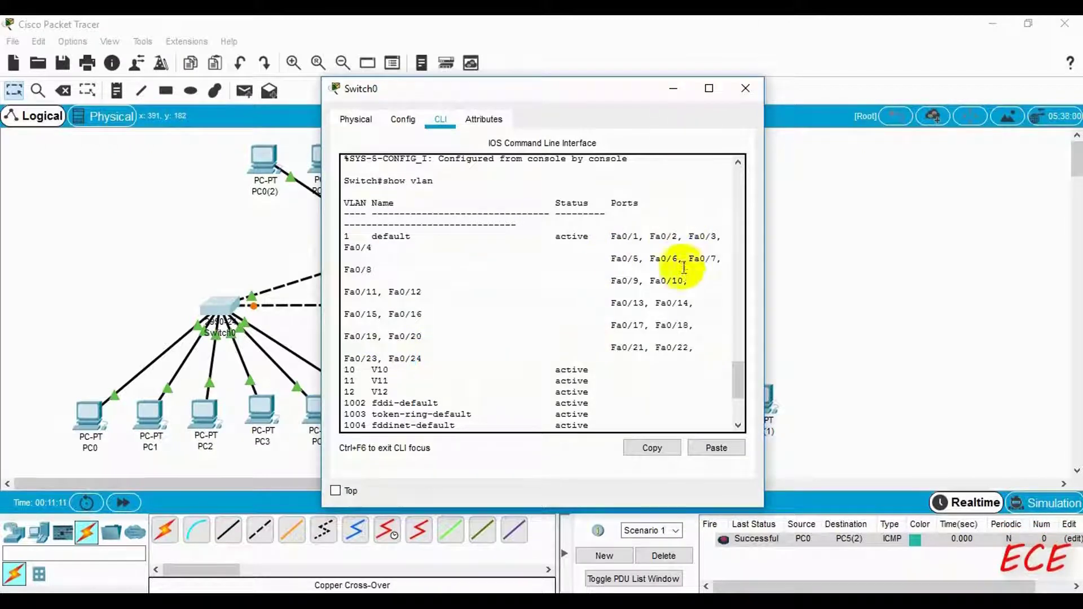
scroll(648, 327, "down", 5)
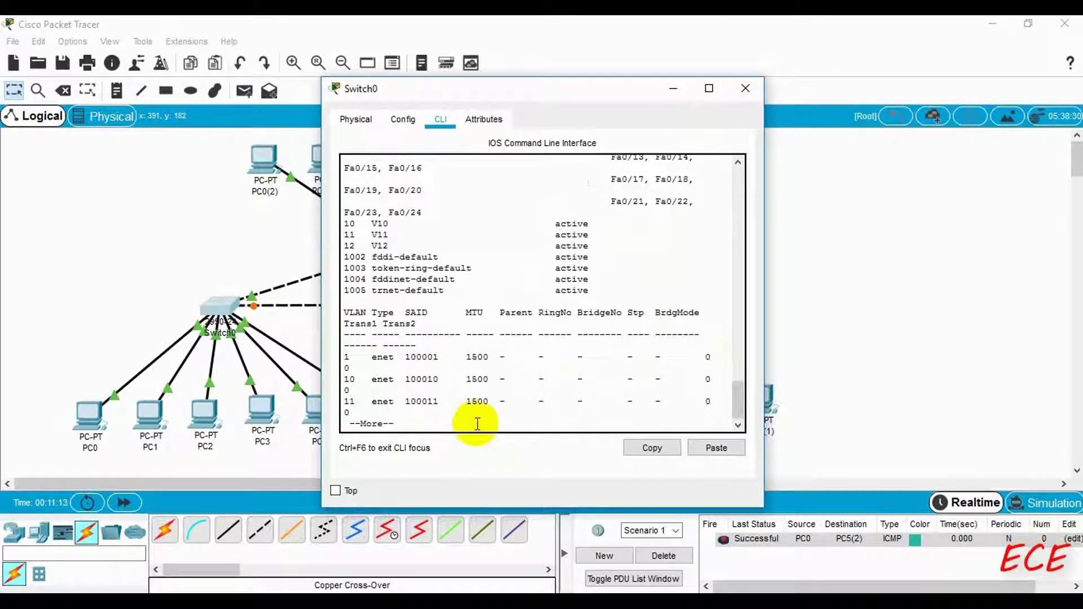
key("Return")
key("Return")
key("Return")
key("Return")
key("Return")
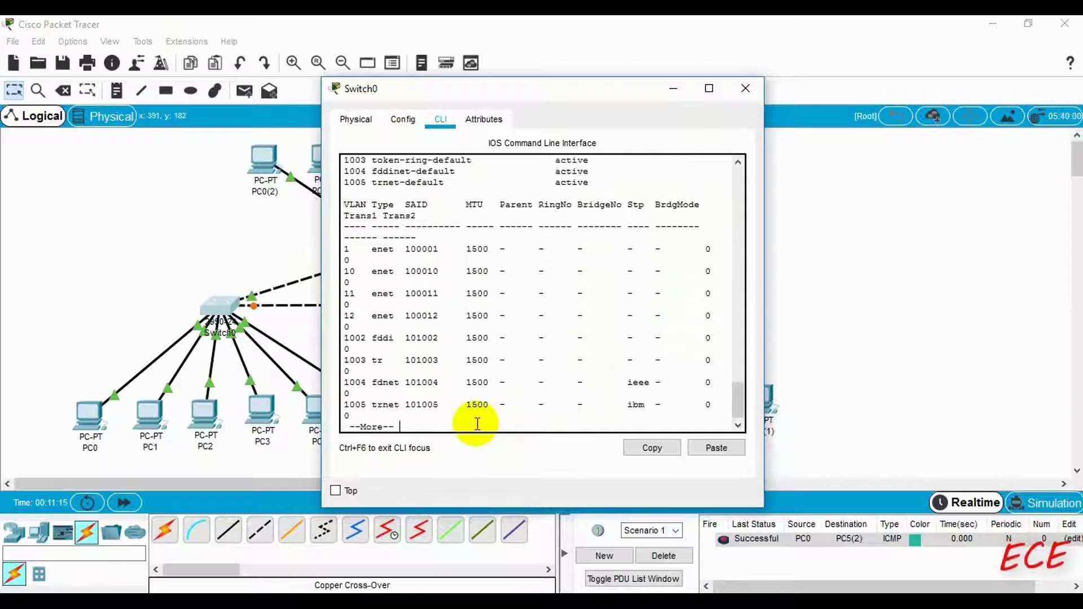
key("Return")
key("Return")
key("Return")
key("Return")
key("Return")
key("space")
key("Return")
key("Return")
key("Return")
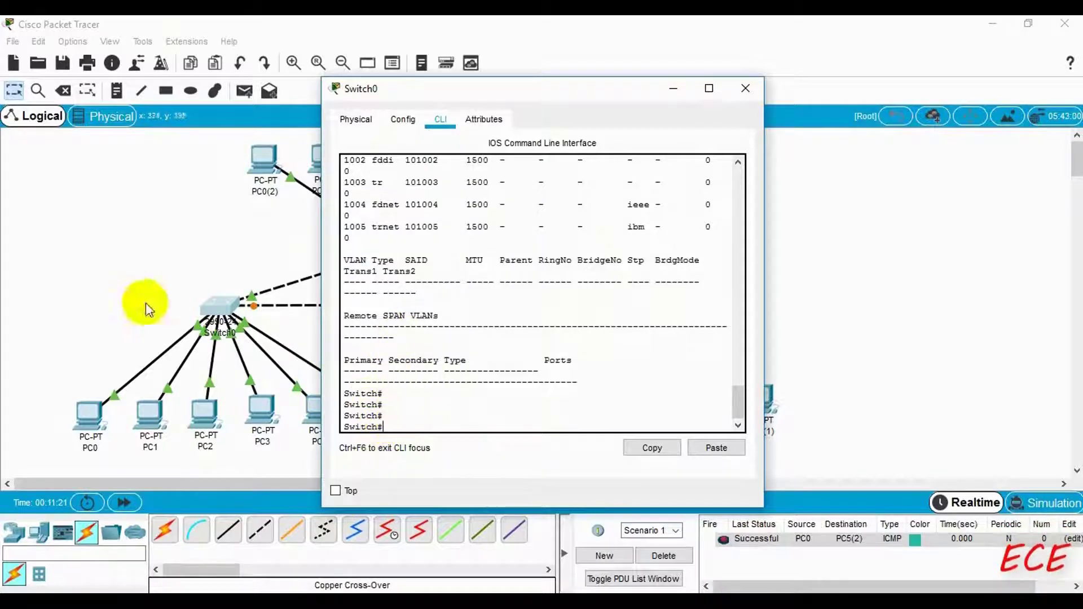
Step: Enter Switch0's global configuration mode, set interface fa 0/1 to access mode in VLAN 10 and exit the interface
left_click(451, 415)
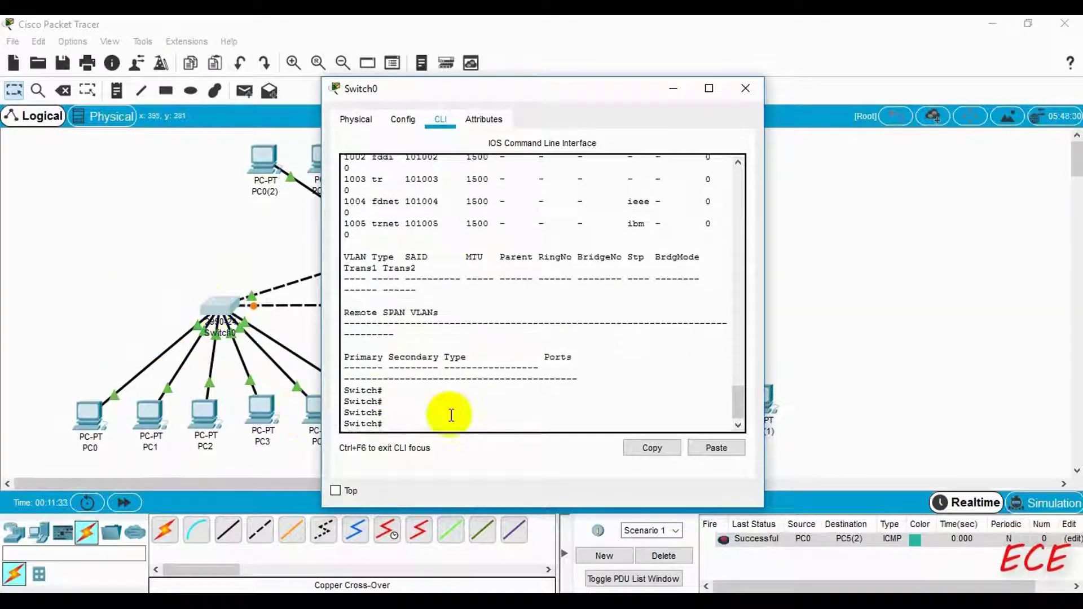
type("conf t")
key("Return")
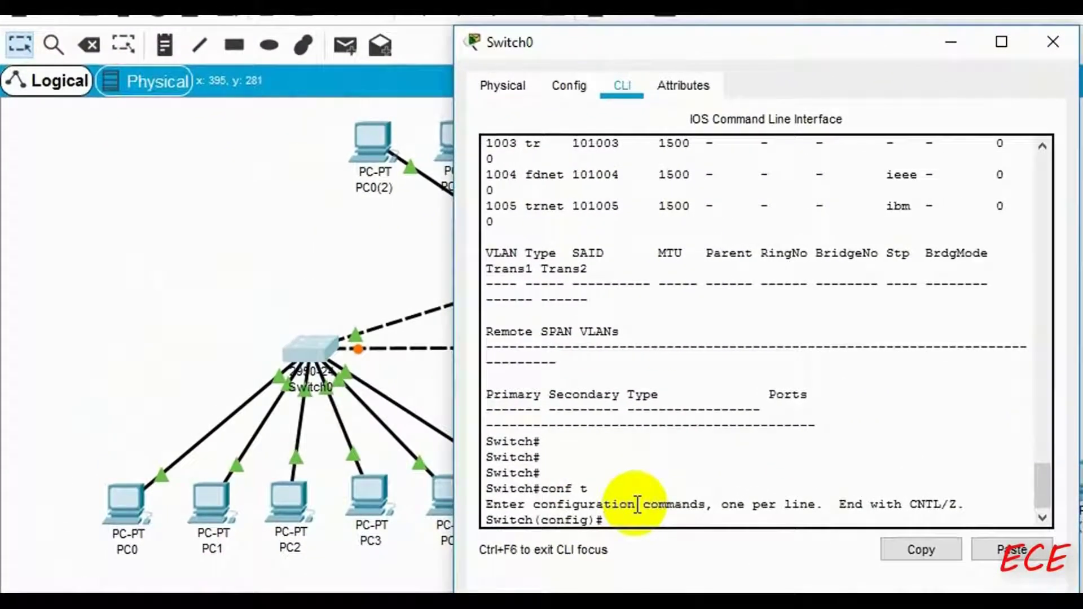
type("int fa")
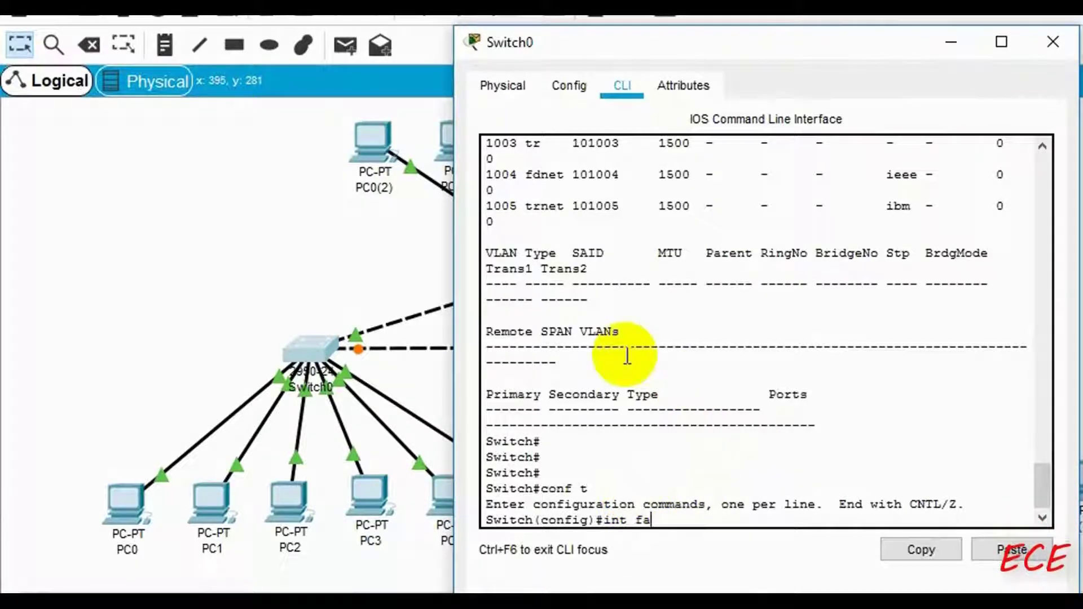
type(" 0/0")
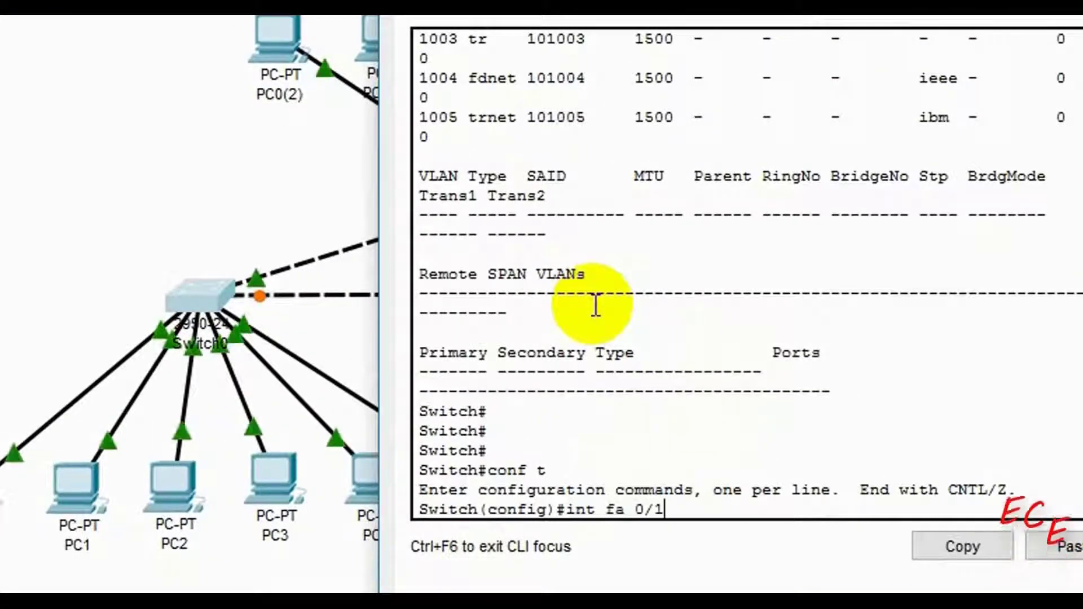
key("Return")
type("swi")
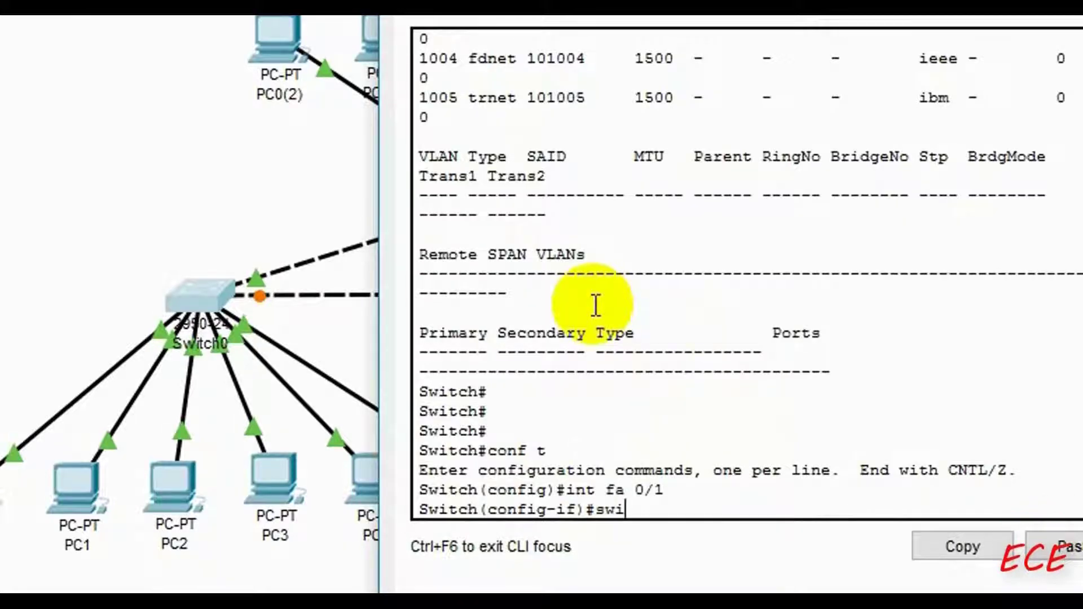
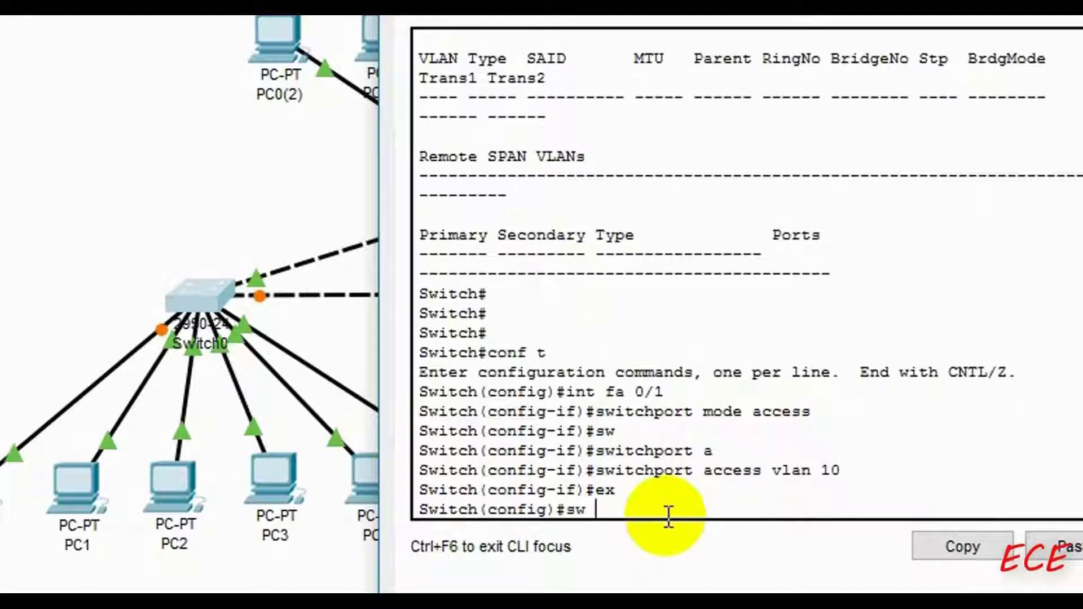
type("v")
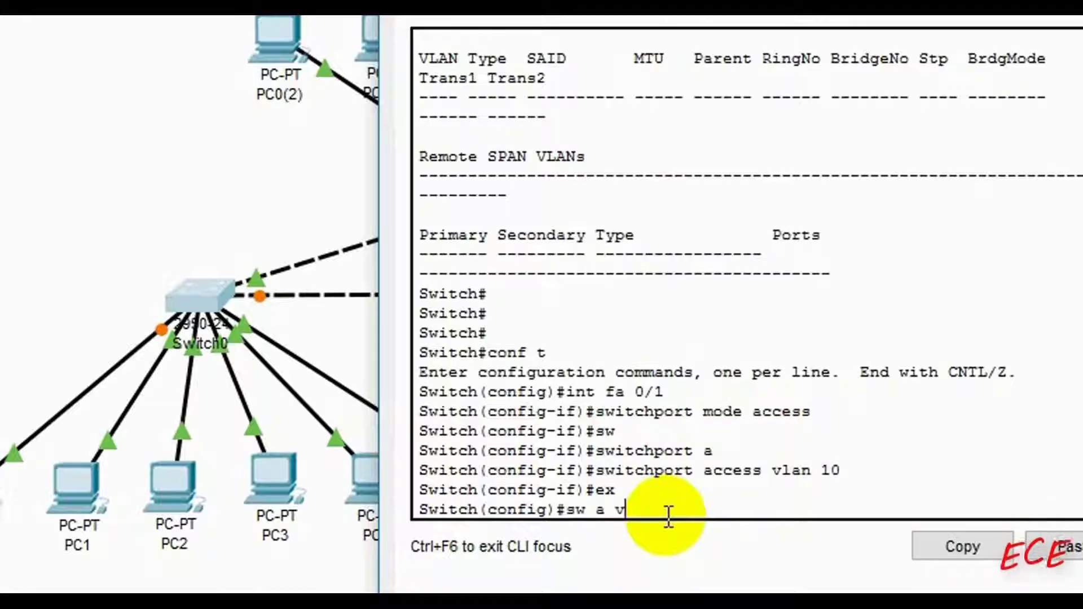
key("BackSpace")
key("BackSpace")
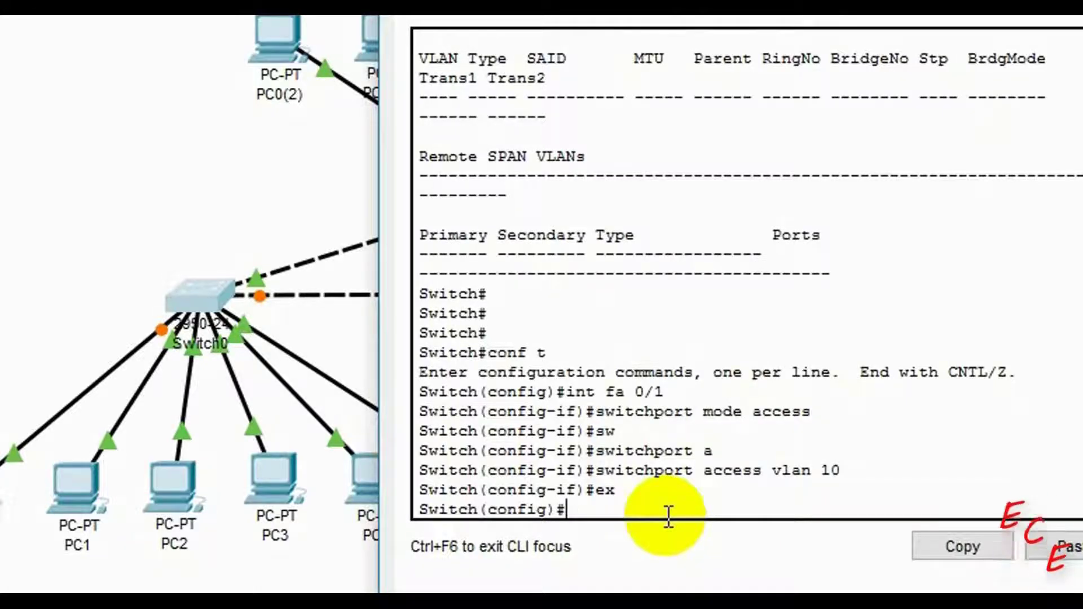
Step: Assign Switch0's interface fa 0/6 to access VLAN 10 and exit the interface configuration
type("int fa 0")
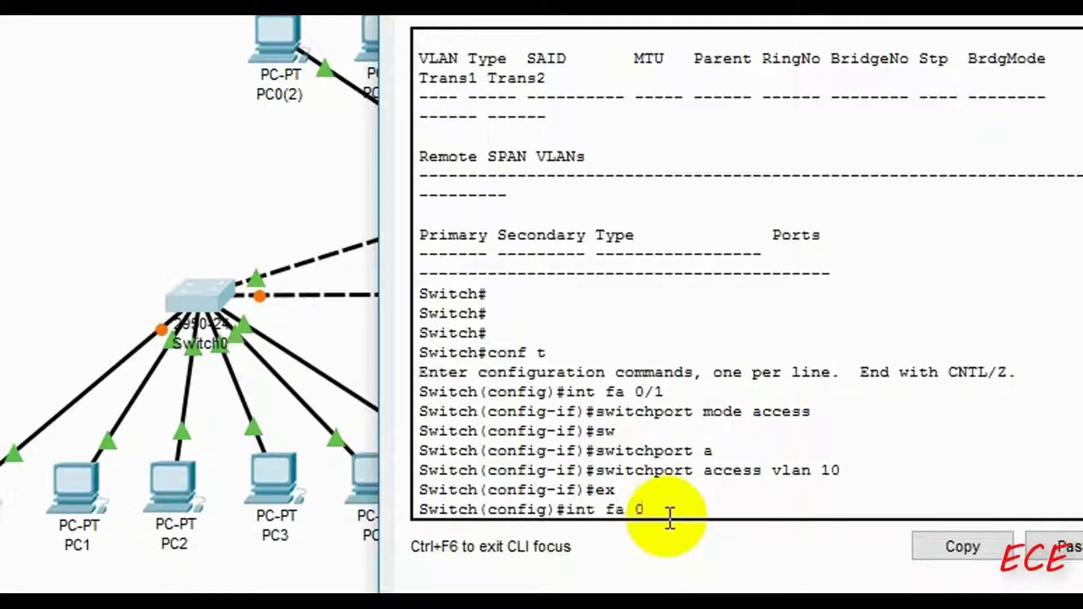
type("/6")
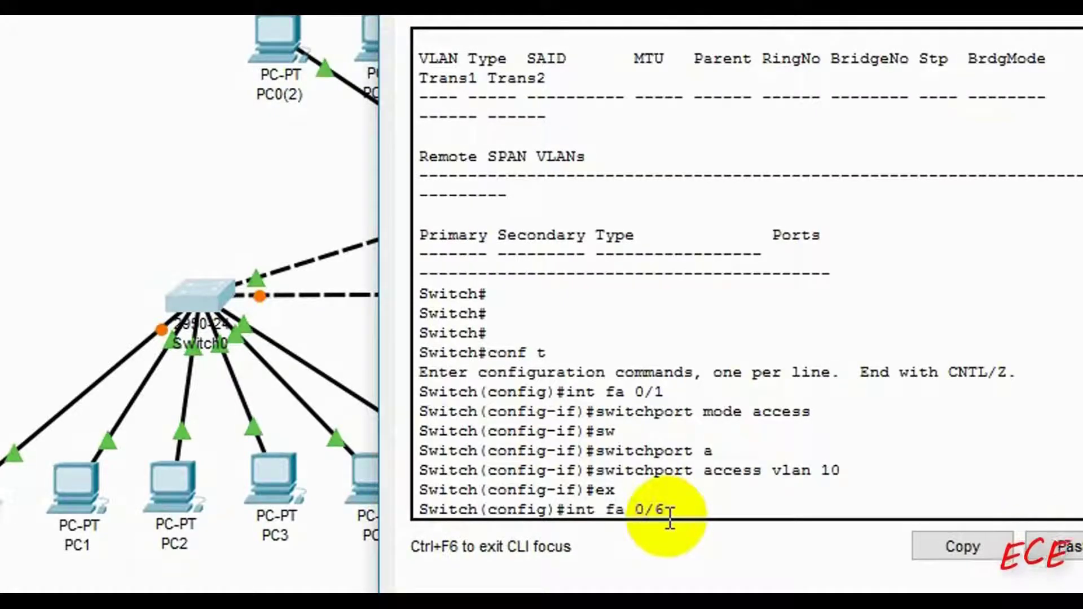
key("Return")
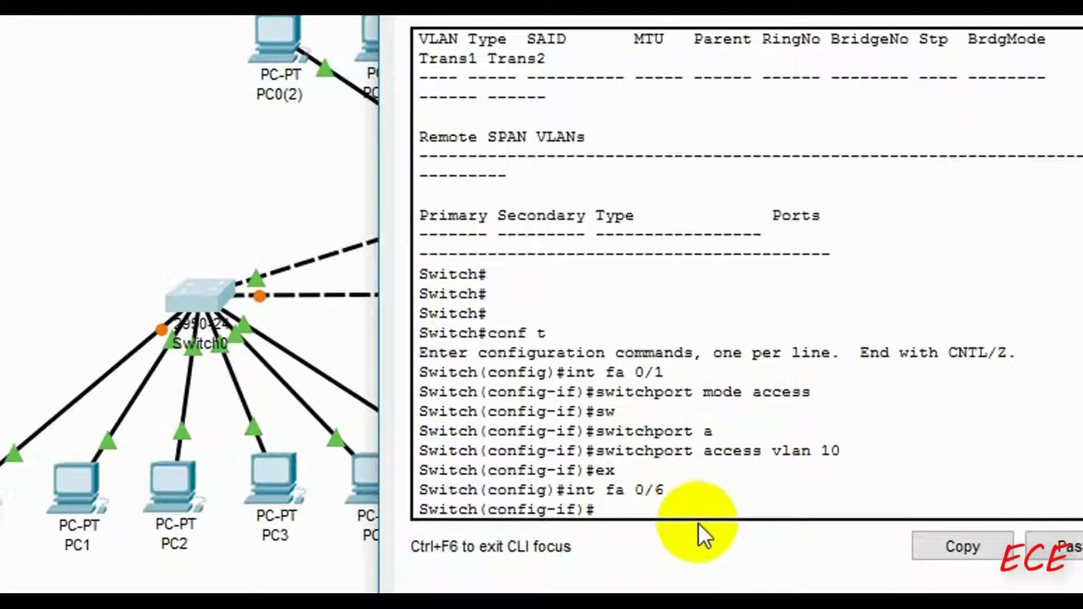
type("sw a vlan 10")
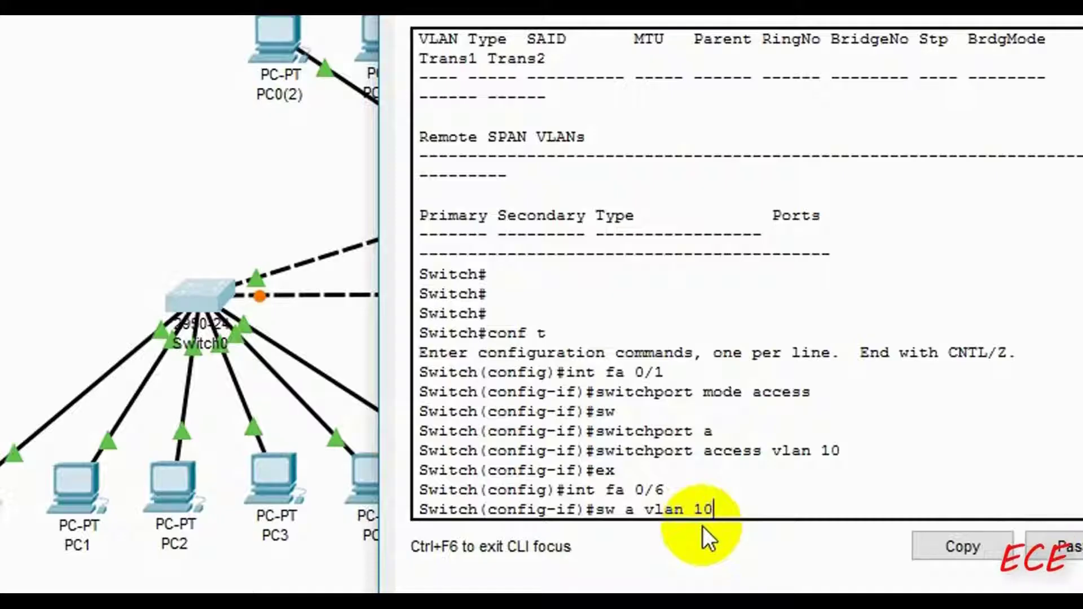
key("Return")
type("ex")
key("Return")
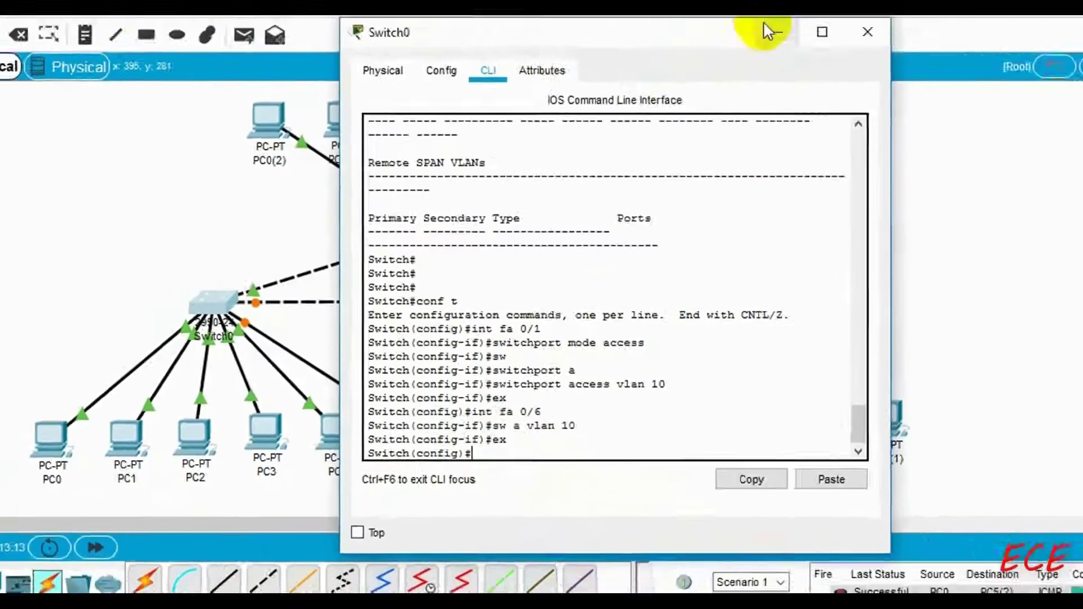
Step: Enable Show Port Labels When Mouse Over in Logical Workspace and check which Switch0 ports connect PC0 and PC5
left_click(770, 30)
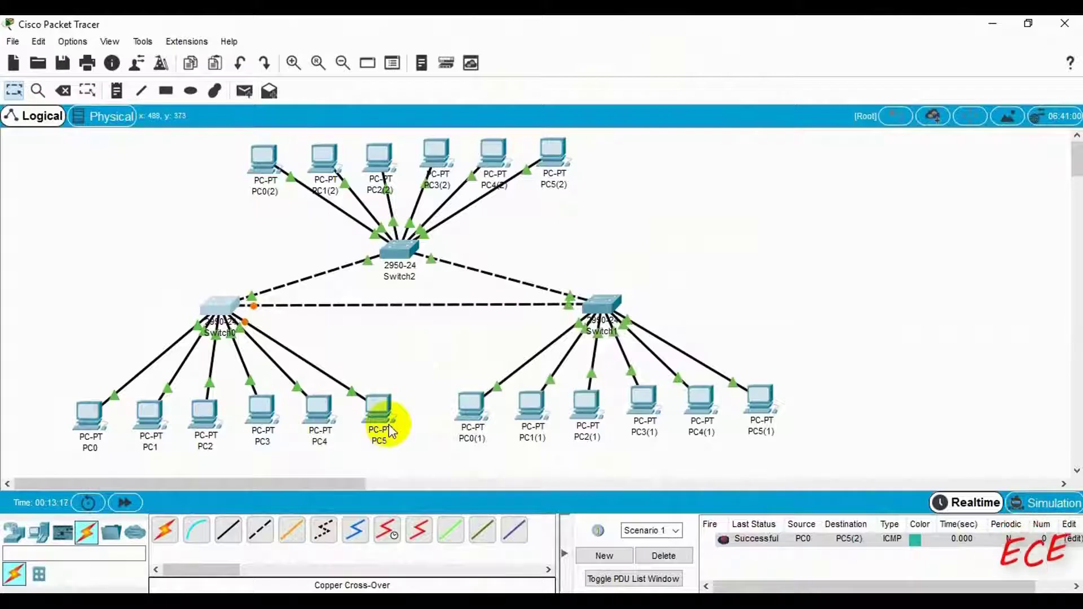
left_click(72, 41)
left_click(79, 59)
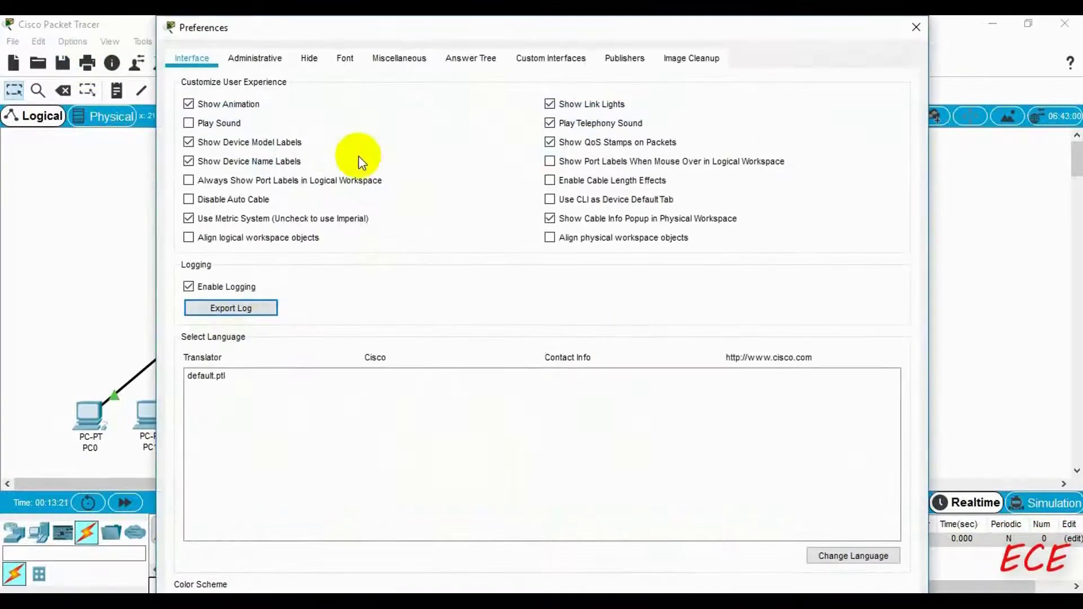
left_click(652, 164)
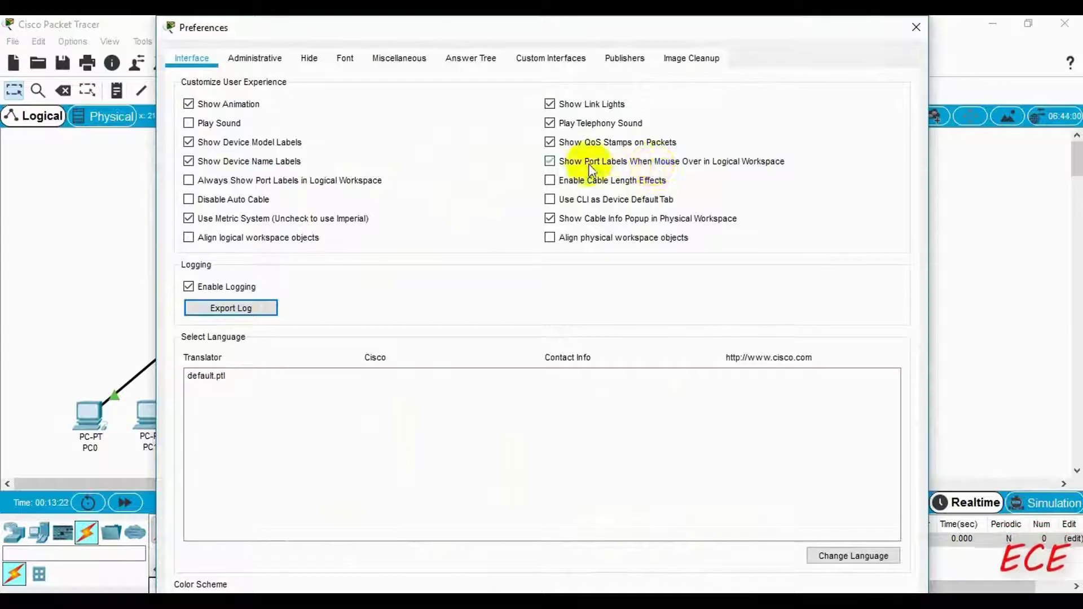
left_click(913, 28)
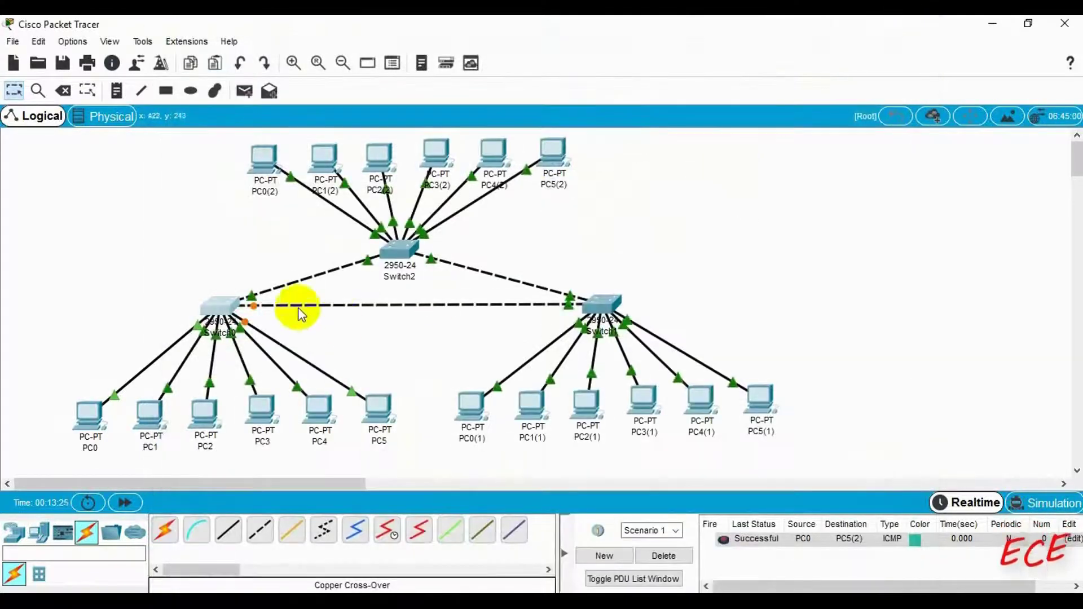
mouse_move(197, 329)
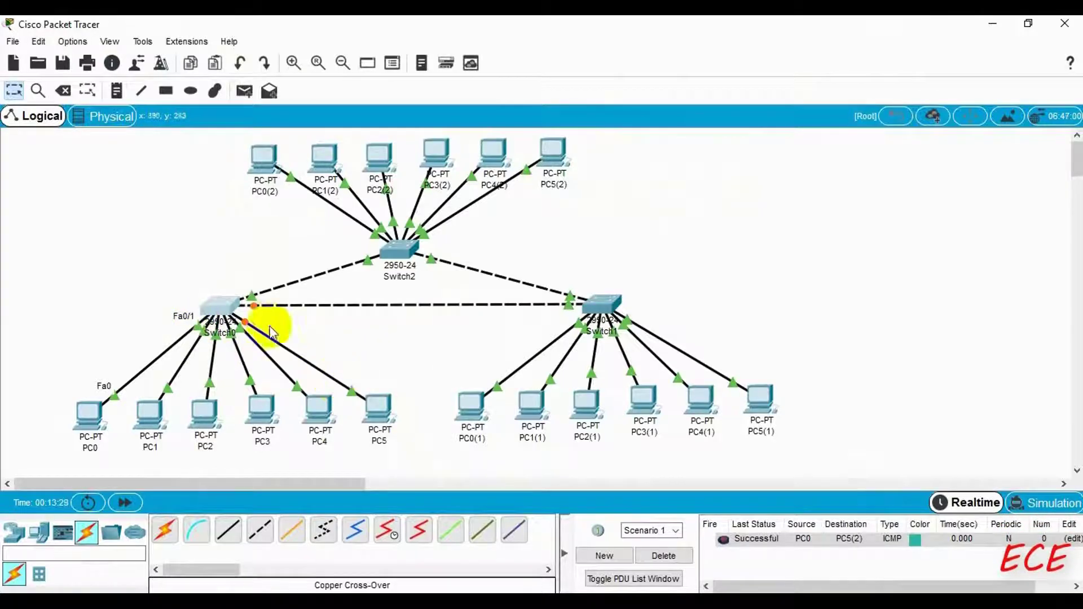
mouse_move(248, 332)
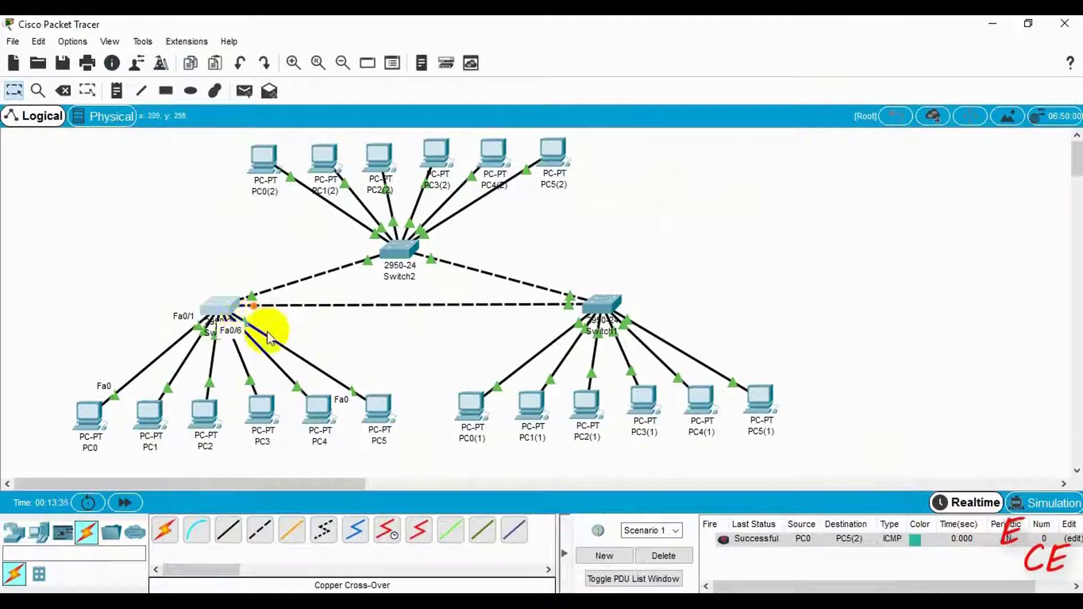
Step: Test connectivity by sending simple PDUs from PC0 to PC5 and from PC0 to PC1
left_click(244, 91)
left_click(85, 421)
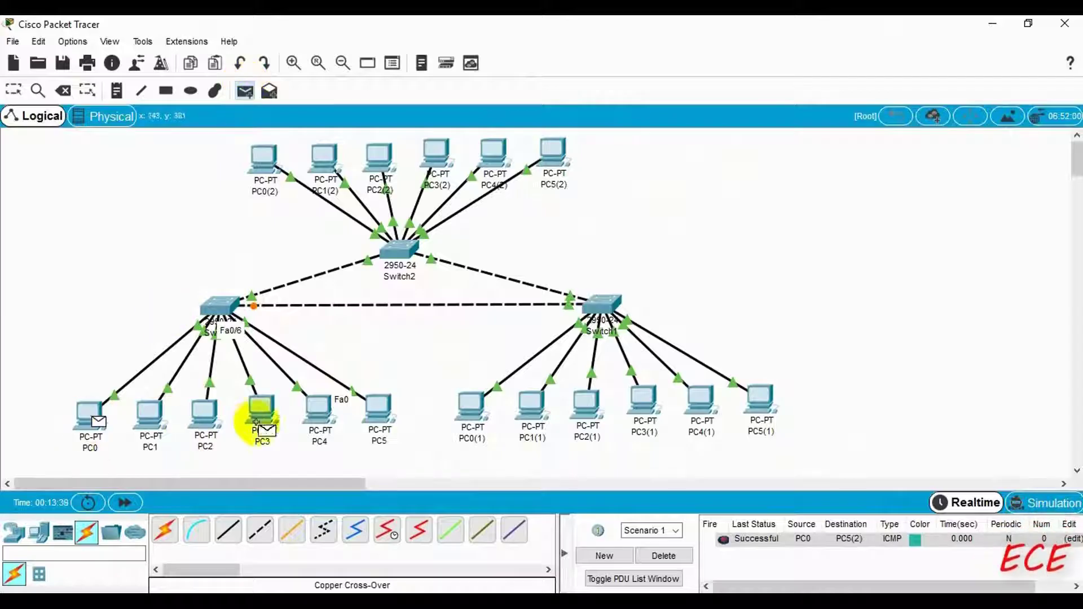
left_click(380, 410)
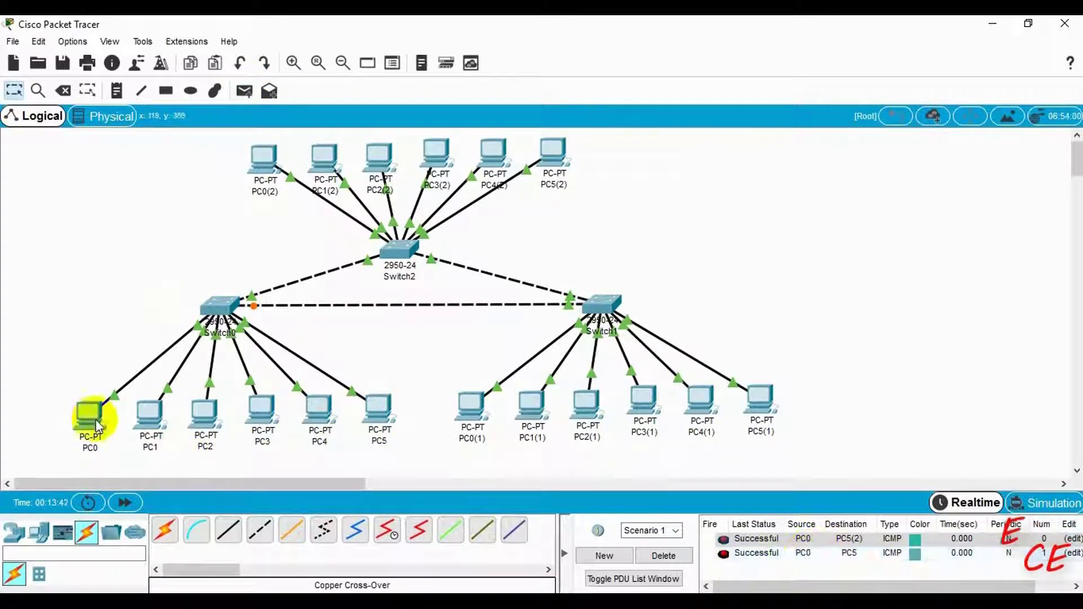
left_click(244, 91)
left_click(88, 415)
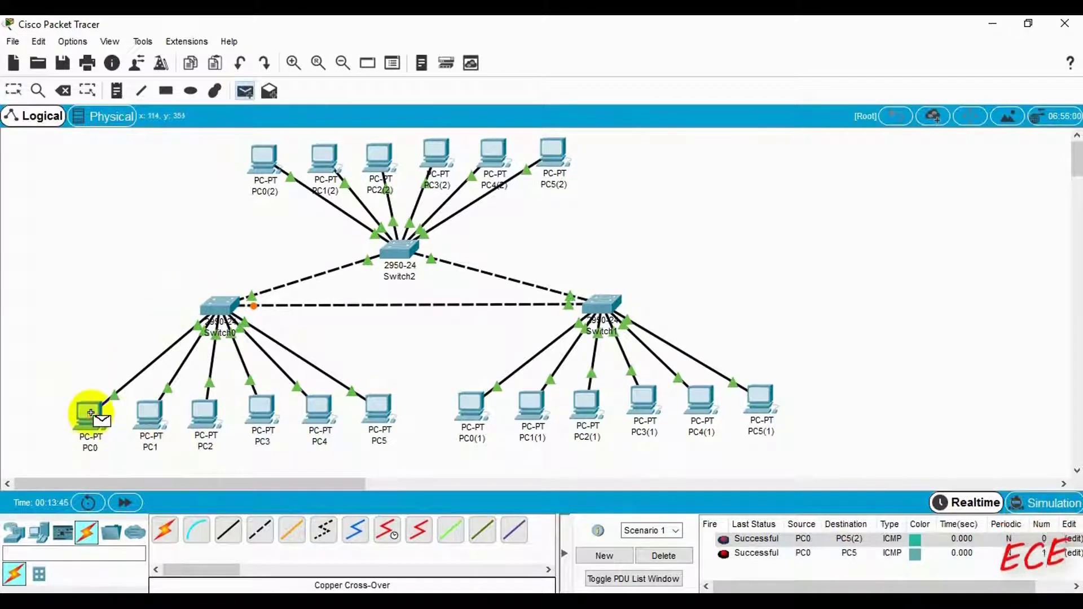
left_click(149, 413)
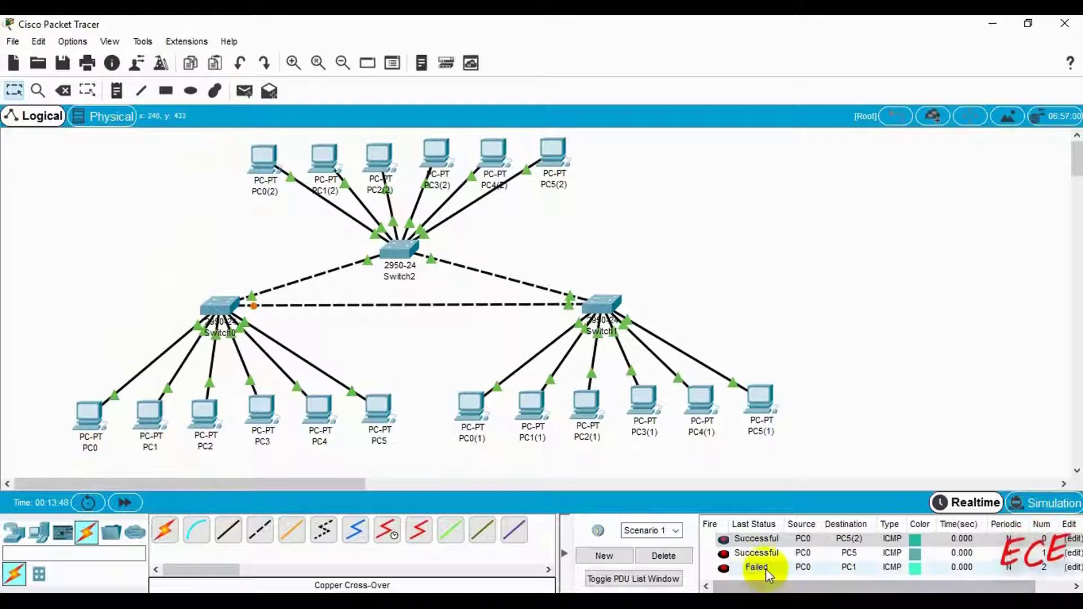
Step: Switch to Scenario 2 and send a simple PDU from PC0 to PC5(2)
left_click(244, 91)
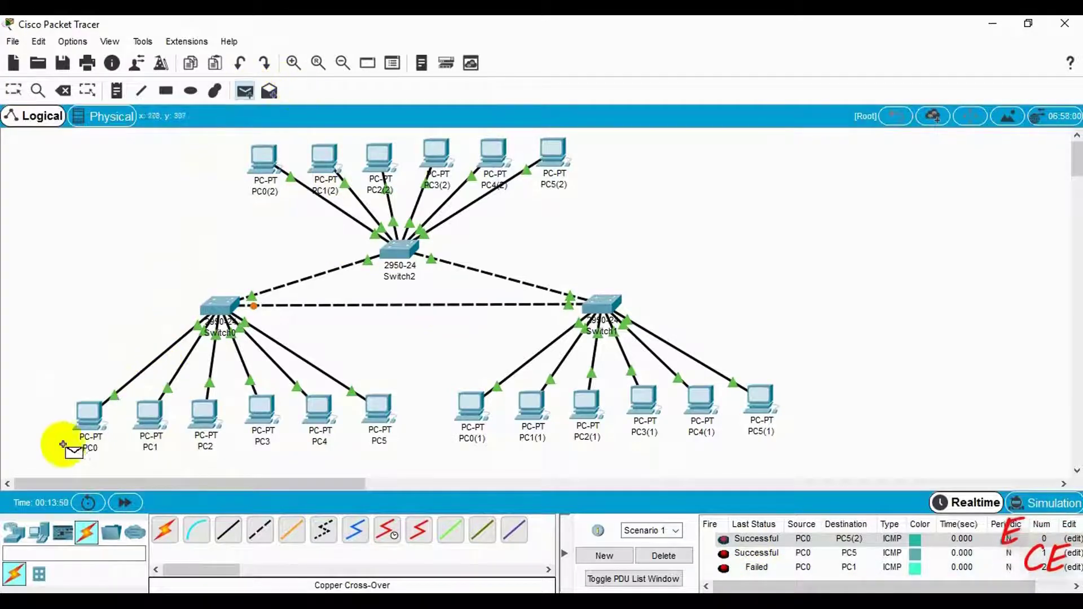
left_click(88, 415)
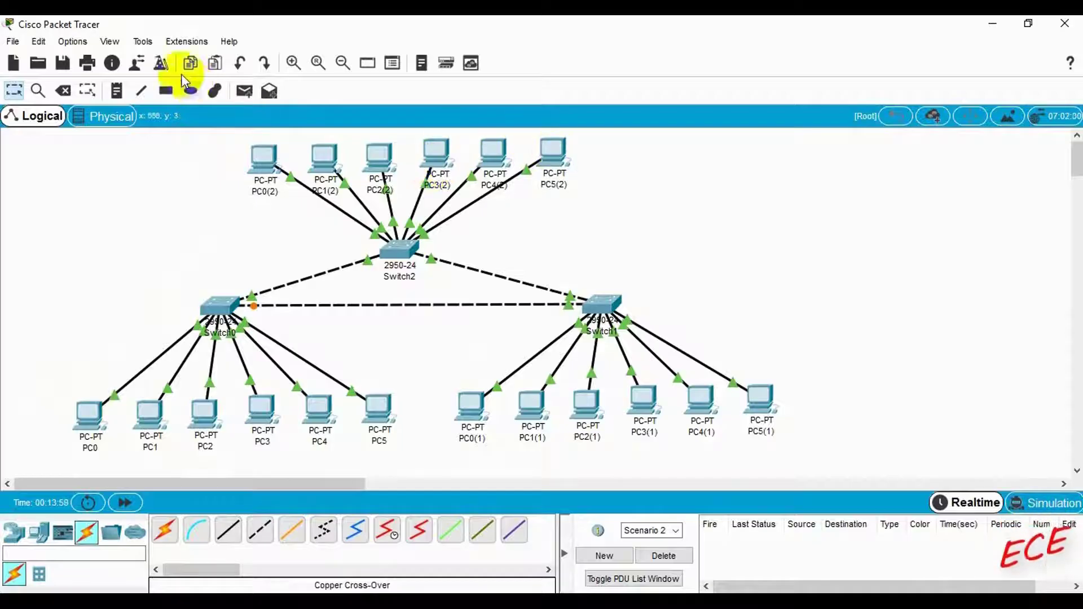
left_click(245, 91)
left_click(92, 402)
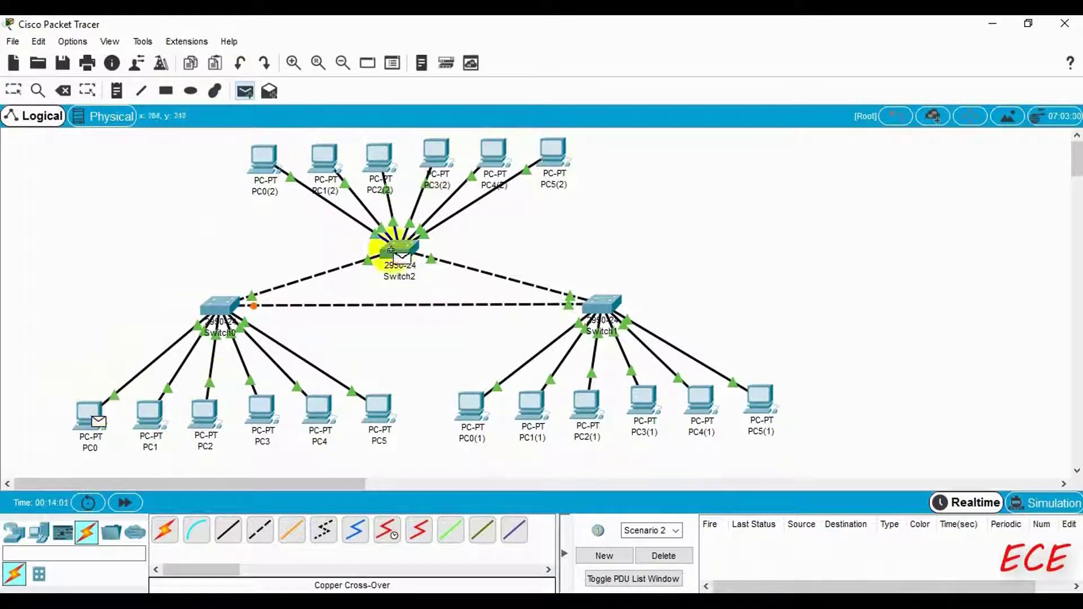
left_click(544, 152)
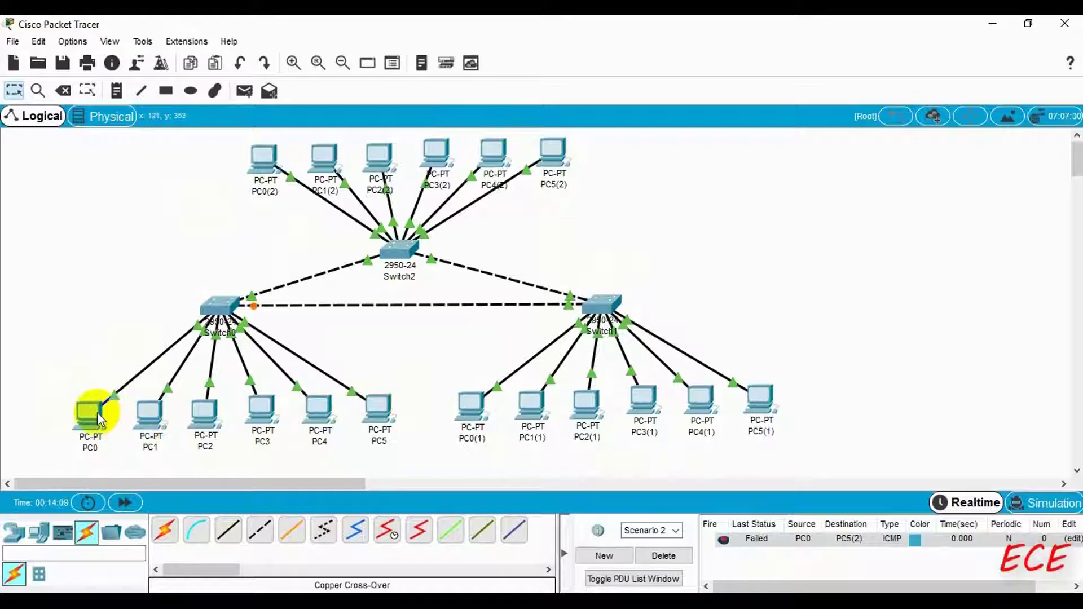
mouse_move(97, 412)
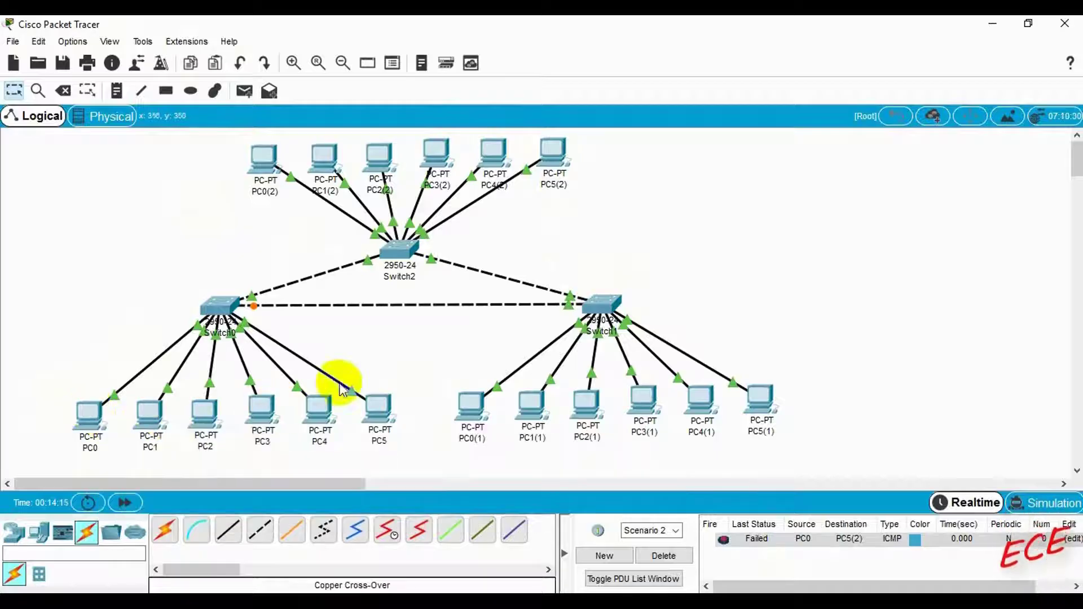
mouse_move(373, 406)
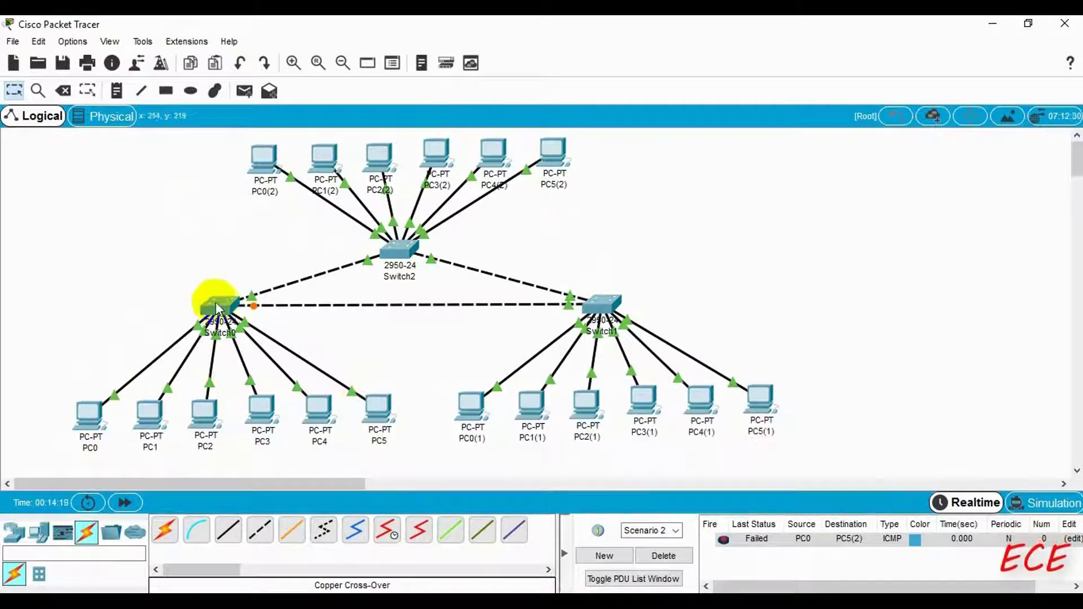
mouse_move(220, 309)
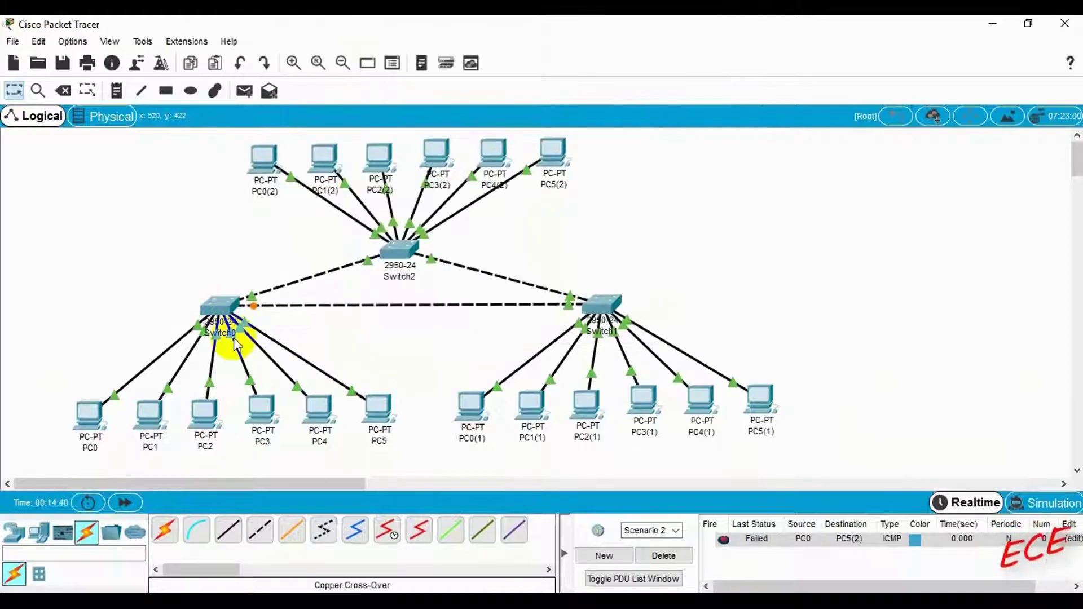
Step: Assign Switch0's interface fa 0/2 to access VLAN 11 and exit the interface configuration
left_click(217, 308)
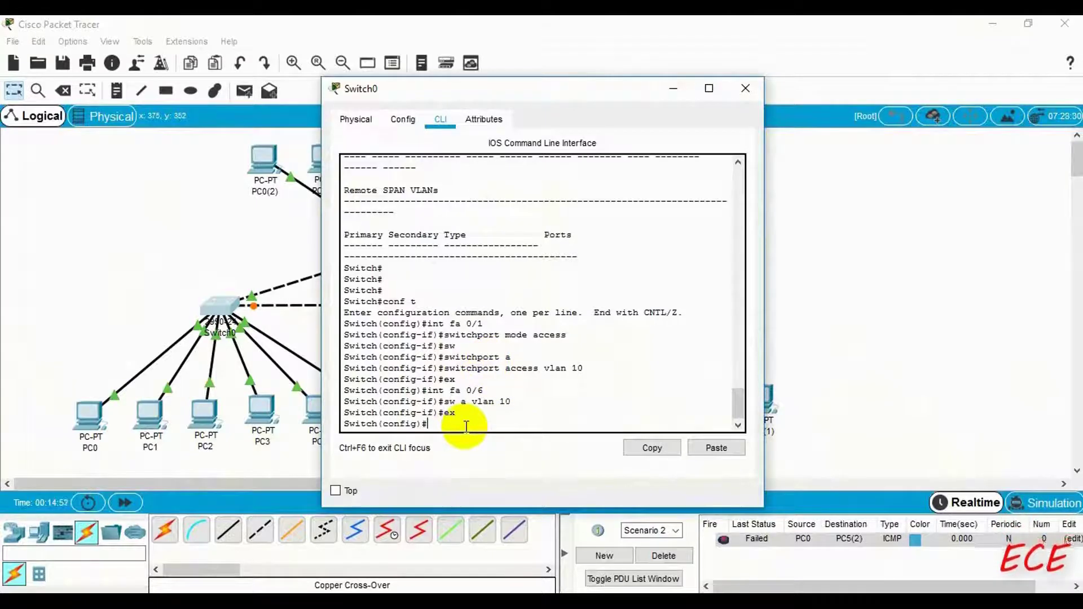
type("int fa")
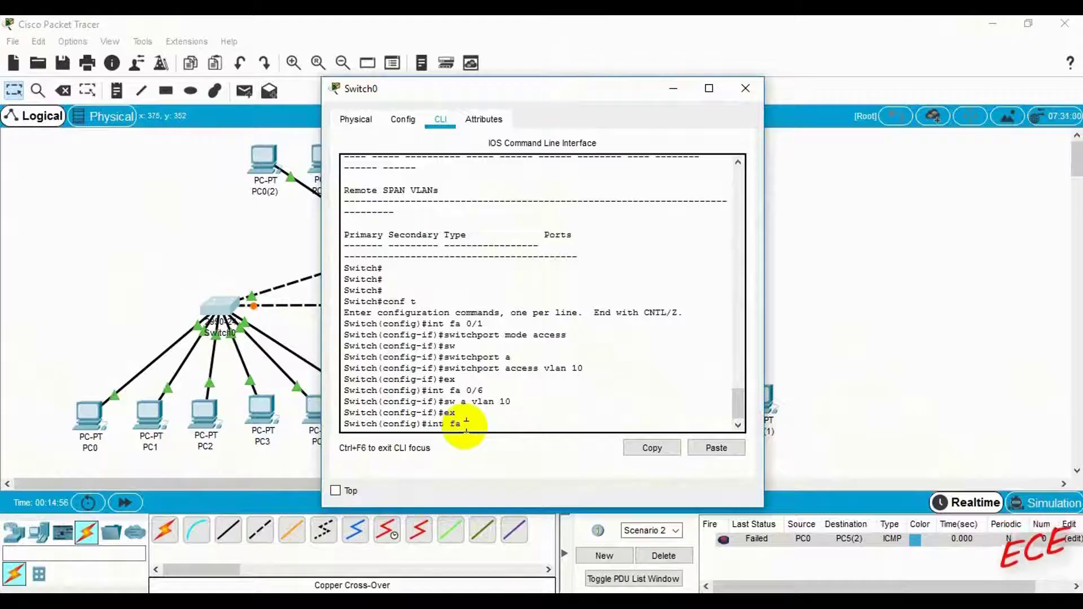
type(" 0/2")
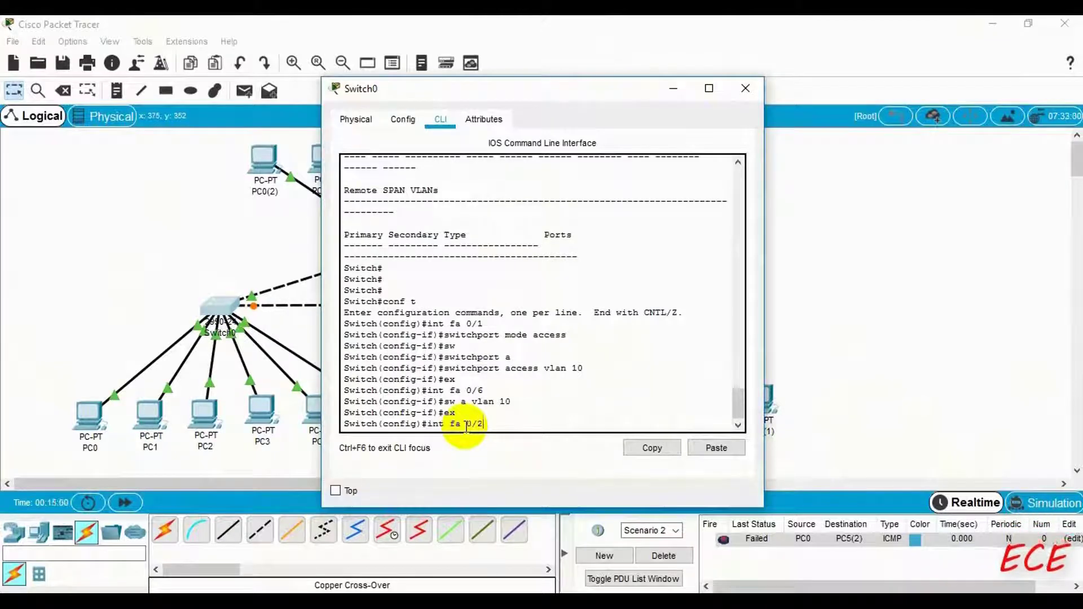
key("Return")
type("sw a")
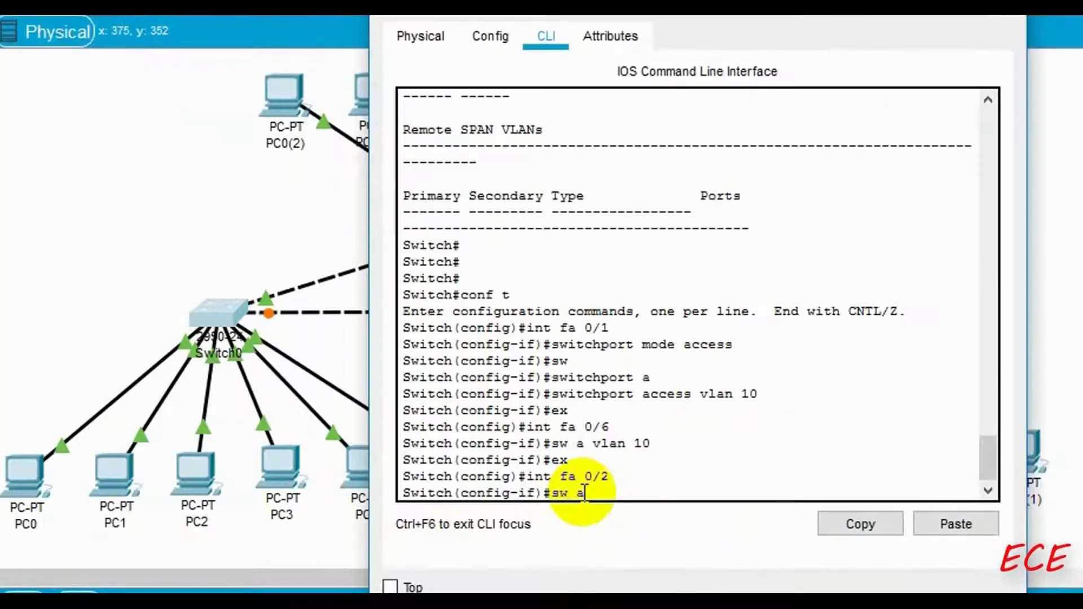
type(" vl")
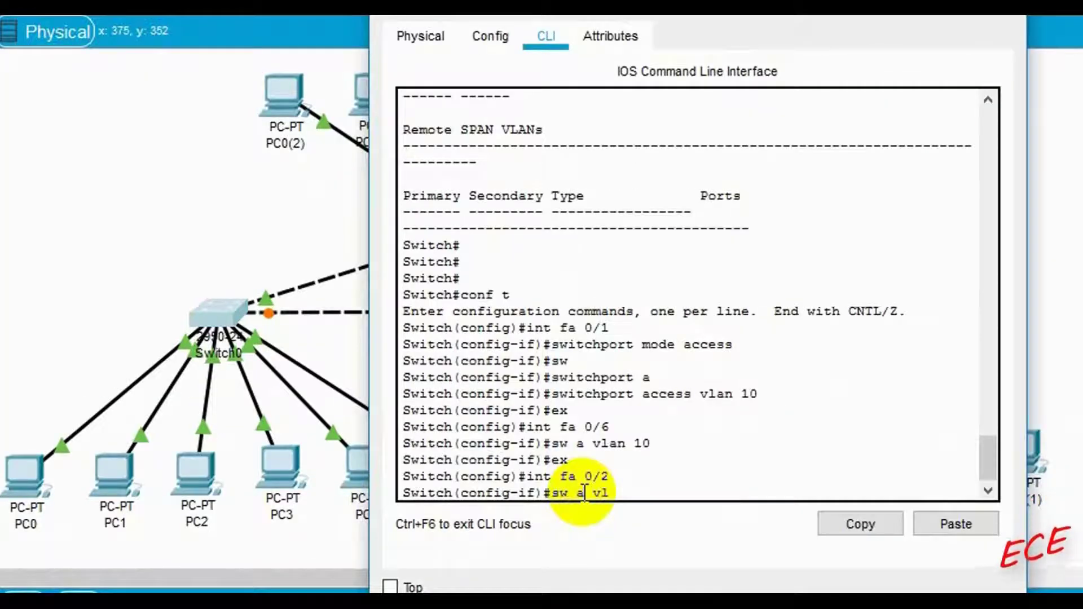
type("an 11")
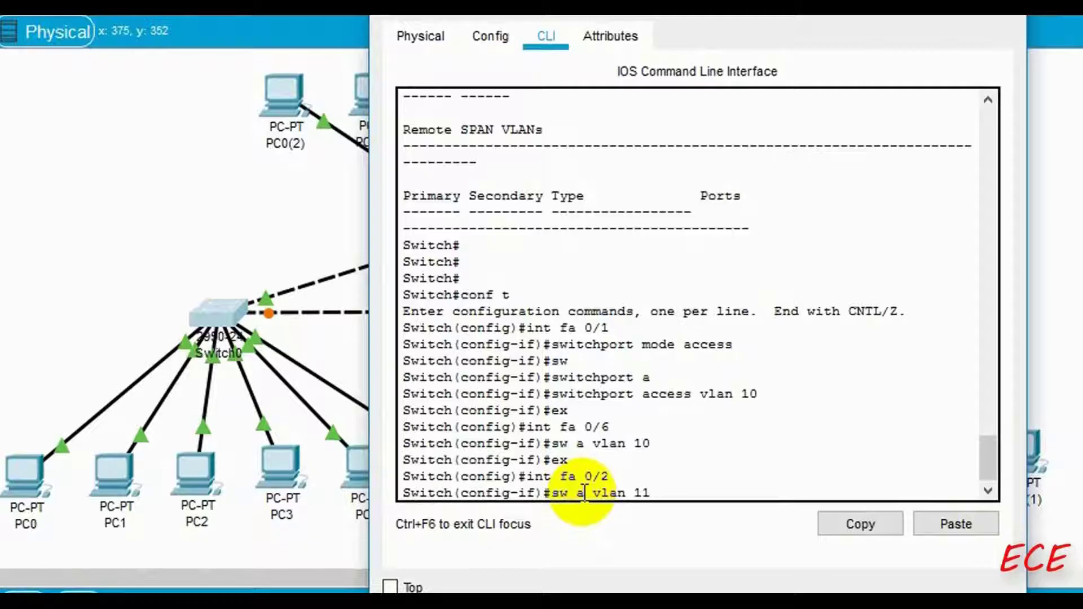
key("Return")
type("e")
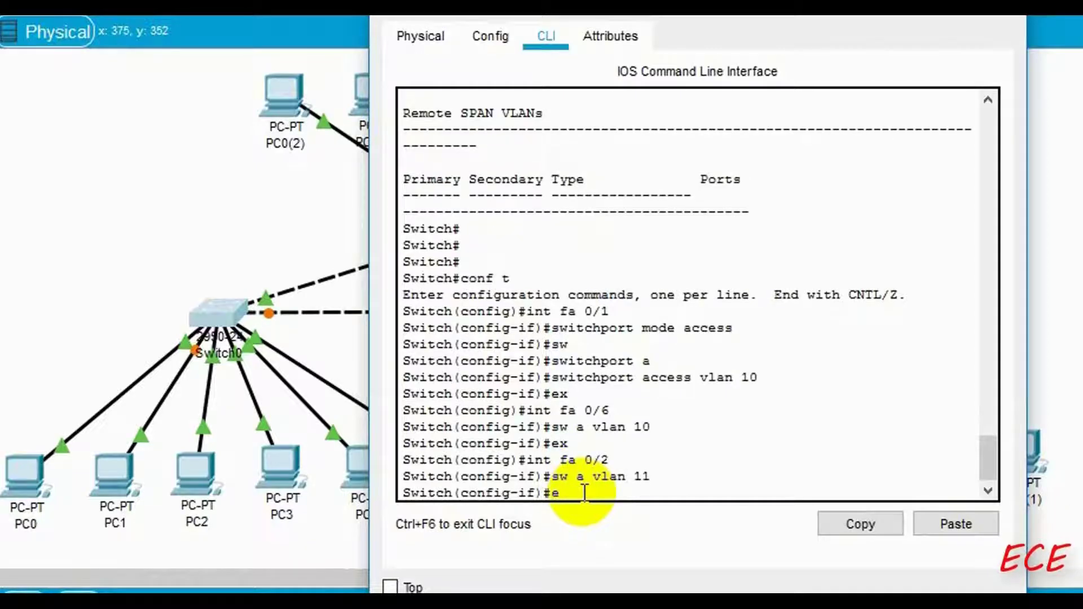
type("x")
key("Return")
Step: Assign Switch0's interface fa 0/5 to access VLAN 12 and exit the interface configuration
type("itch(config)#int fa 0")
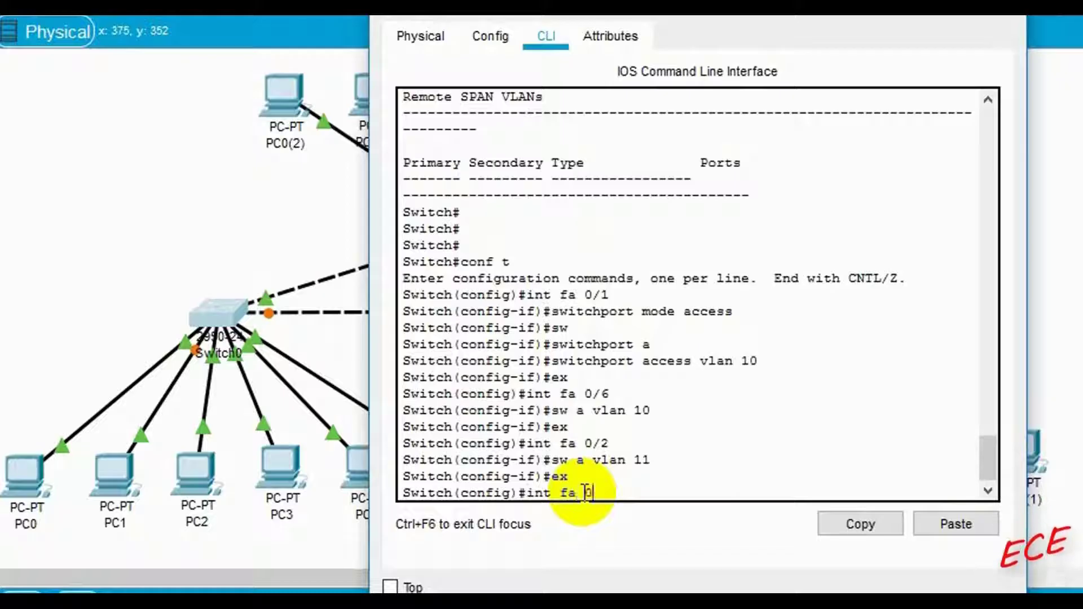
type("/5")
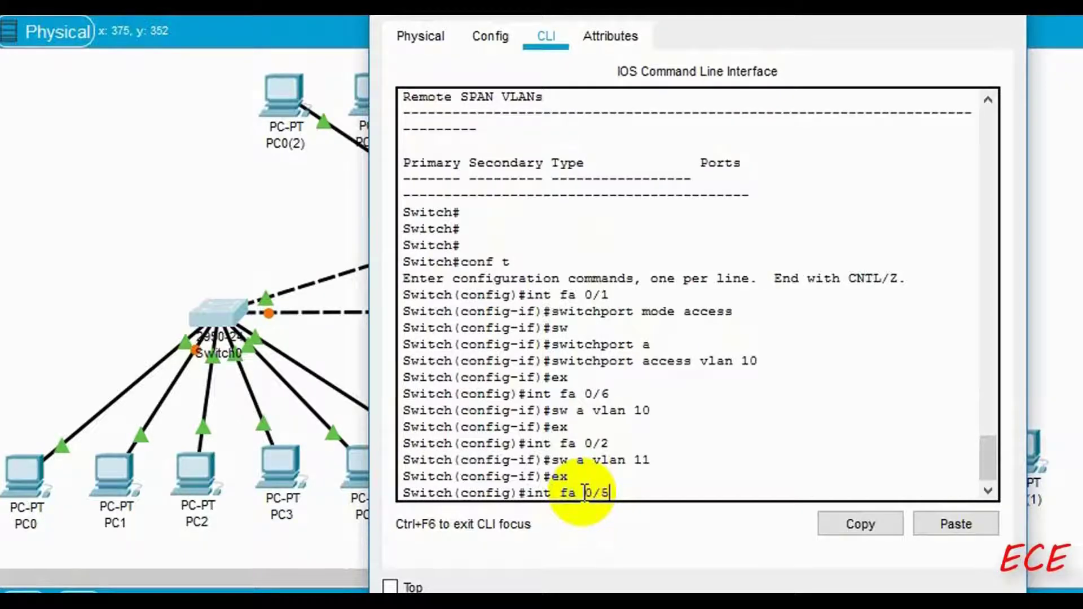
key("Return")
type("sw a ")
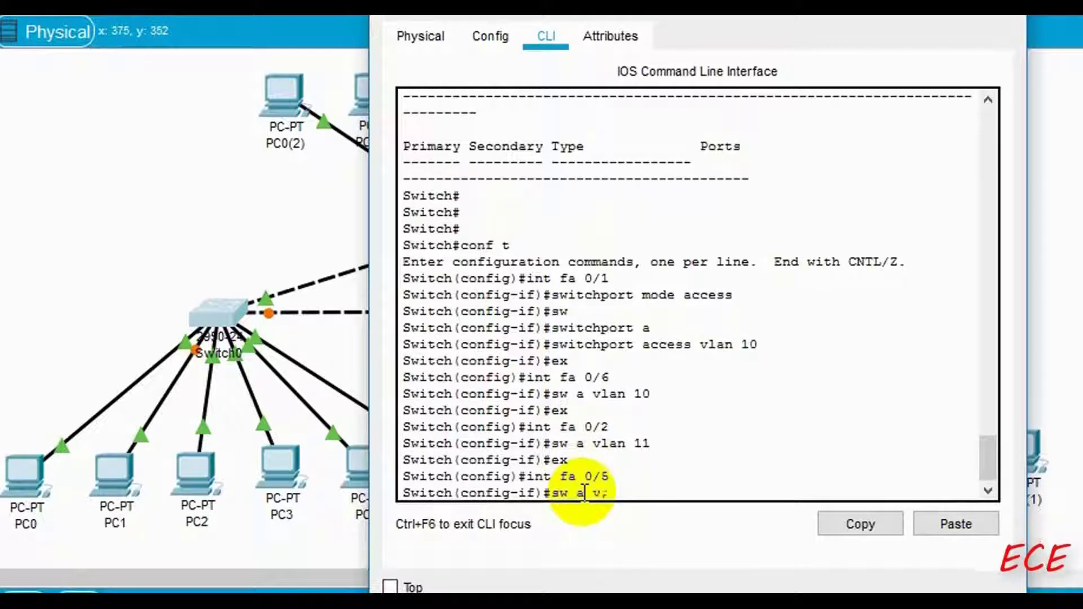
type("vlan 12")
key("Return")
type("ex")
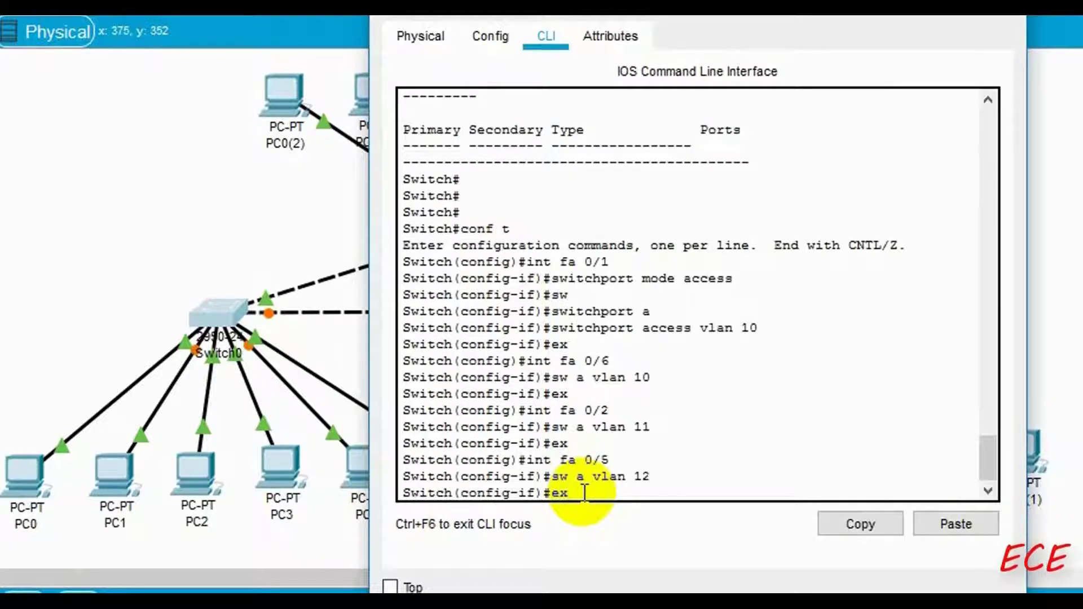
key("Return")
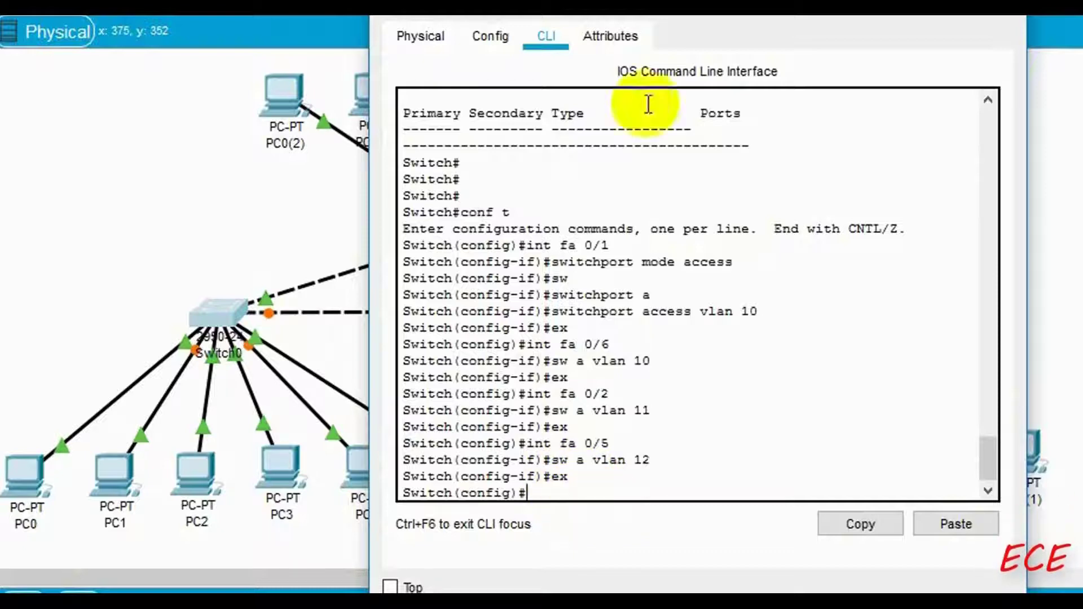
Step: Set Switch0's interface fa 0/7 to trunk mode with sw mode trunk
left_click_drag(621, 11, 1032, 2)
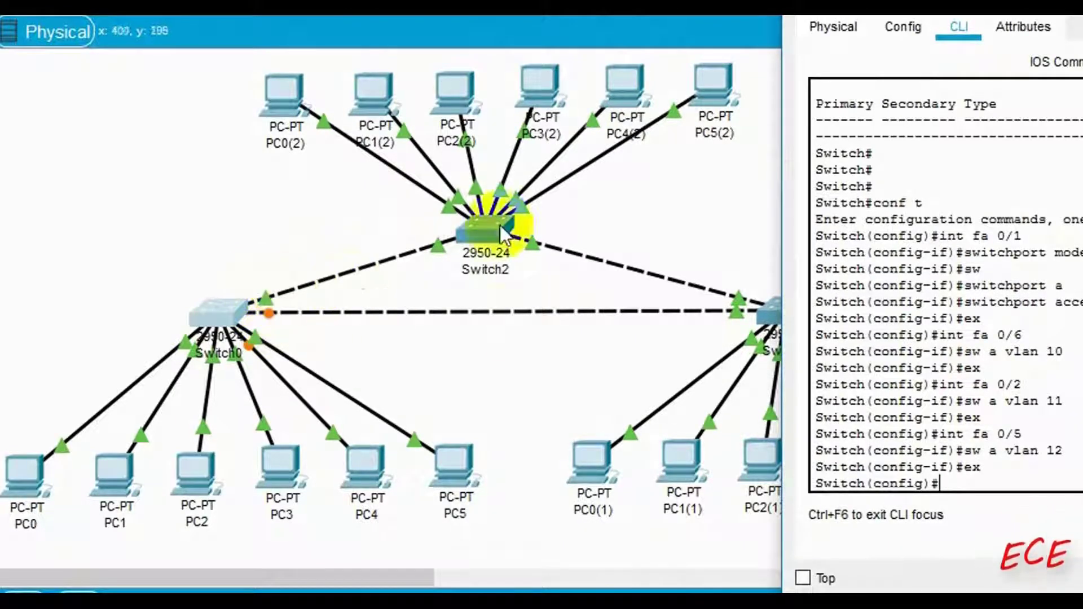
left_click_drag(902, 10, 634, 1)
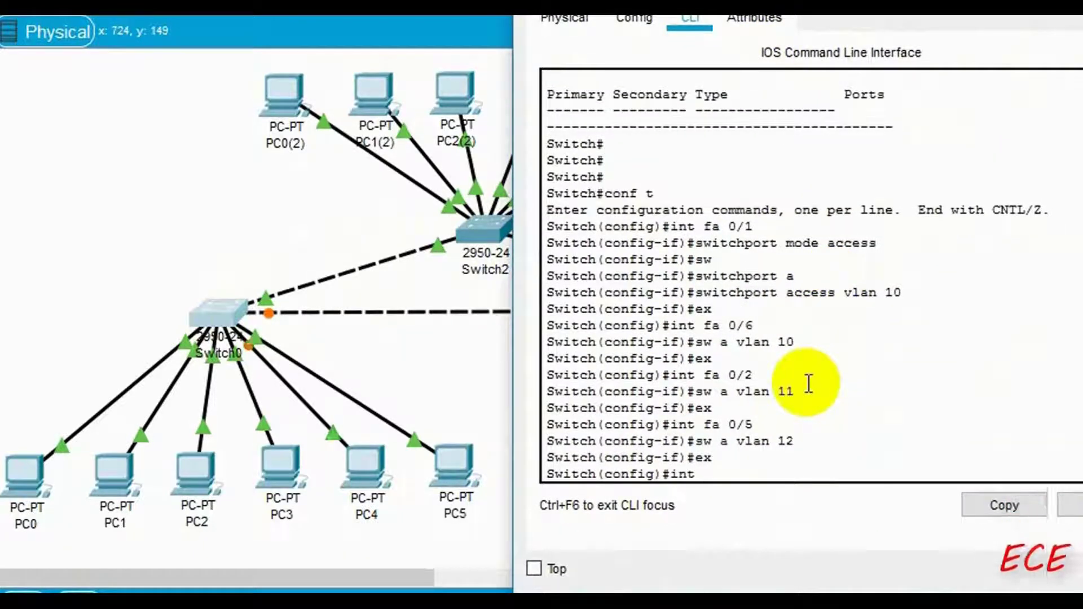
type("fa")
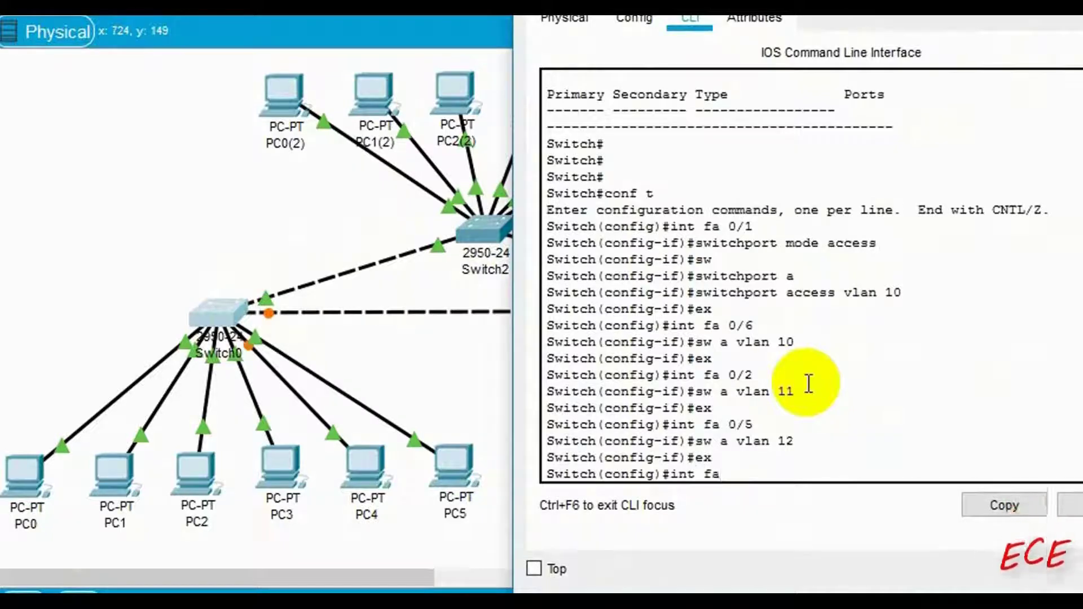
type(" 0/7")
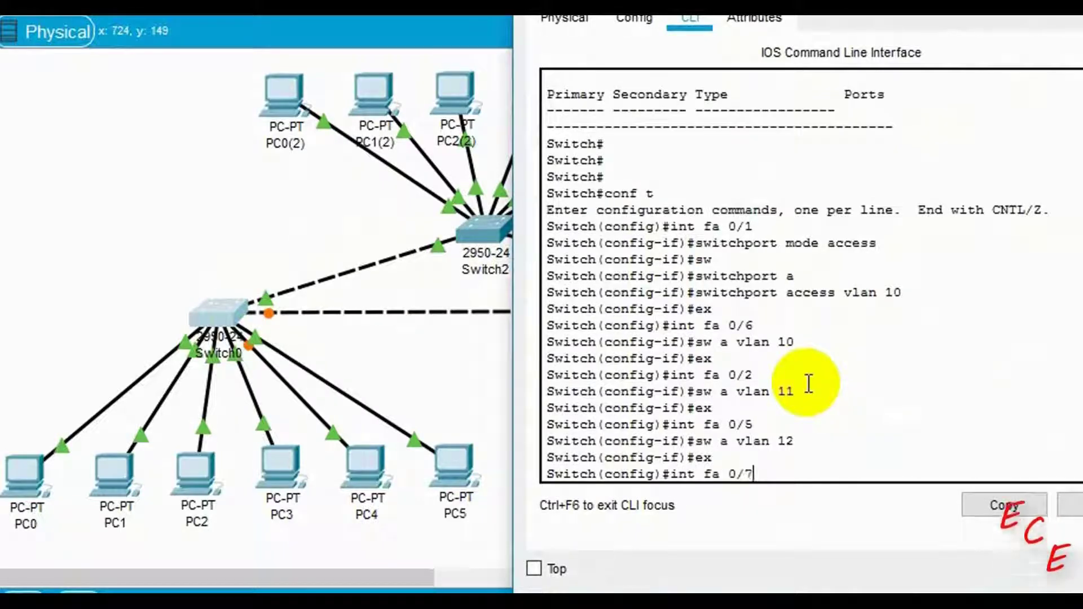
key("Return")
type("sw mode tr")
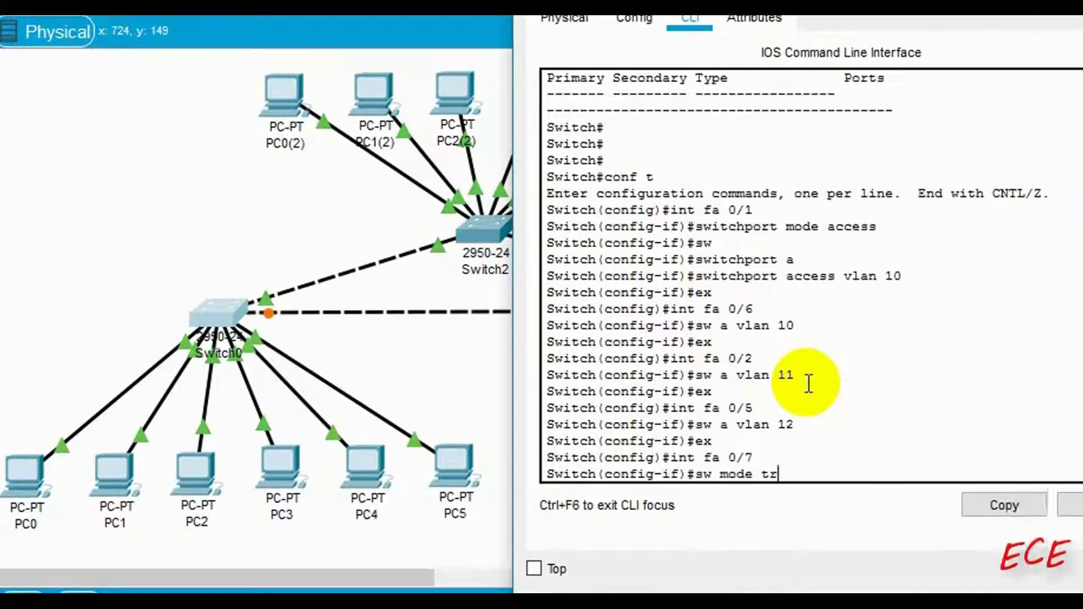
type("unk")
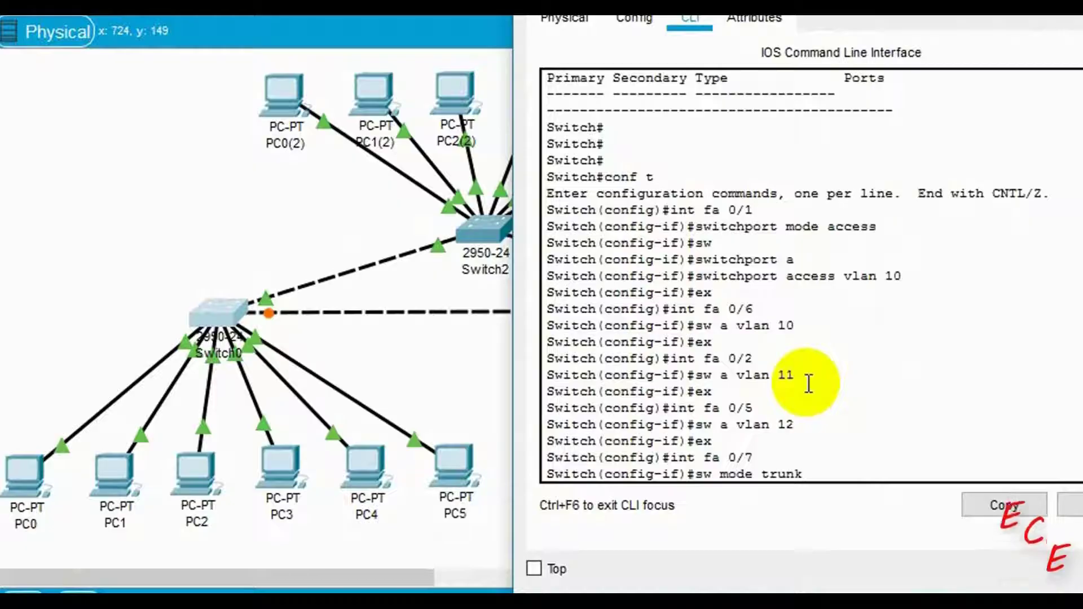
key("Return")
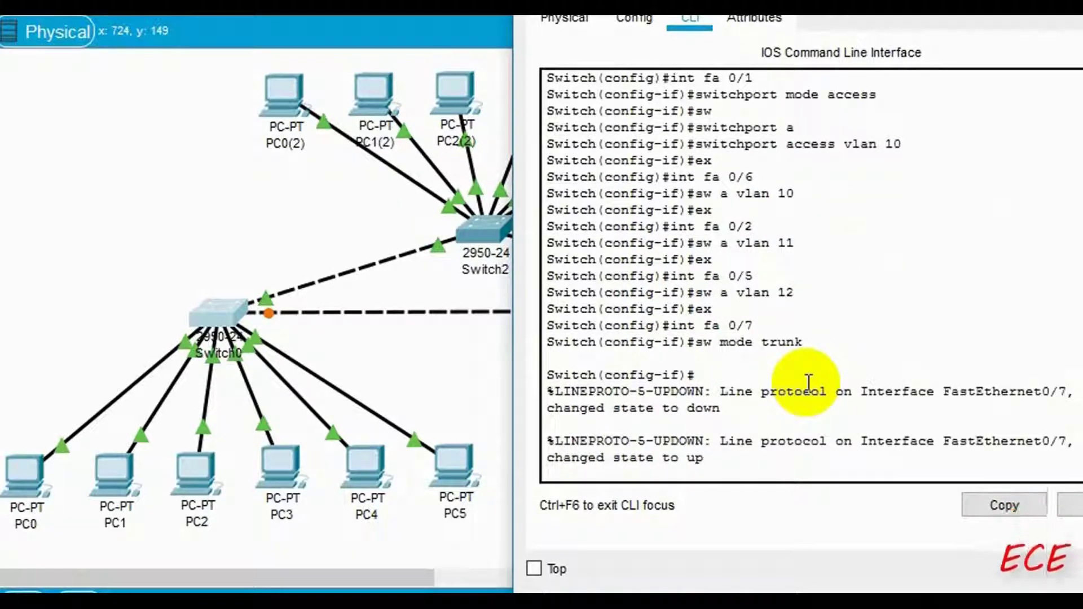
key("Return")
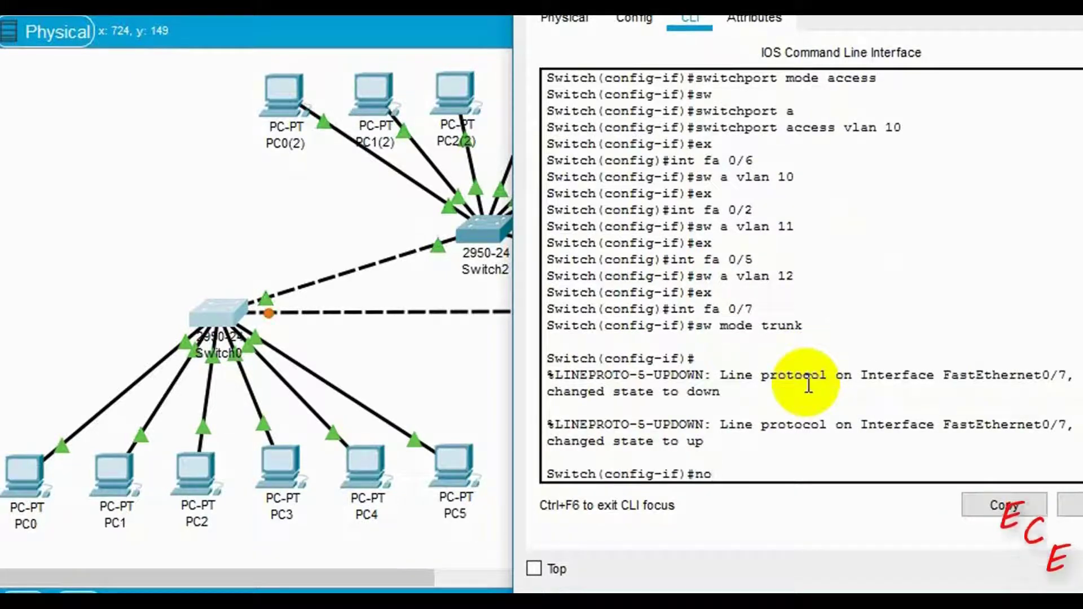
Step: Disable trunk negotiation on fa 0/7 with sw nonegotiate and exit the interface configuration
type("sw nonegotiate")
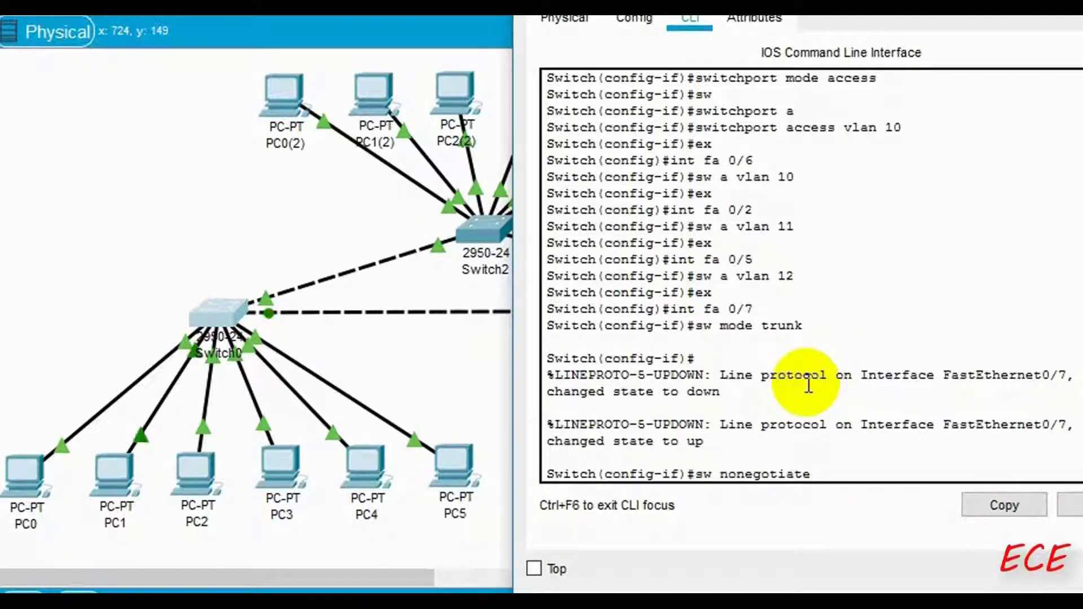
key("Return")
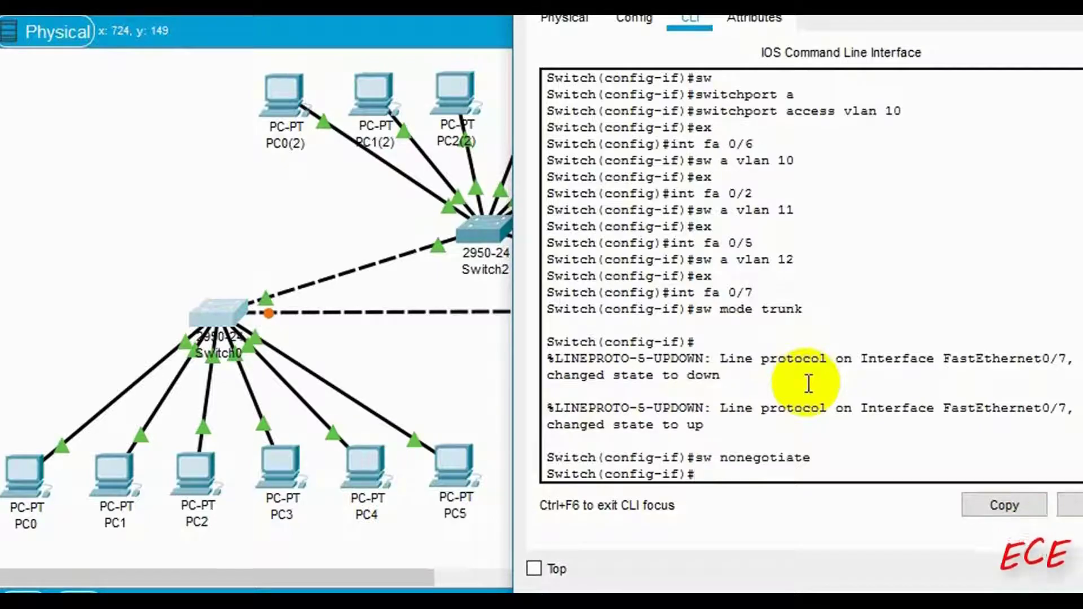
type("ex")
key("Return")
type("ex")
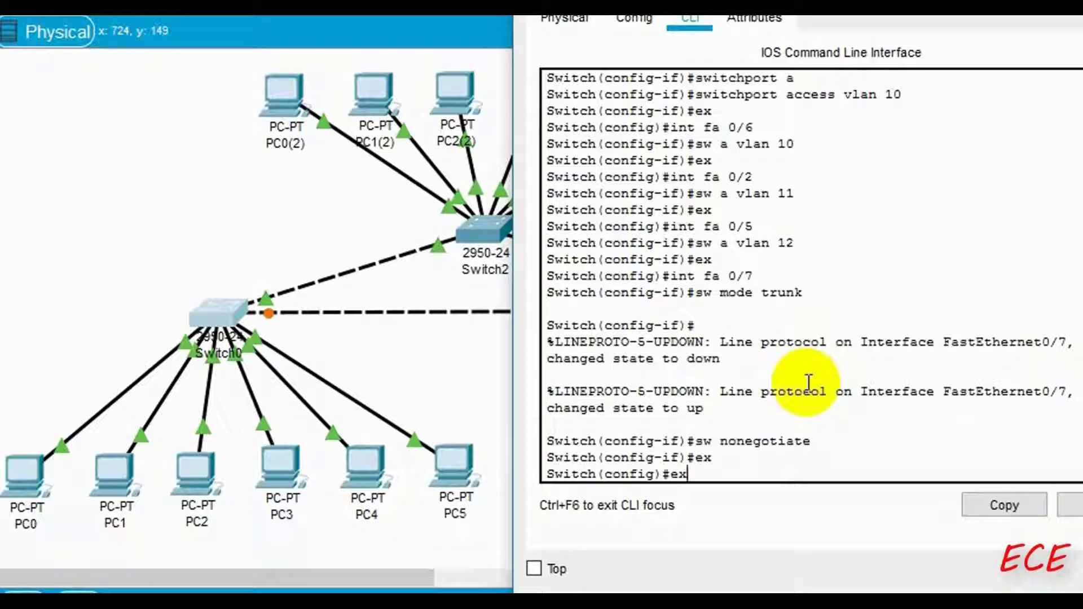
key("BackSpace")
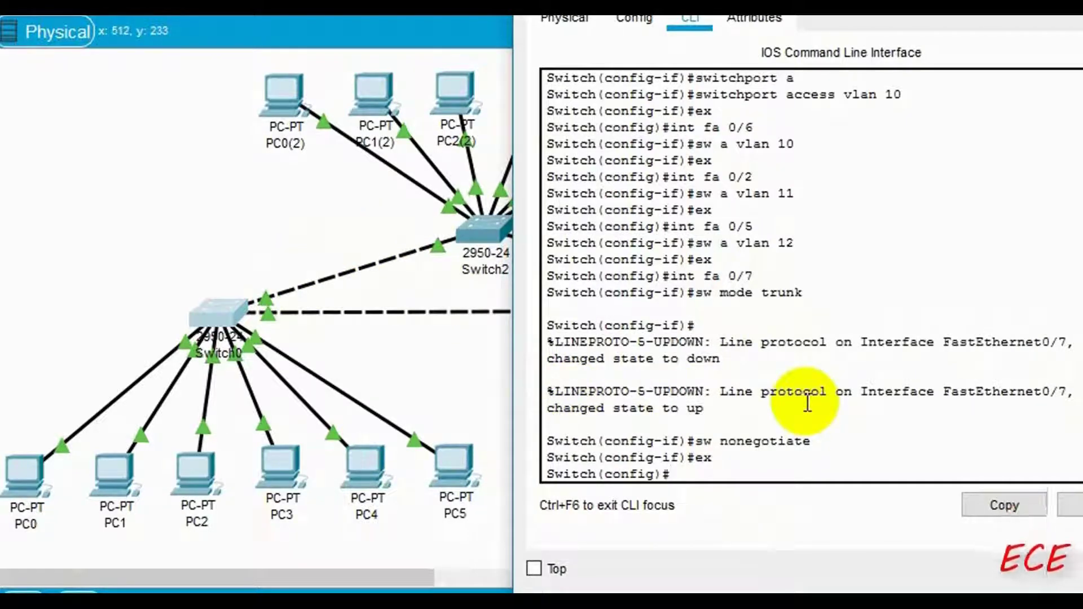
Step: Set Switch0's interface fa 0/8 to trunk mode with sw m t
type("fa 0")
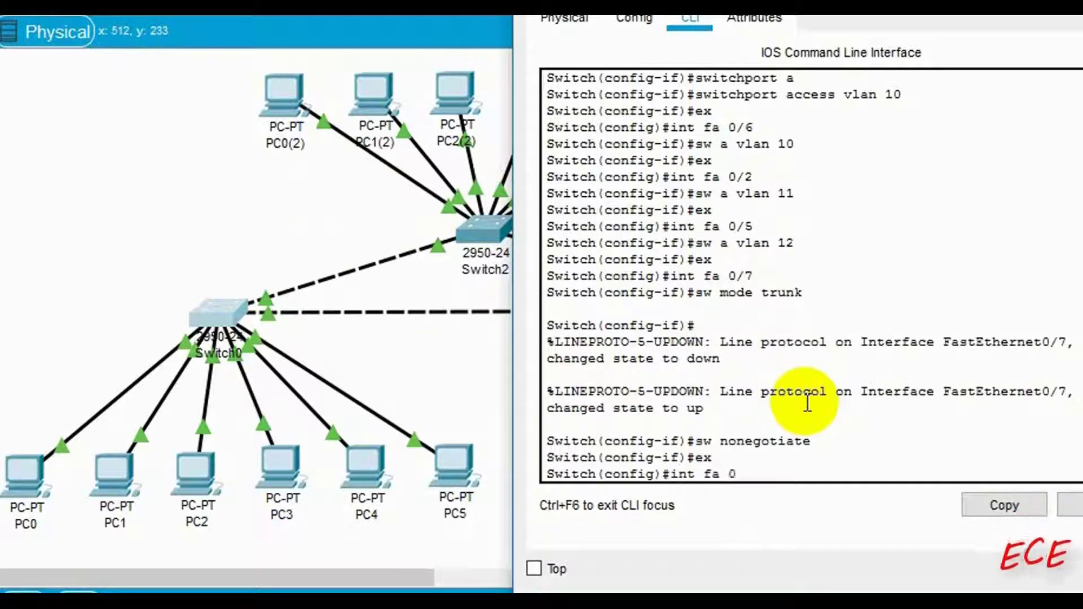
type("/8")
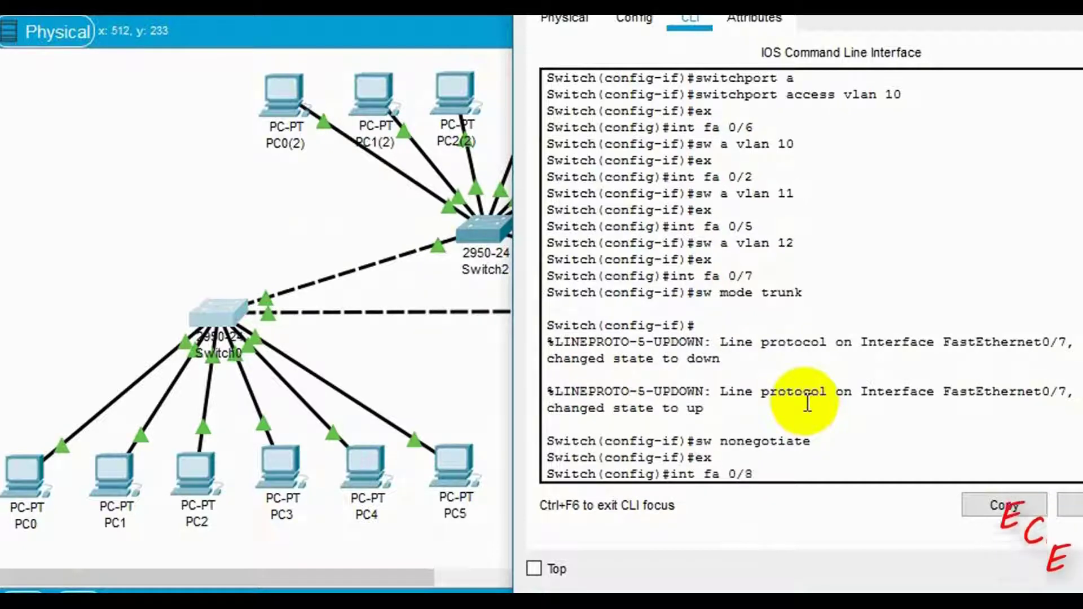
key("Return")
type("sw m t")
key("Return")
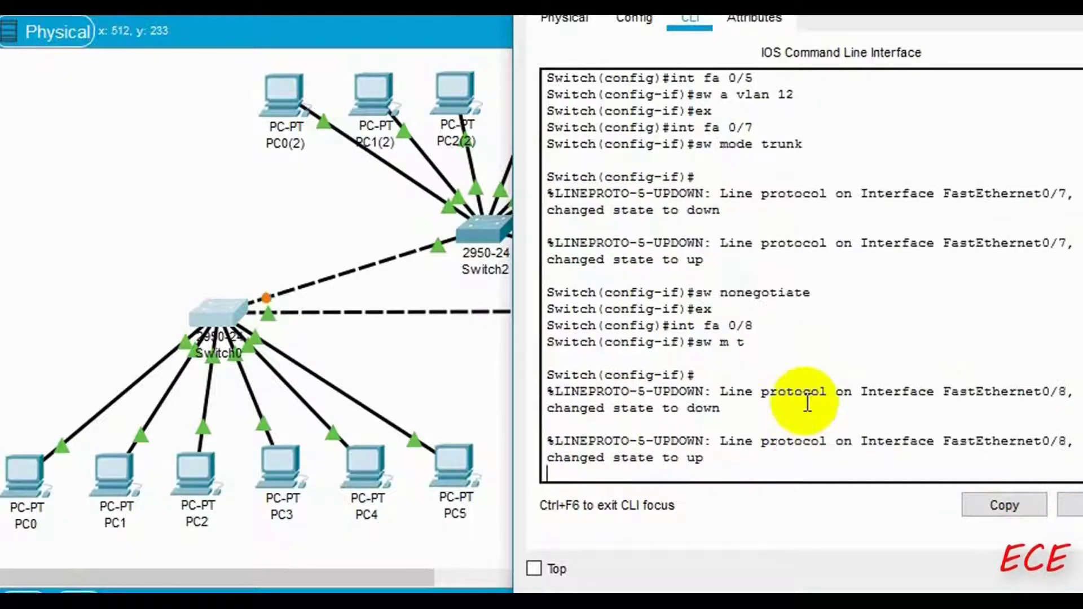
key("Return")
type("no")
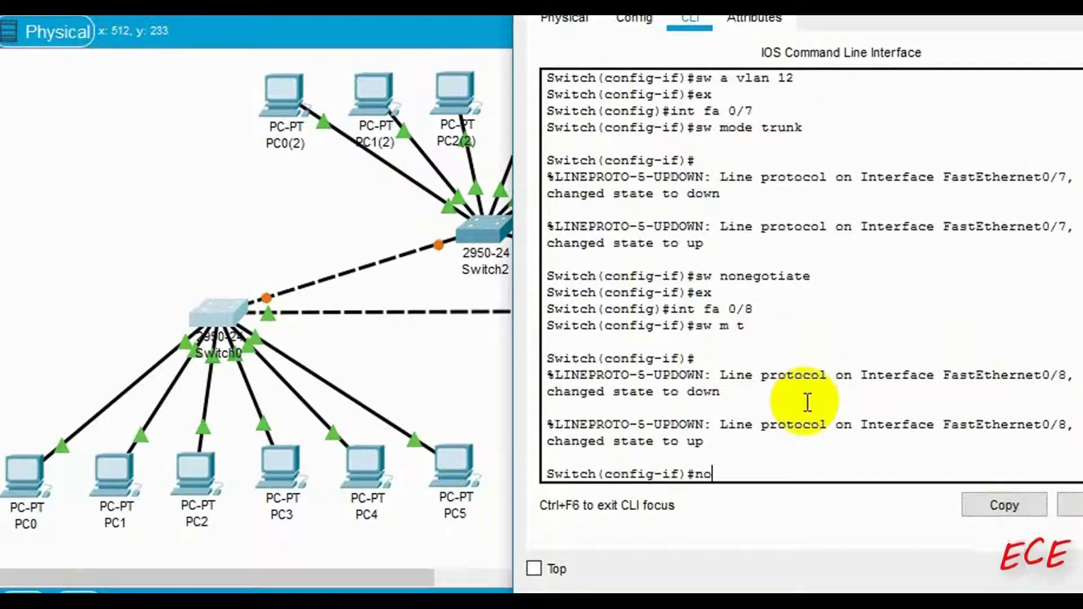
type(" neg")
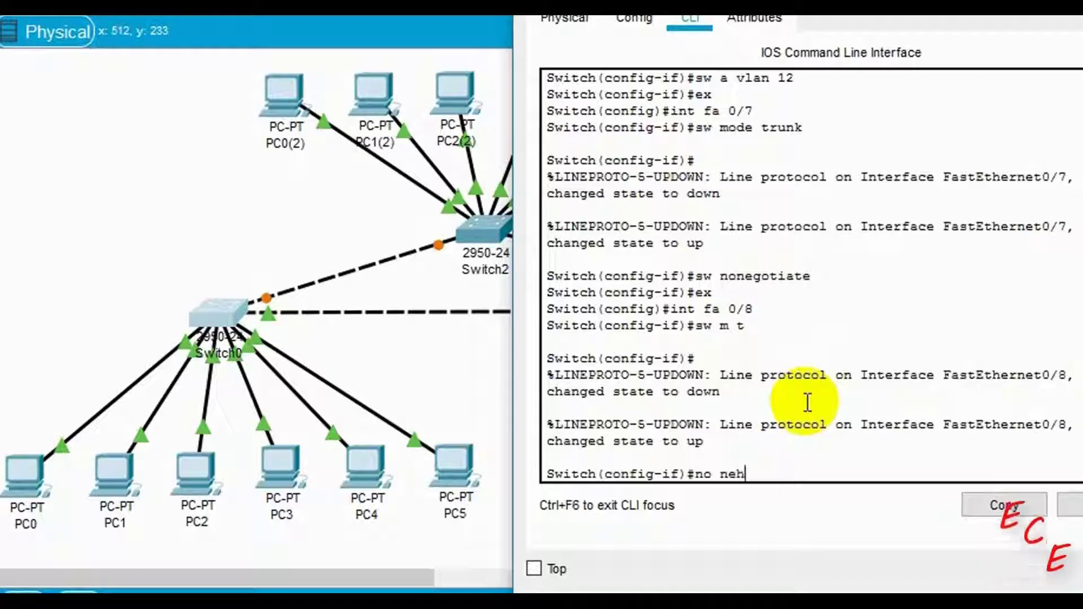
key("BackSpace")
key("BackSpace")
key("BackSpace")
key("BackSpace")
key("BackSpace")
key("BackSpace")
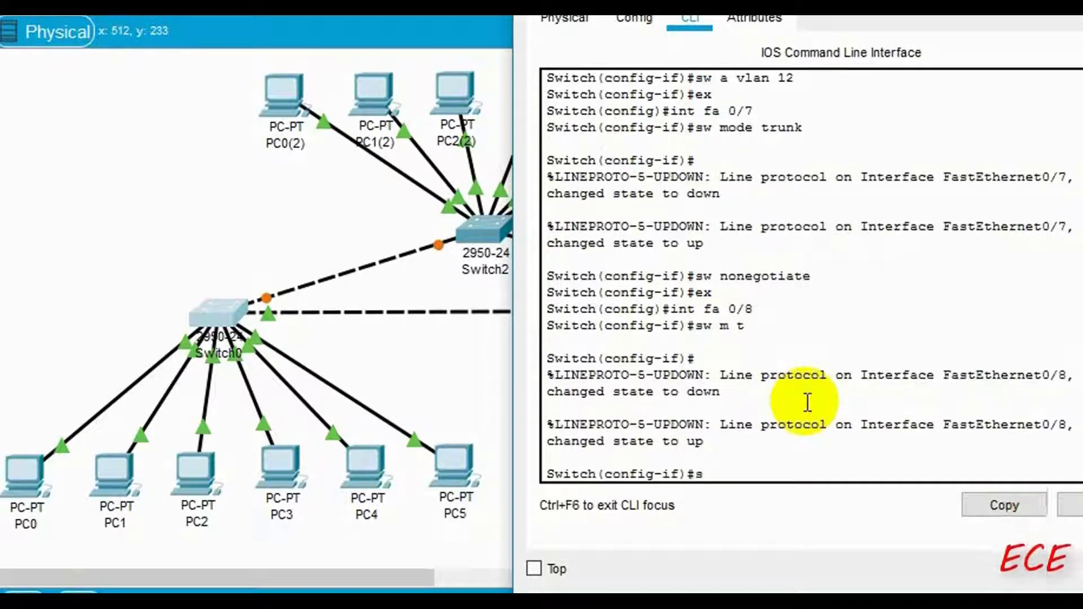
Step: Disable trunk negotiation on fa 0/8 with sw non and exit to privileged mode
type("sw non")
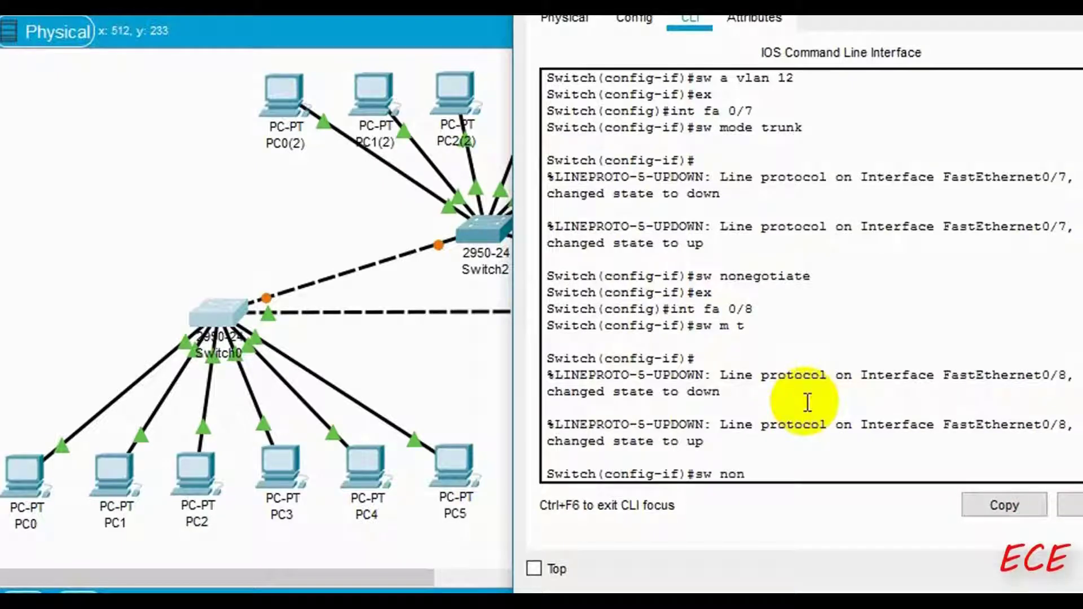
key("Return")
type("ex")
key("Return")
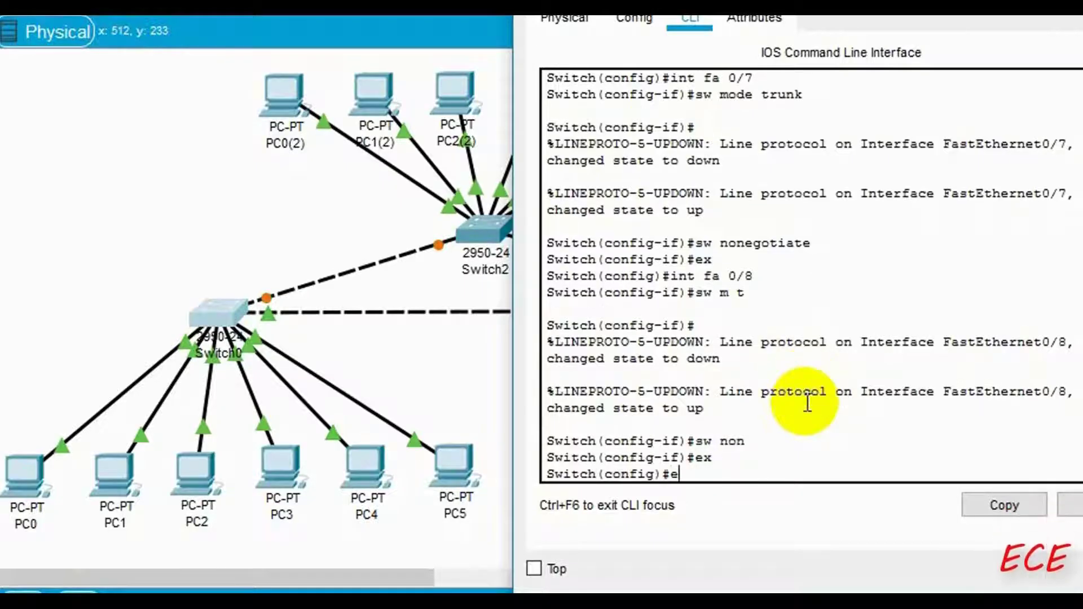
type("ex")
key("Return")
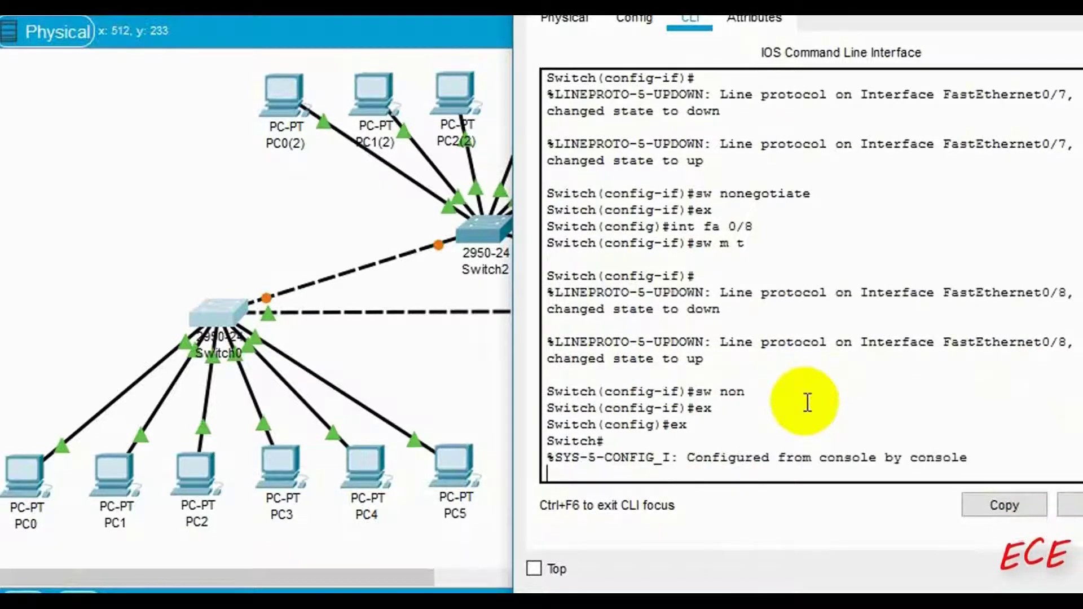
Step: Return to the topology and check Switch0's port summary for link states and VLAN assignments
left_click(90, 309)
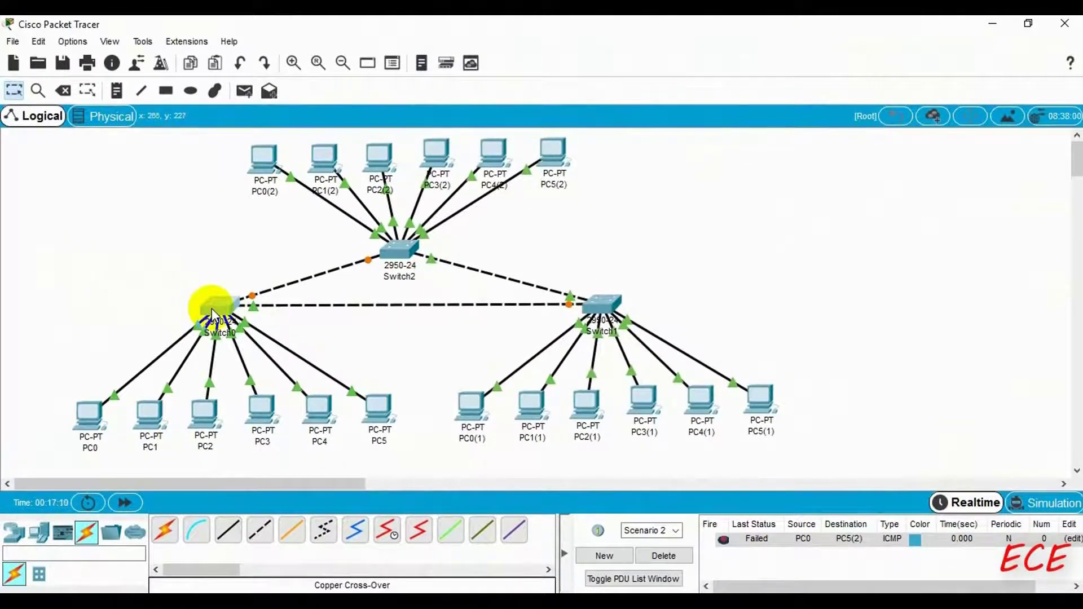
mouse_move(211, 308)
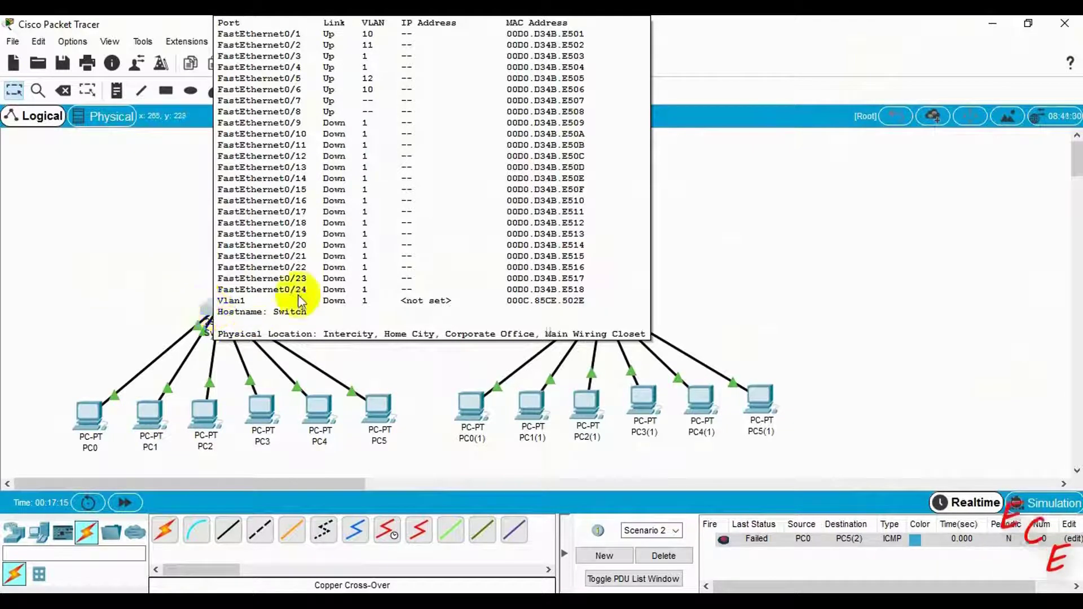
Step: Reopen Switch0's CLI, review the earlier interface commands and enter global configuration mode with conf t
left_click(237, 309)
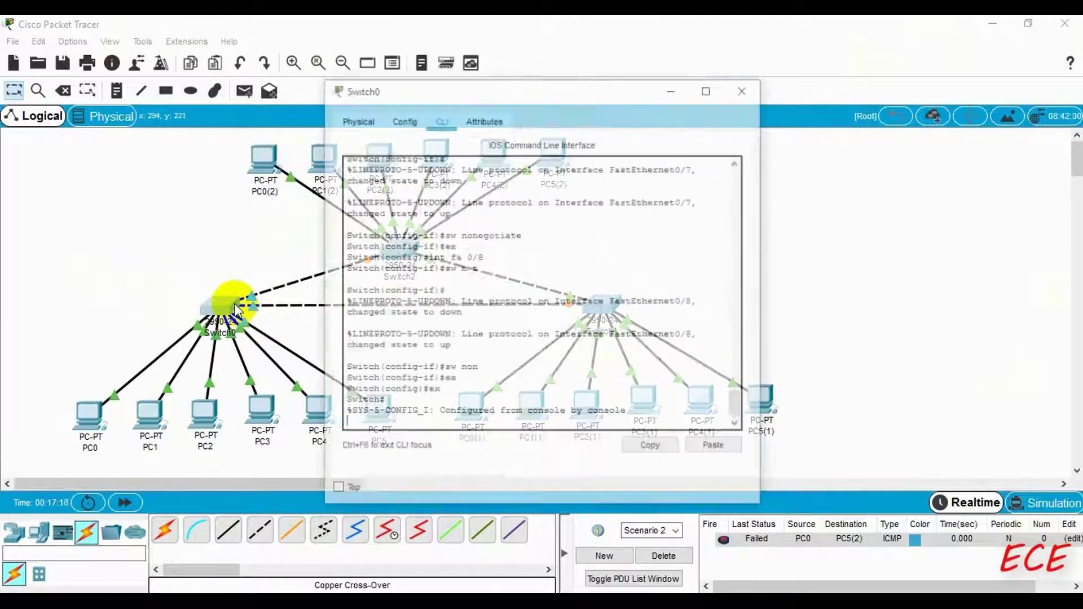
scroll(606, 320, "up", 2)
scroll(605, 320, "up", 3)
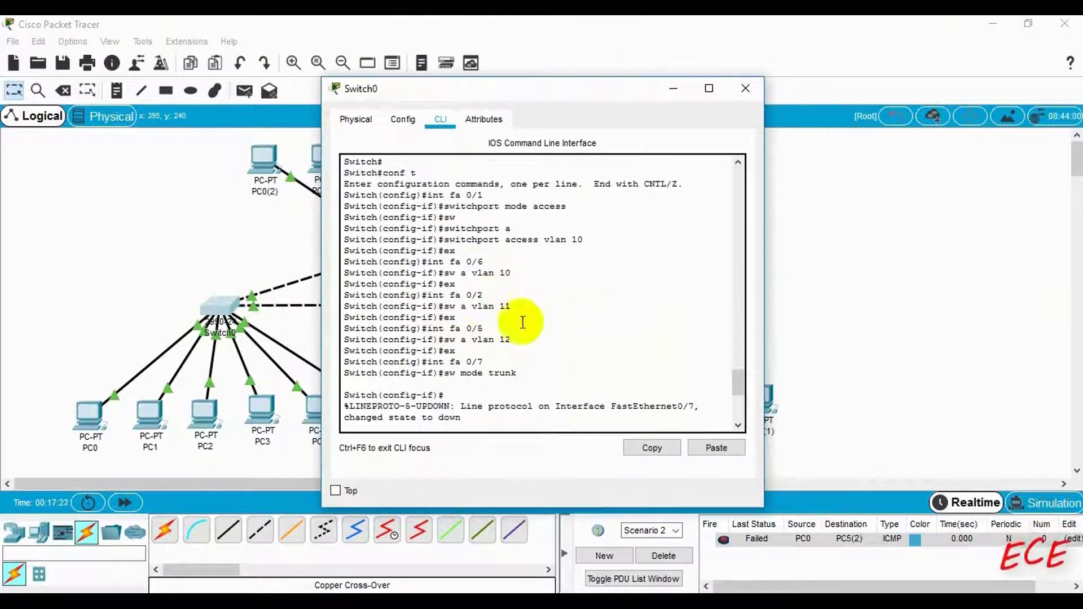
scroll(584, 299, "down", 7)
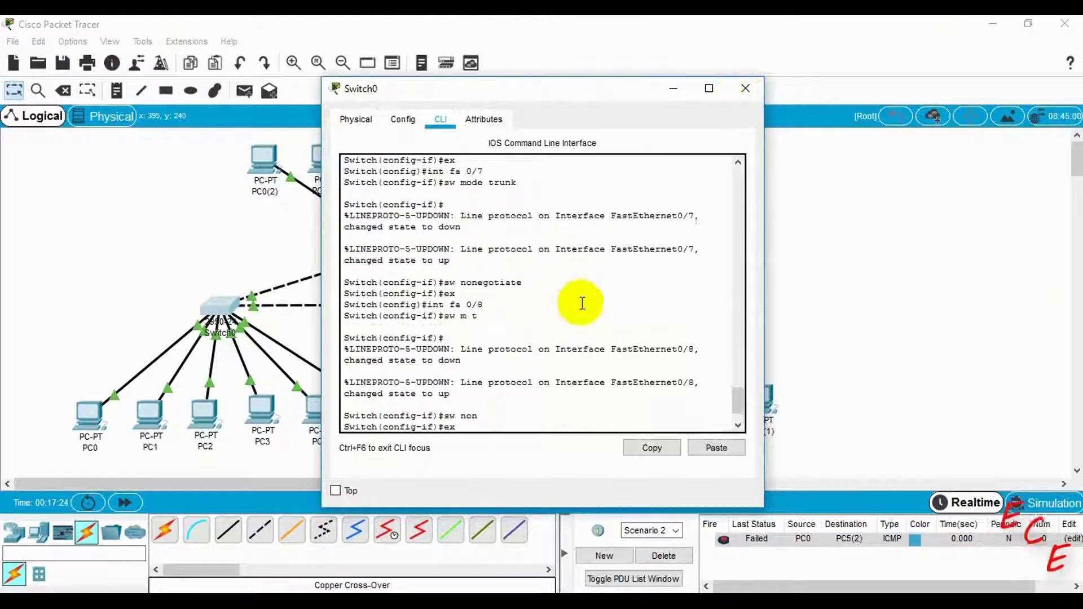
key("Return")
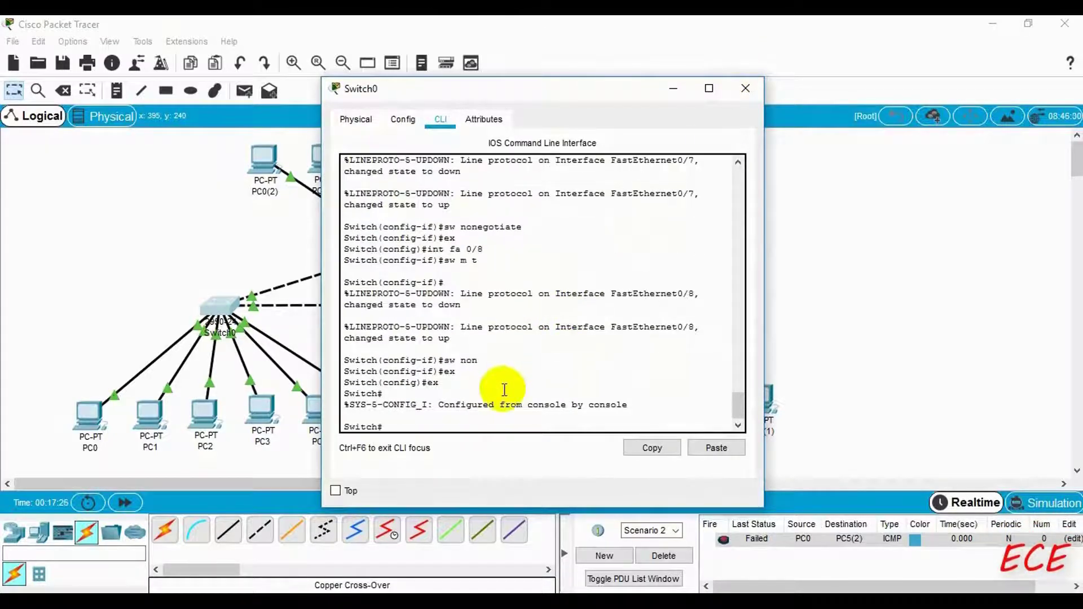
type("c")
type("onf t")
key("Return")
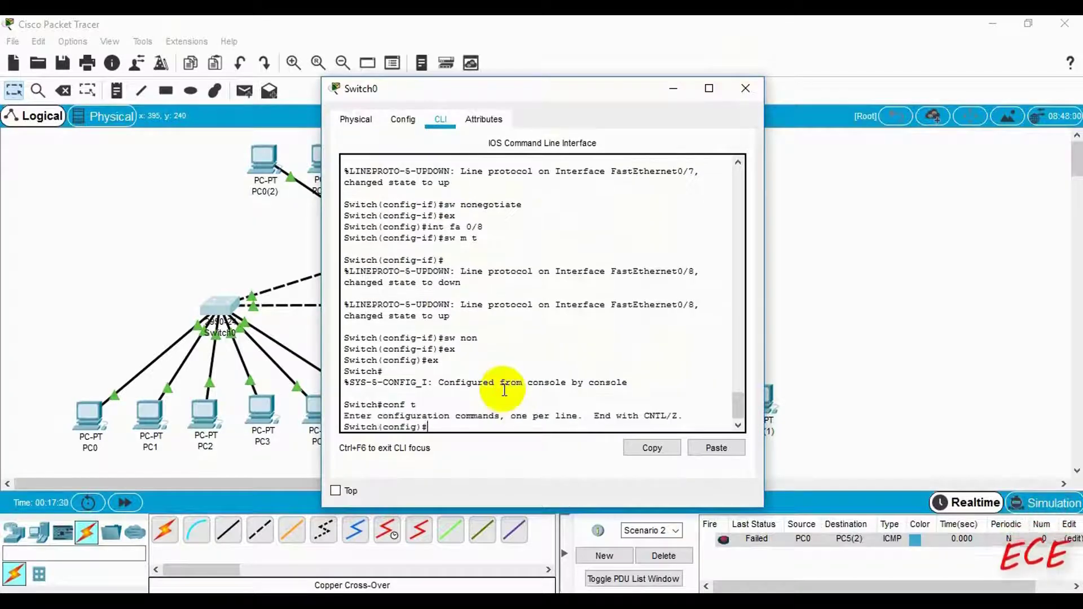
Step: Enter interface fa 0/5 on Switch0 and set it to access mode with sw m a
type("int fa")
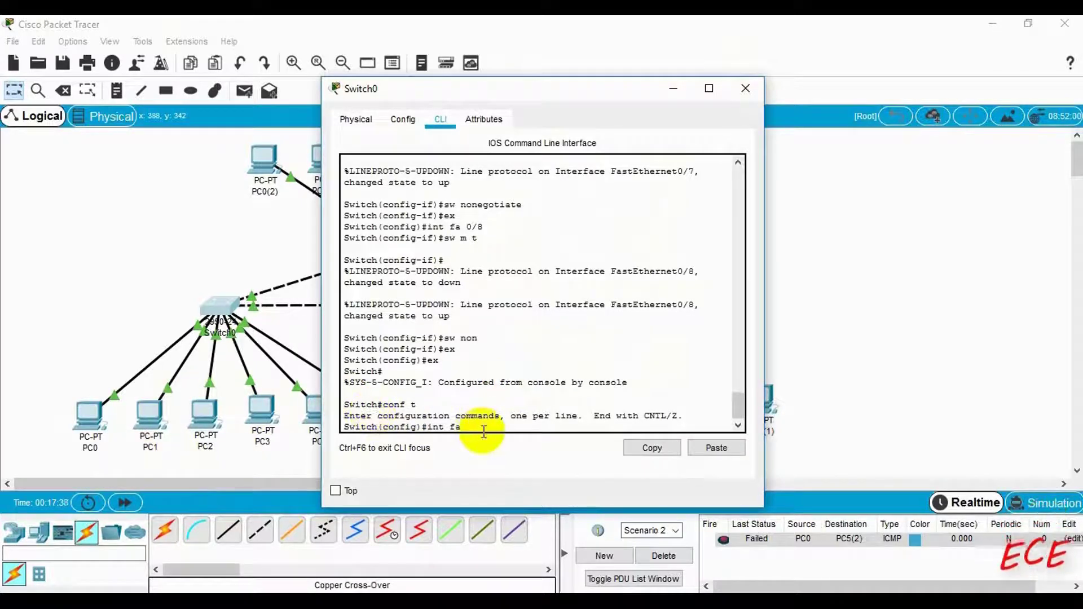
scroll(564, 231, "up", 4)
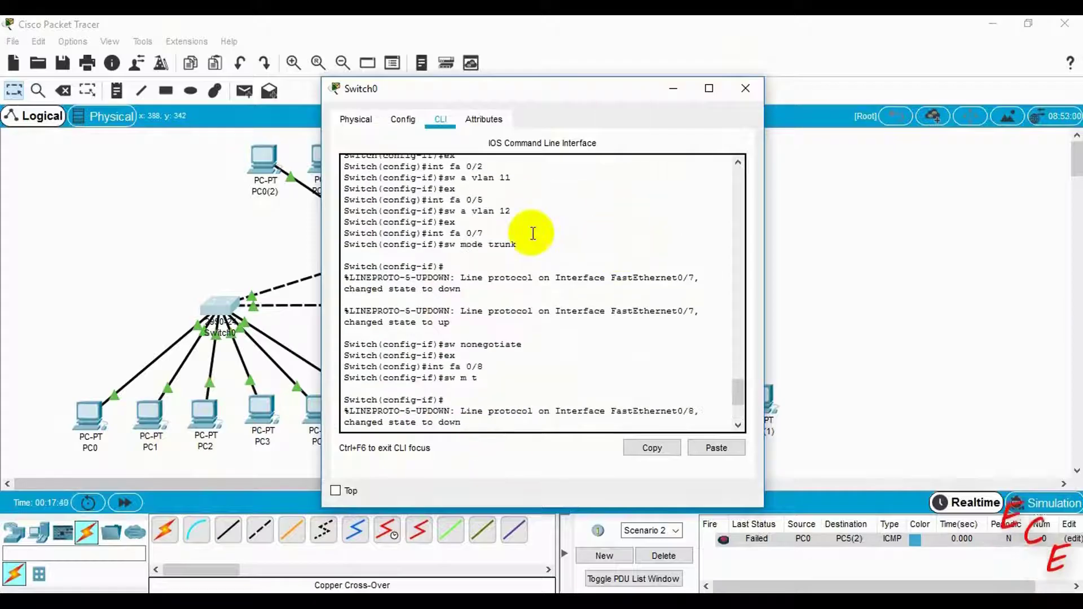
scroll(621, 291, "down", 4)
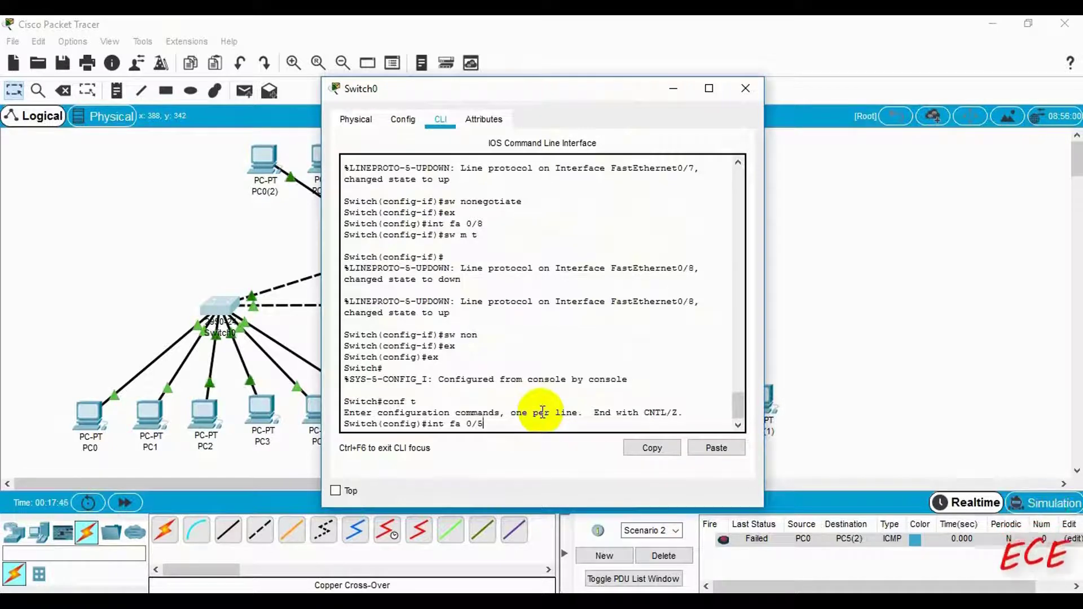
type("5")
key("Return")
type("sw")
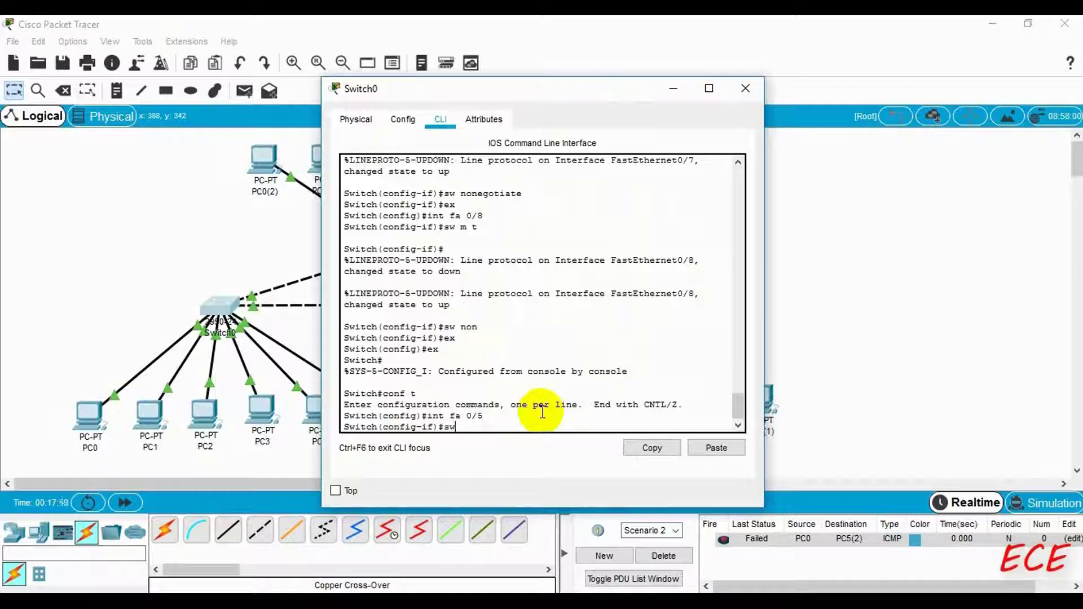
type(" m a")
key("Return")
Step: Assign fa 0/5 to VLAN 11 with sw a vlan 11 and exit the interface configuration
type("s")
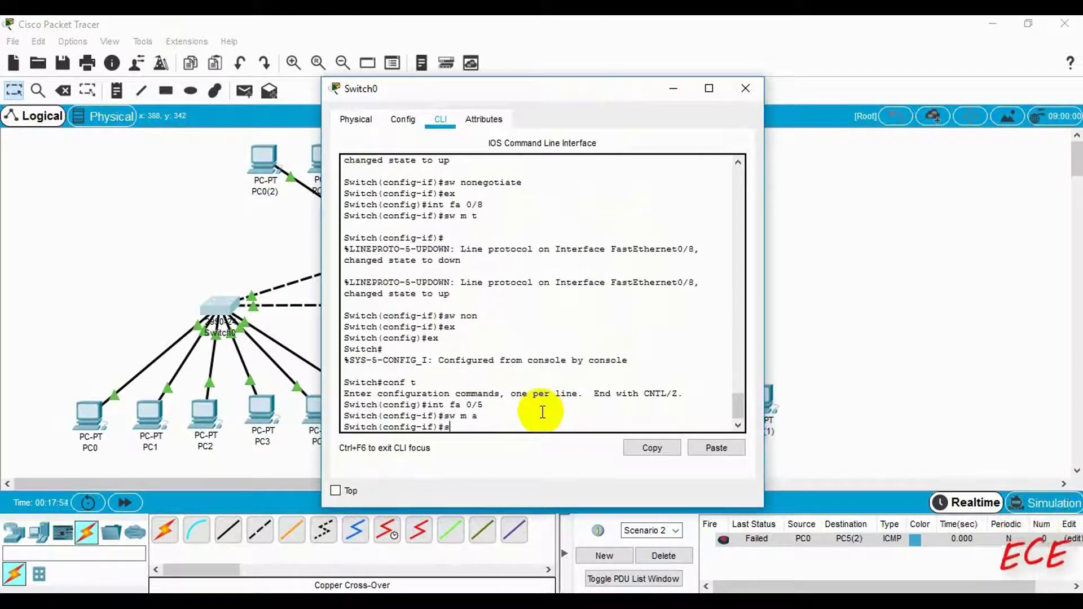
type("w a vlan 1")
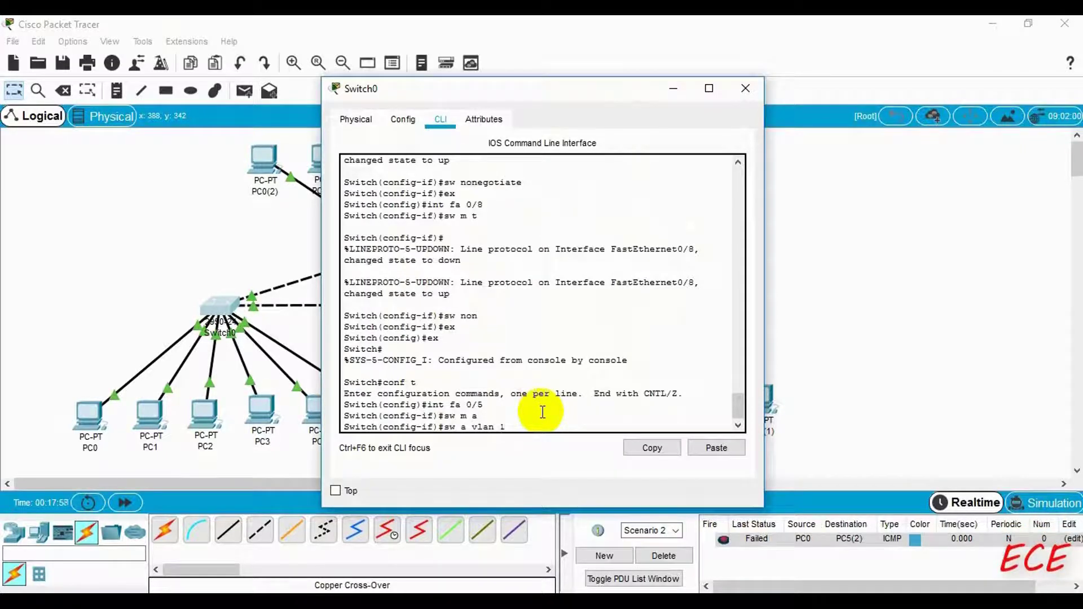
type("1")
key("Return")
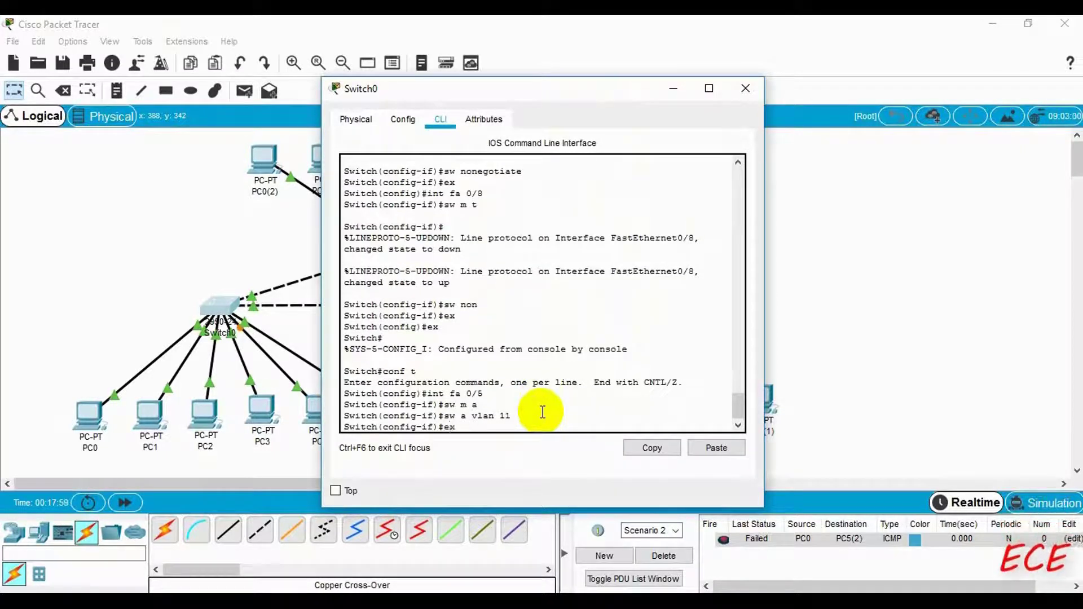
type("ex")
key("Return")
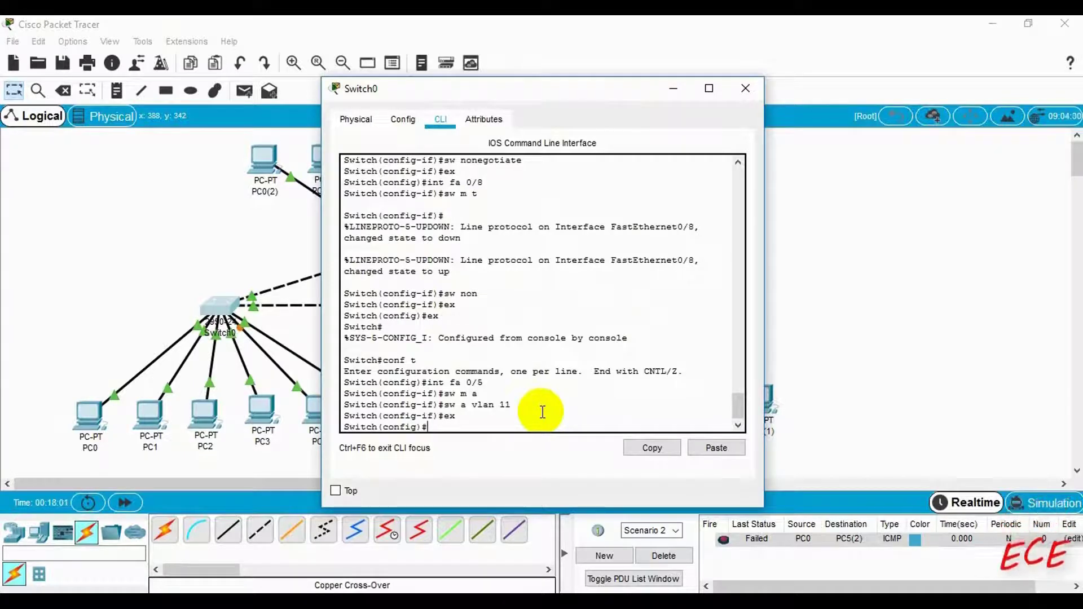
Step: Assign Switch0's interface fa 0/3 to VLAN 12 with sw a vlan 12 and exit the interface configuration
type("int fa 0/3")
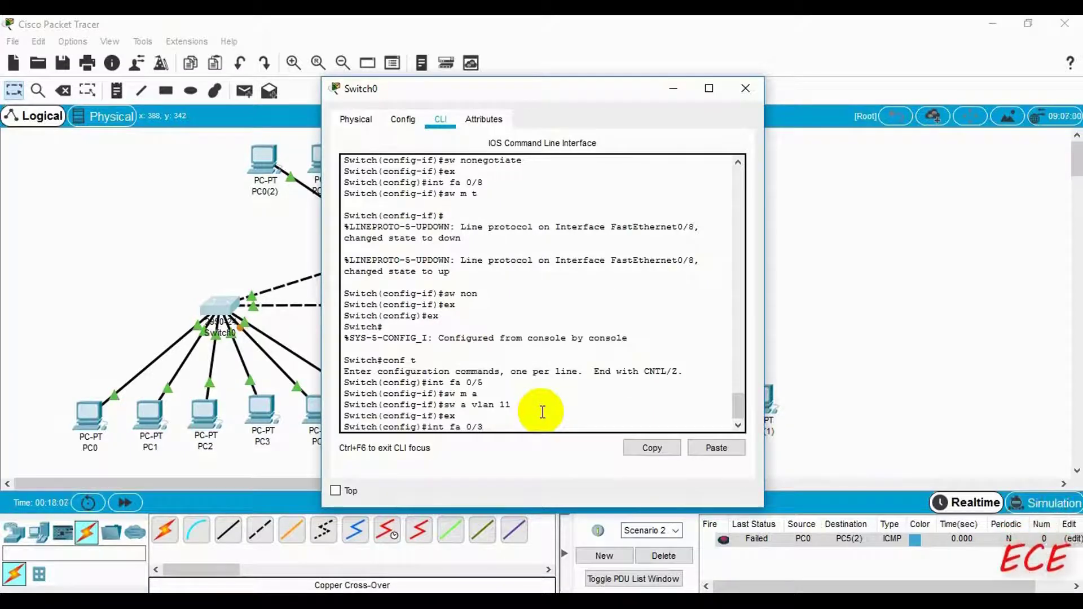
key("Return")
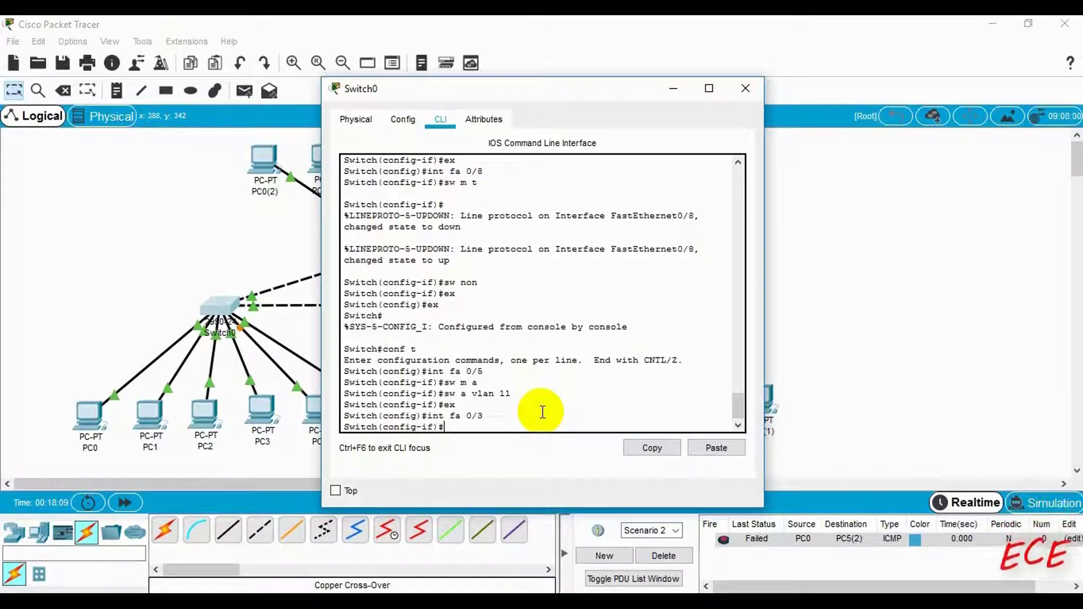
type("sw")
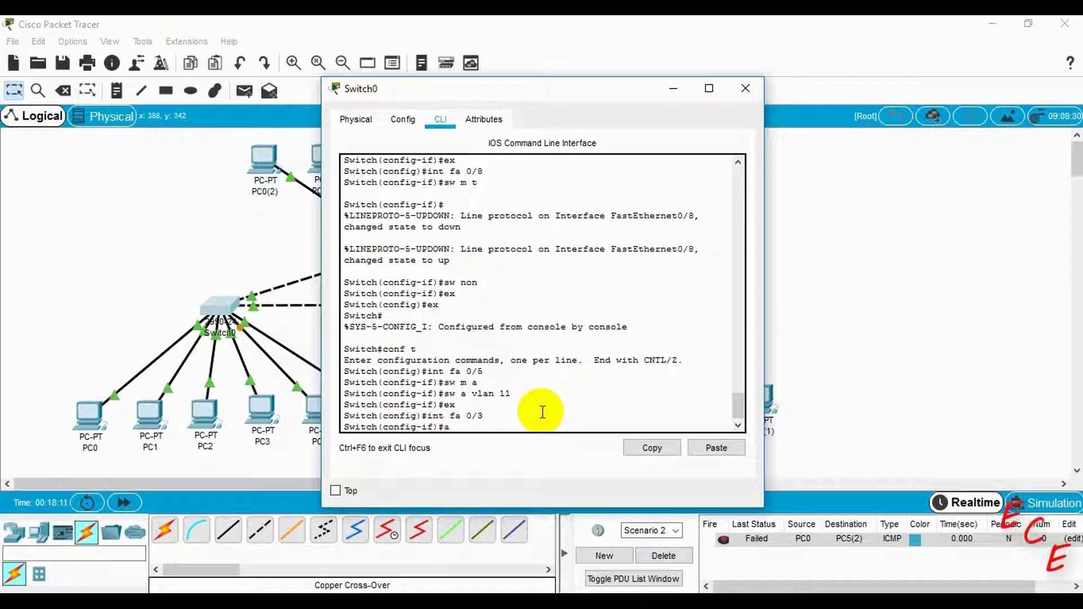
type(" a vlan ")
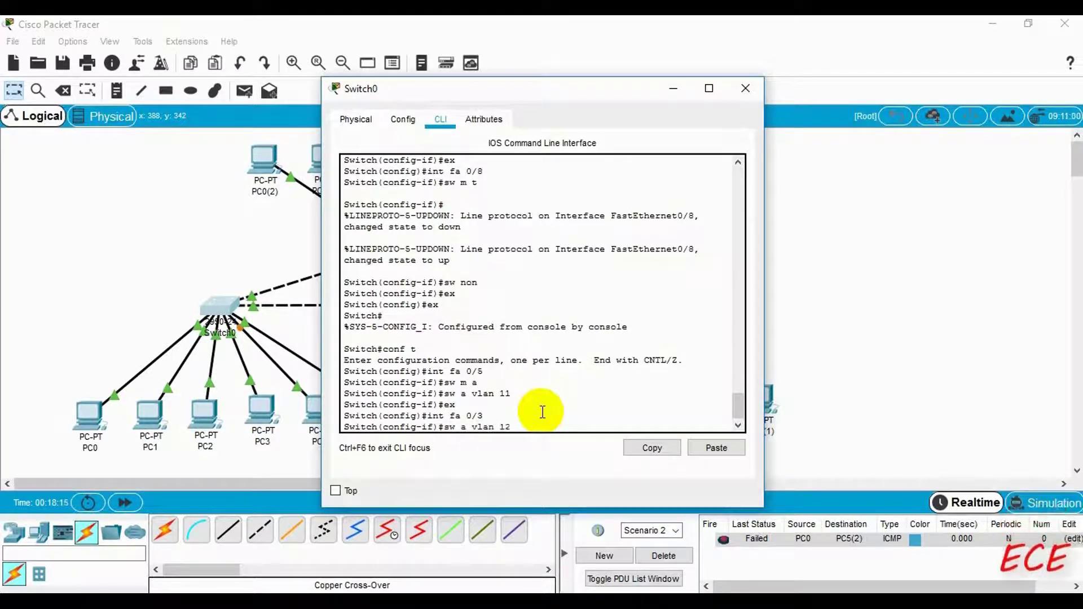
type("12")
key("Return")
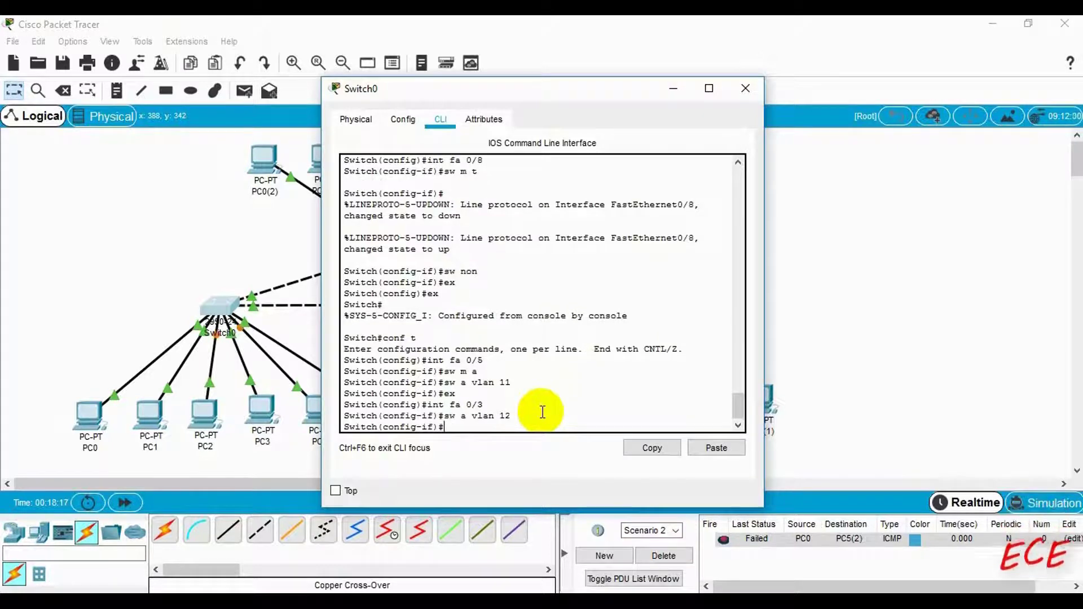
type("ex")
key("Return")
Step: Assign Switch0's interface fa 0/4 to VLAN 12 with sw a vlan 12 and exit to privileged mode
type("int fa")
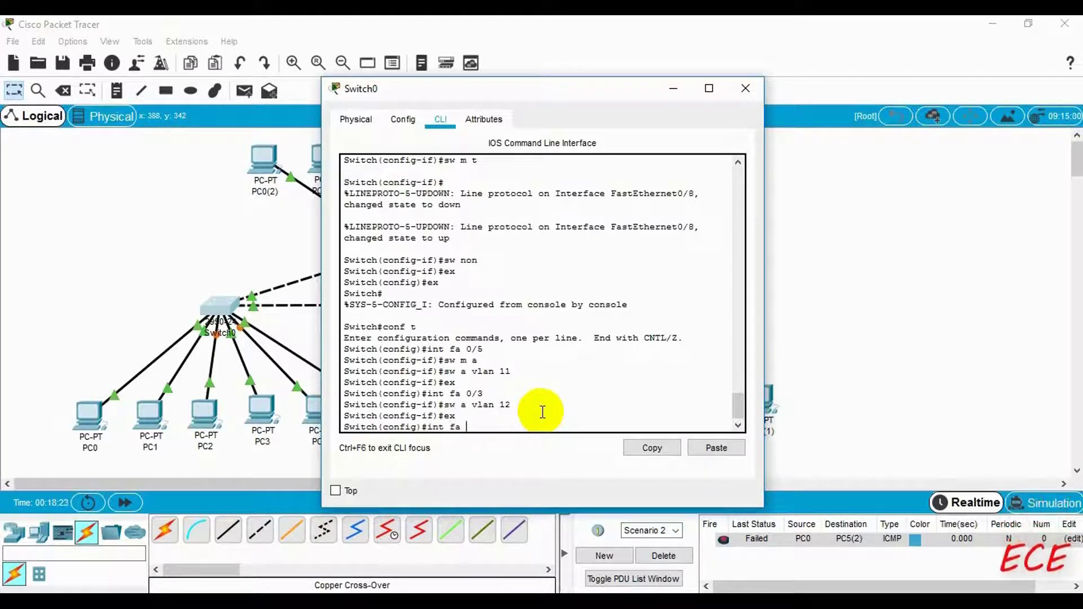
type(" 0/4")
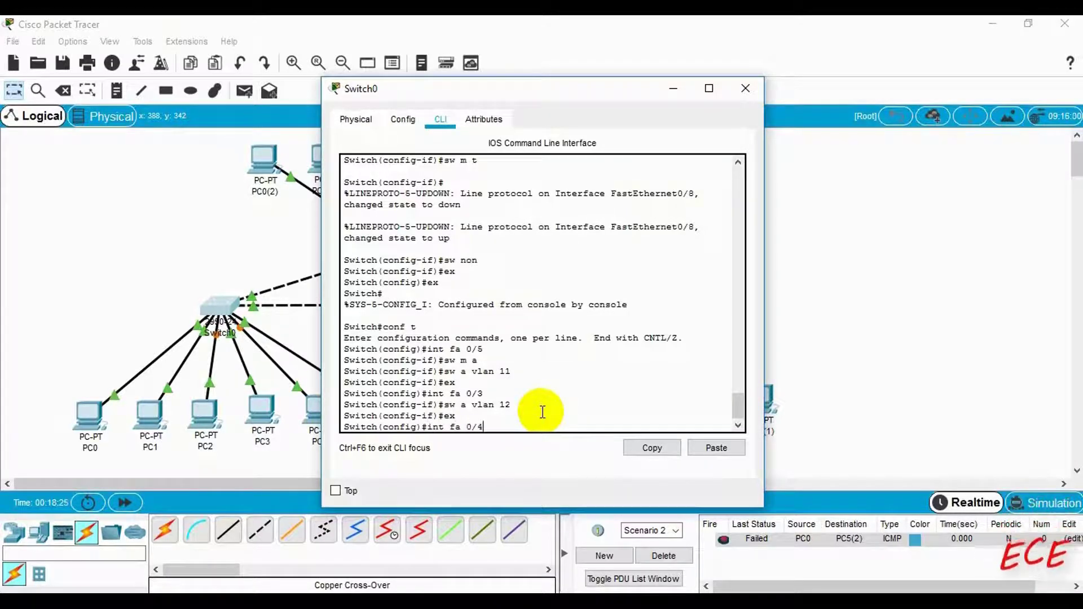
key("Return")
type("sw a vla")
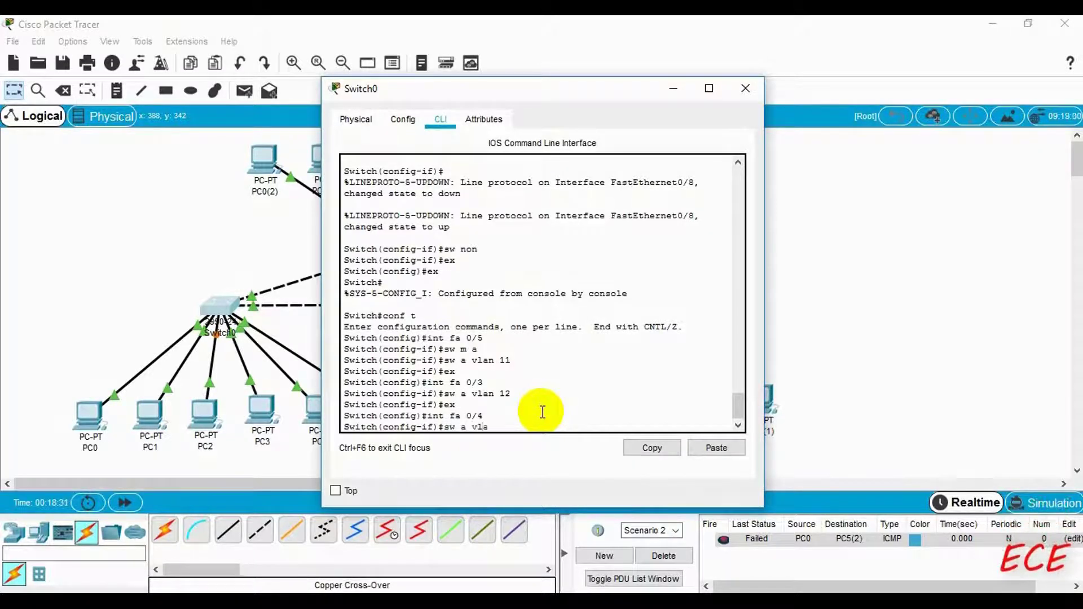
type("n 12")
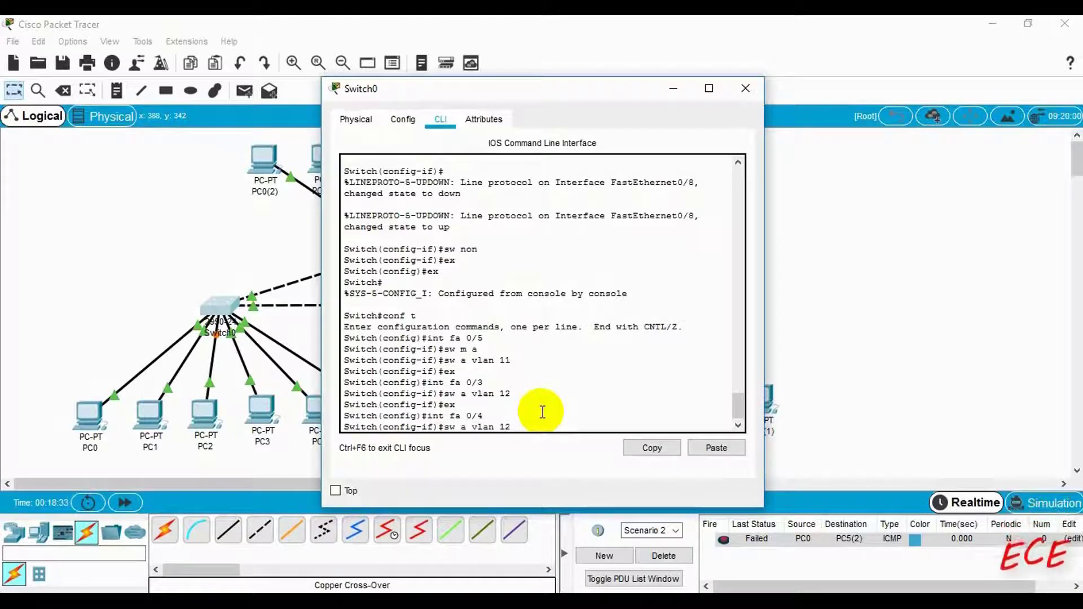
key("Return")
type("ex")
key("Return")
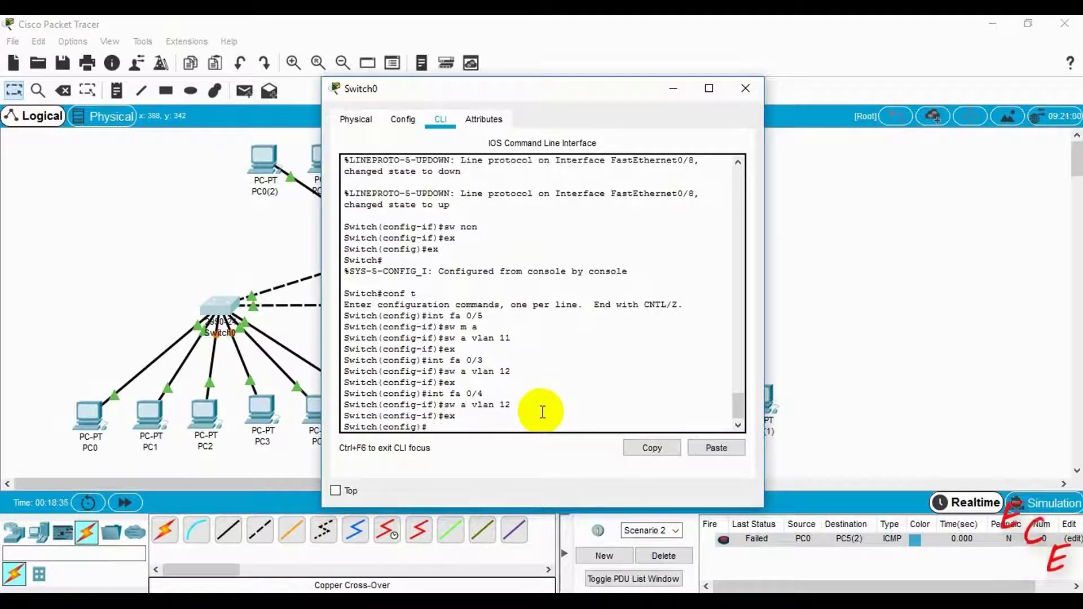
type("ex")
key("Return")
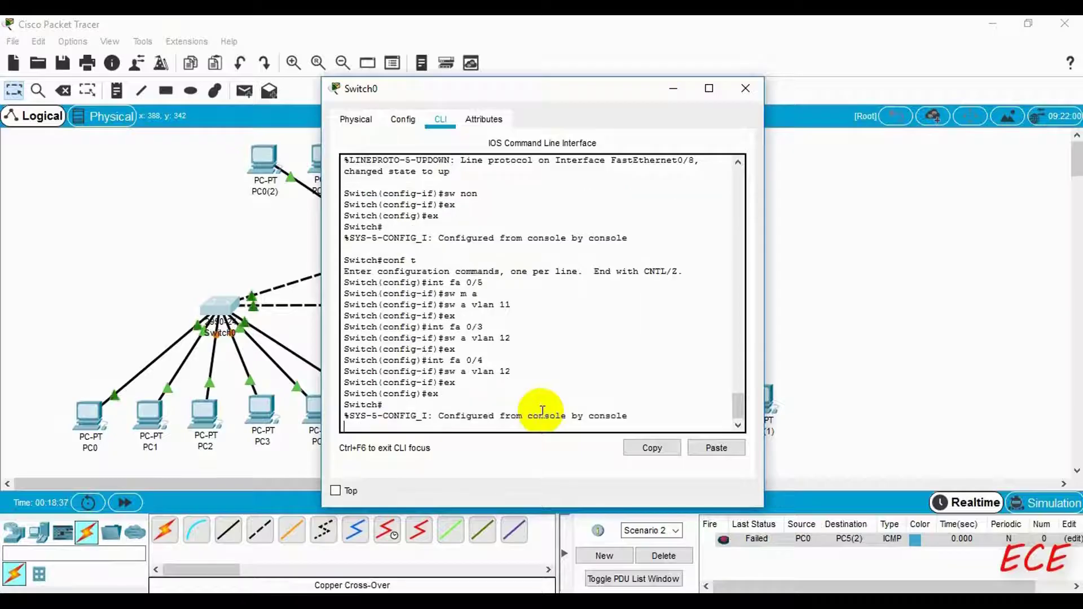
Step: Run show vlan on Switch0, check the ports listed for the default VLAN and VLANs 10 to 12, and close the switch window
key("Return")
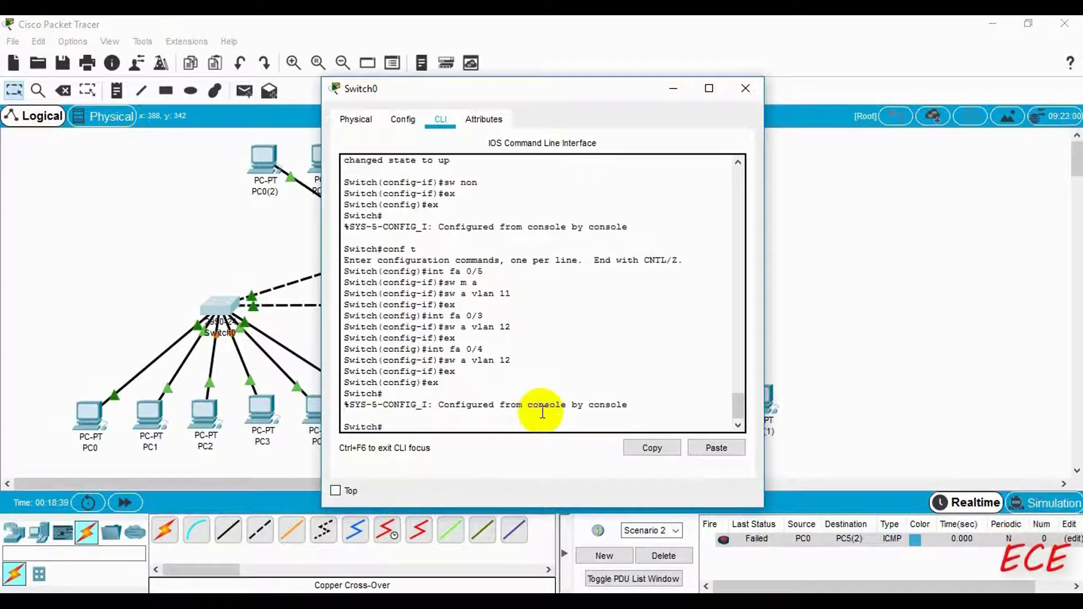
type("show")
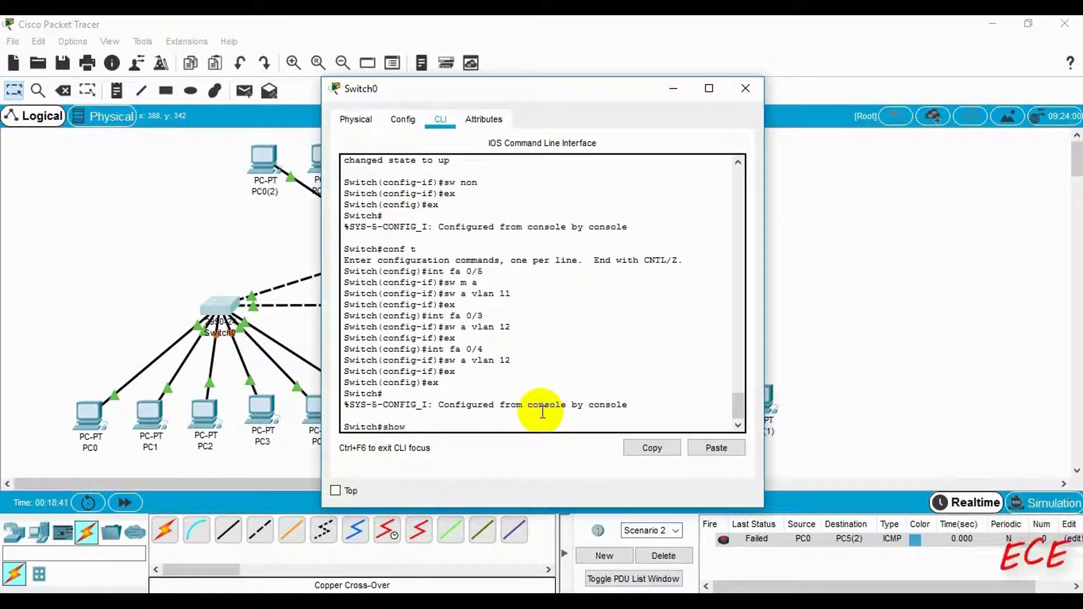
type(" vlan")
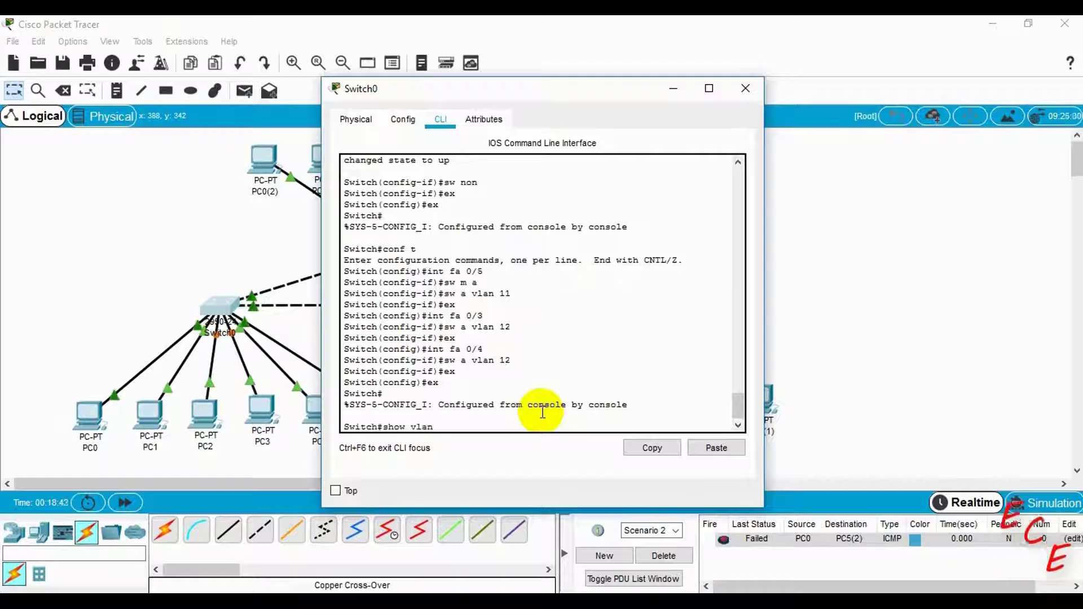
key("Return")
scroll(602, 286, "up", 2)
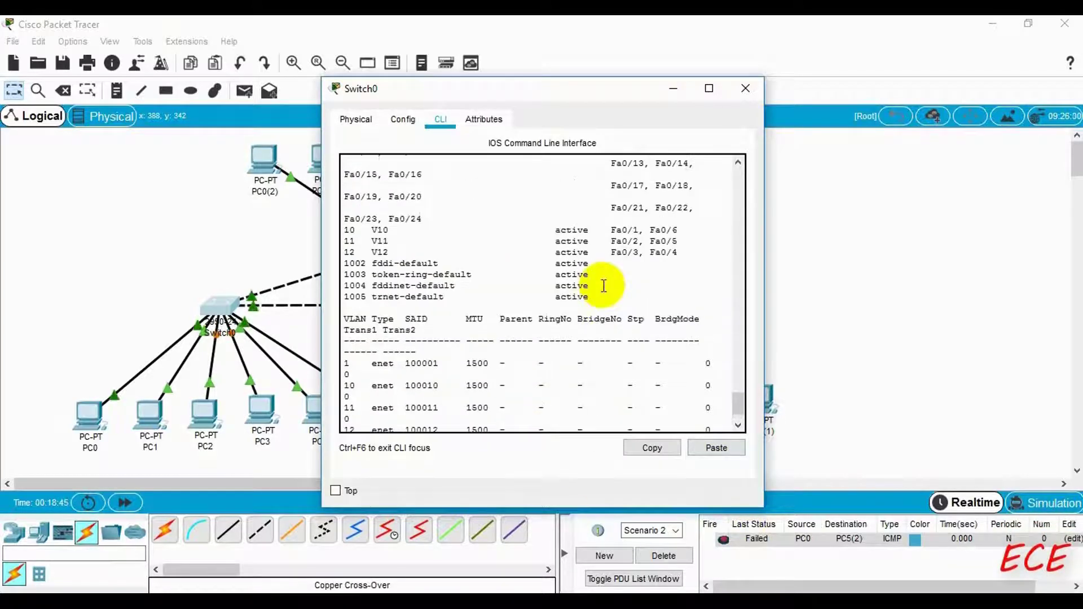
triple_click(380, 229)
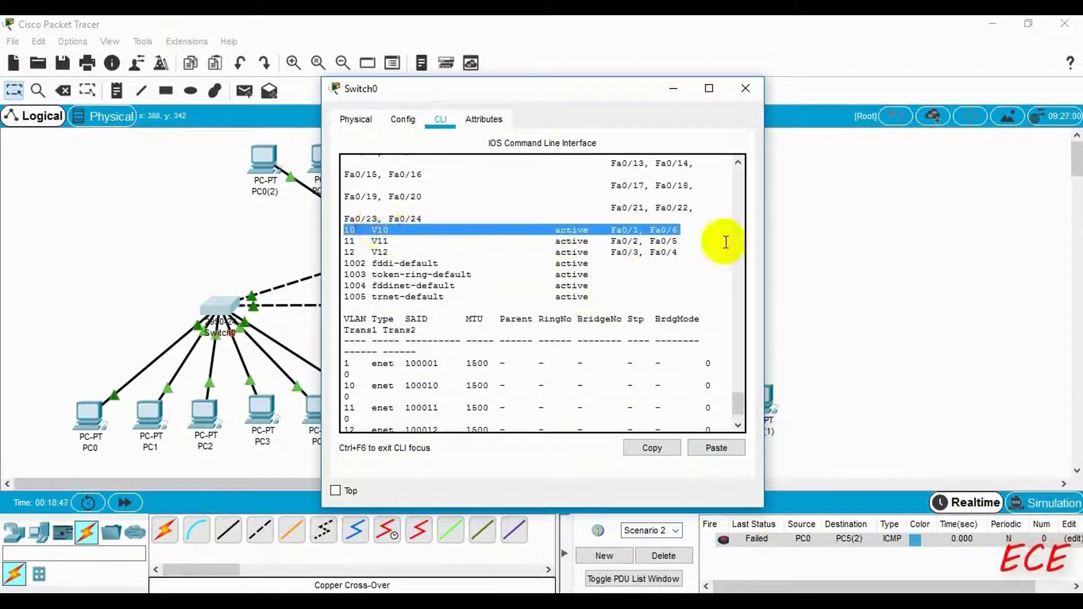
left_click_drag(680, 230, 628, 236)
left_click(683, 230)
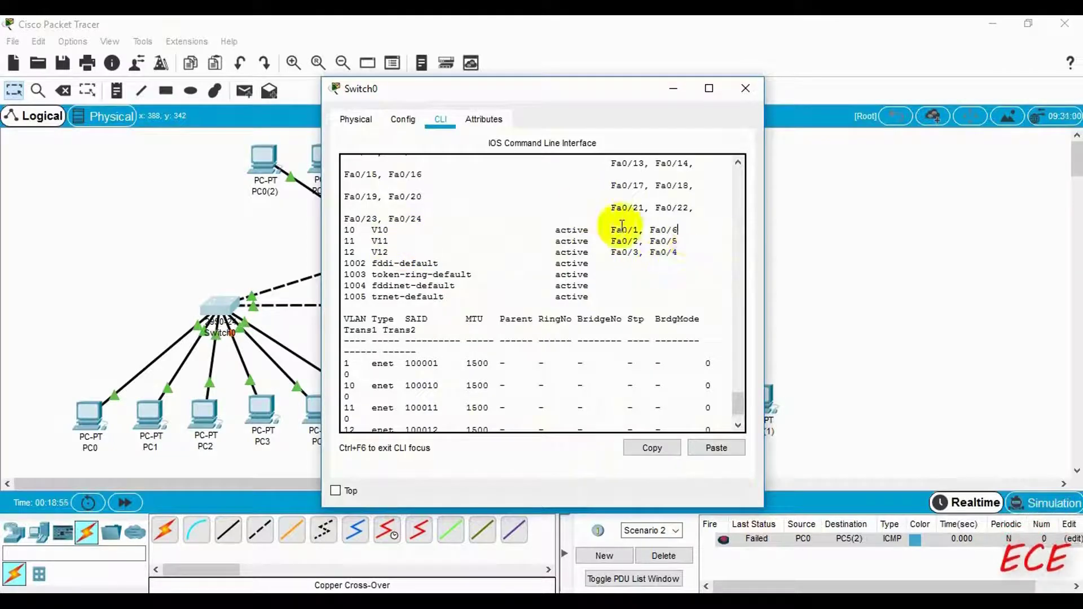
scroll(628, 229, "up", 3)
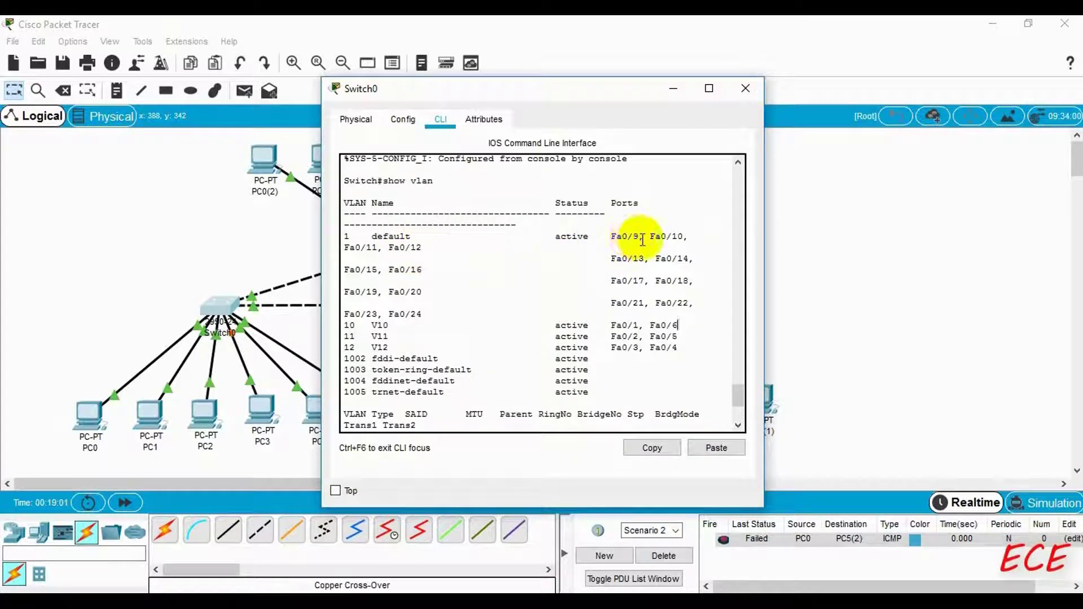
scroll(665, 324, "down", 1)
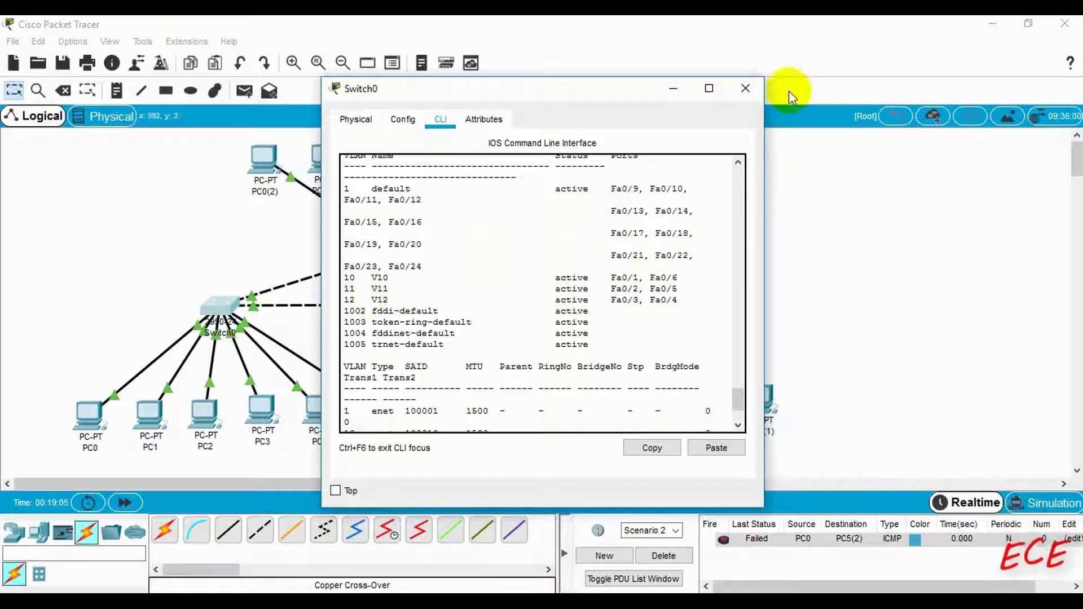
left_click(745, 89)
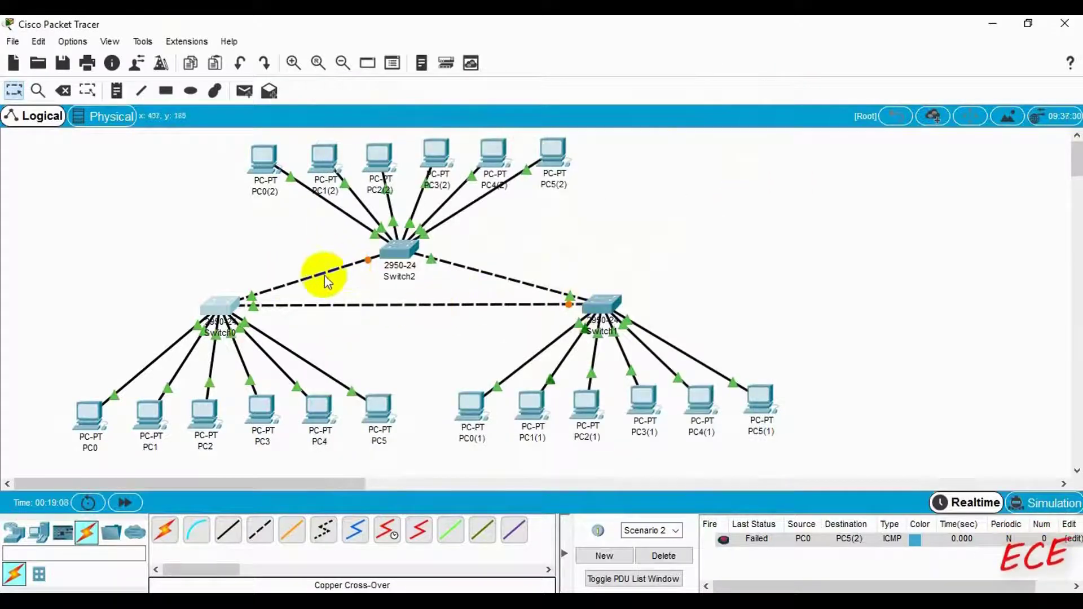
Step: Open Switch1's command line and enter global configuration mode with en and conf t
left_click(602, 306)
left_click(440, 119)
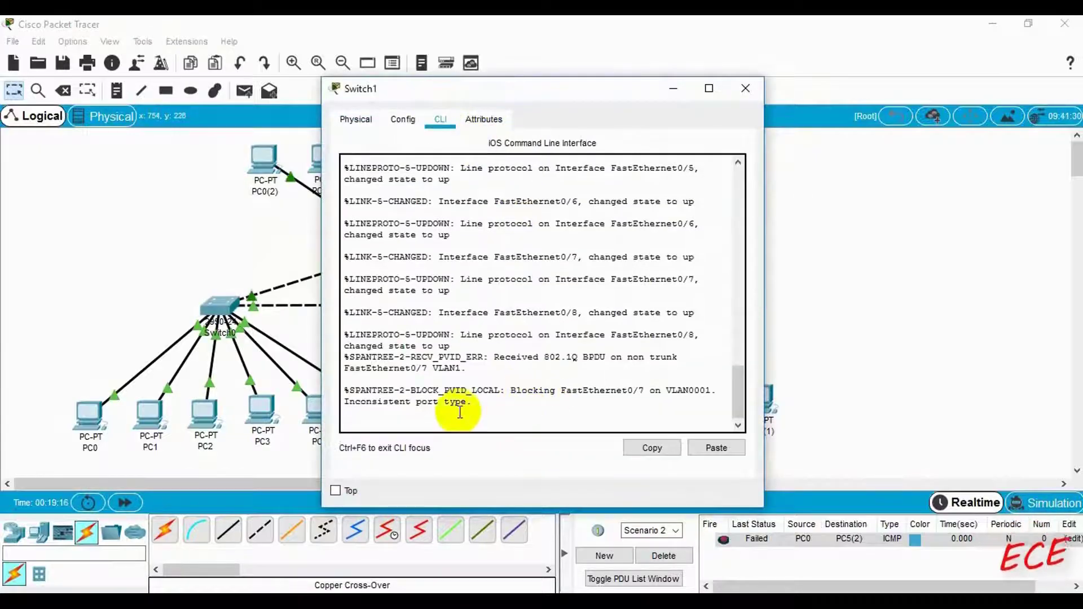
key("Return")
type("en")
key("Return")
type("con")
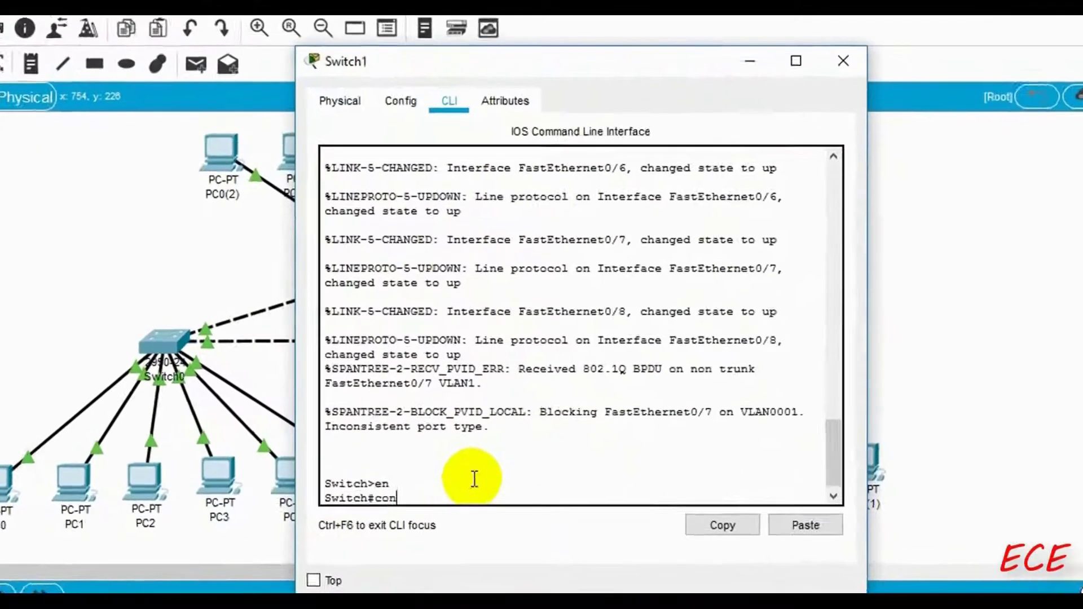
type("f t")
key("Return")
Step: Create VLAN 10 on Switch1 with the name V10 and exit the VLAN configuration
type("ig)#v")
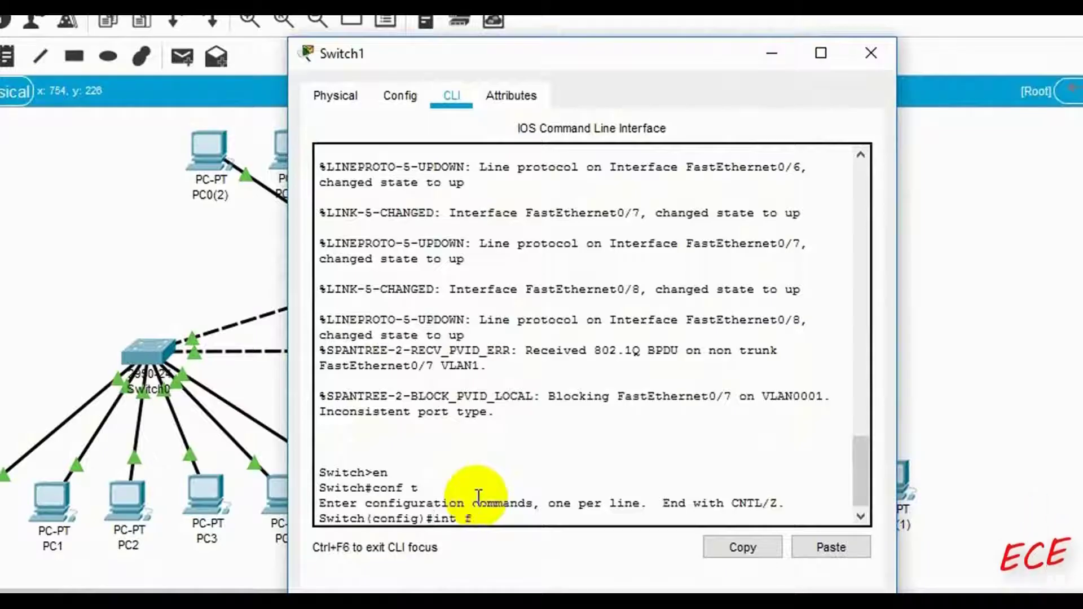
type("lan 10")
key("Return")
type("name V10")
key("Return")
type("ex")
key("Return")
Step: Create VLAN 11 on Switch1 with the name V11 and exit the VLAN configuration
type("vlan 11")
key("Return")
type("name V11")
key("Return")
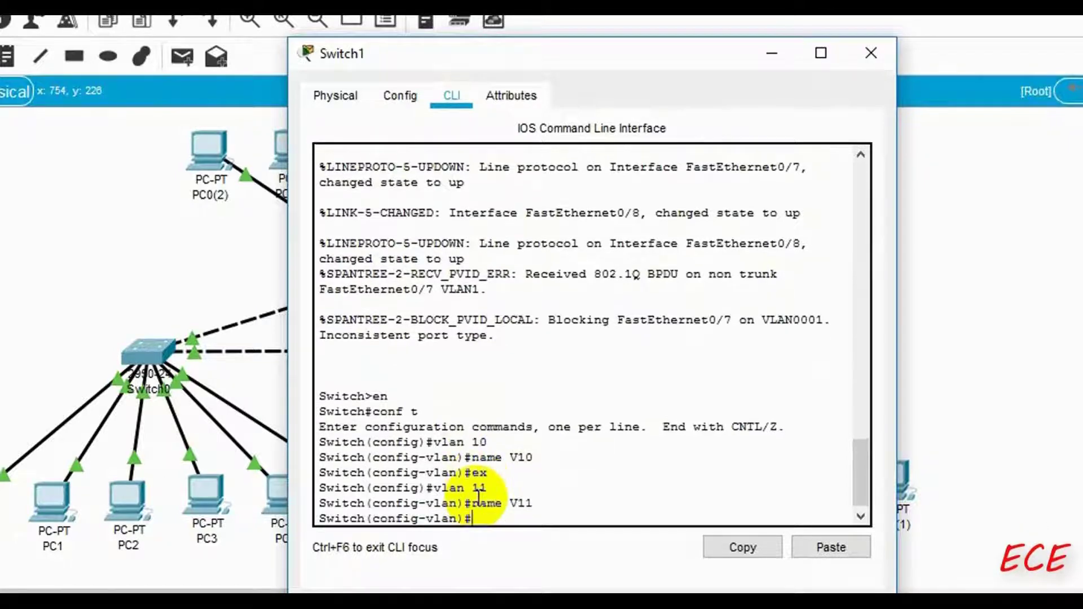
type("ex")
key("Return")
Step: Create VLAN 12 on Switch1 with the name V12 and exit the VLAN configuration
type("vlan 12")
key("Return")
type("name V12")
key("Return")
type("ex")
key("Return")
Step: Try to put Switch1's interface fa 0/0 into access mode with sw m a
type("int f")
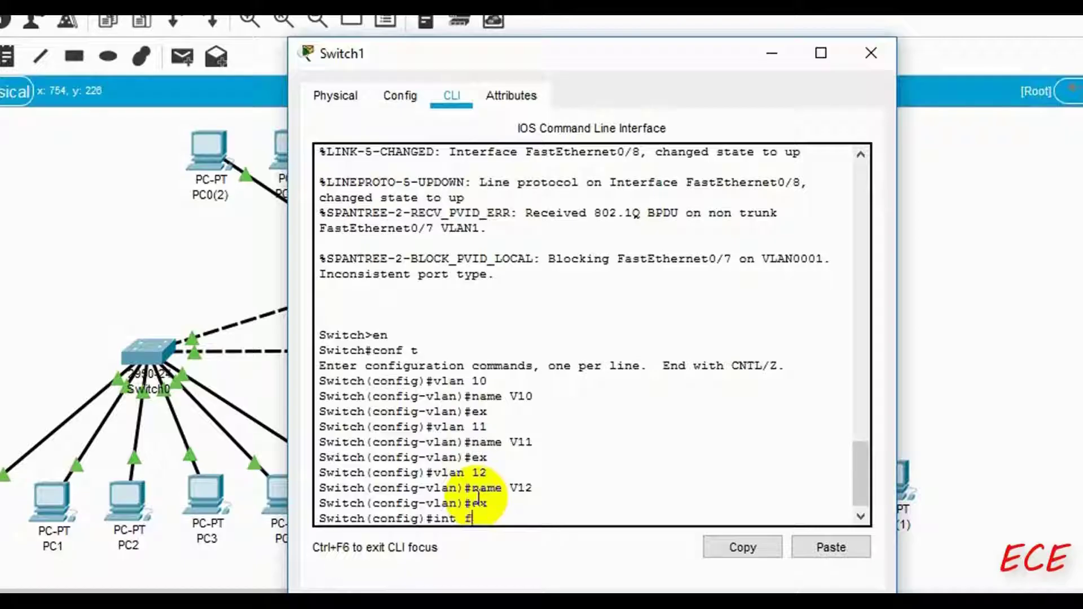
type("a 0/0")
key("Return")
type("sw m a")
key("Return")
Step: Set Switch1's interface fa 0/1 to access mode with sw m a and assign it to VLAN 10 with sw a vlan 10
type("int fa 0/1")
key("Return")
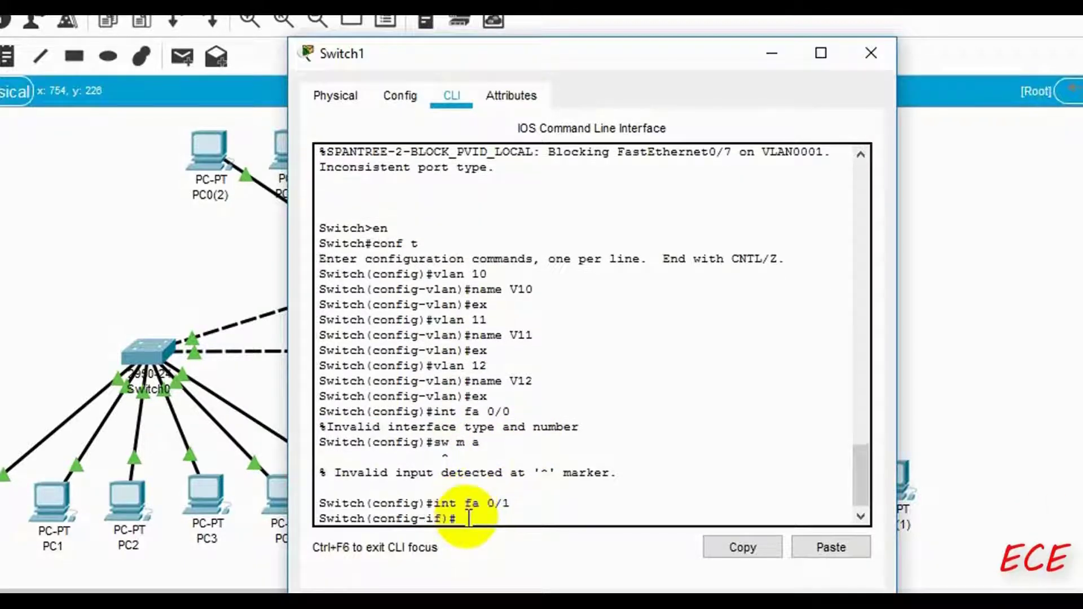
type("sw m a")
key("Return")
type("sw a vlan 10")
key("Return")
Step: Assign Switch1's interface fa 0/6 to VLAN 10 with sw a vlan 10 and exit the interface configuration
type("int fa 0/6")
key("Return")
type("sw a vlan ")
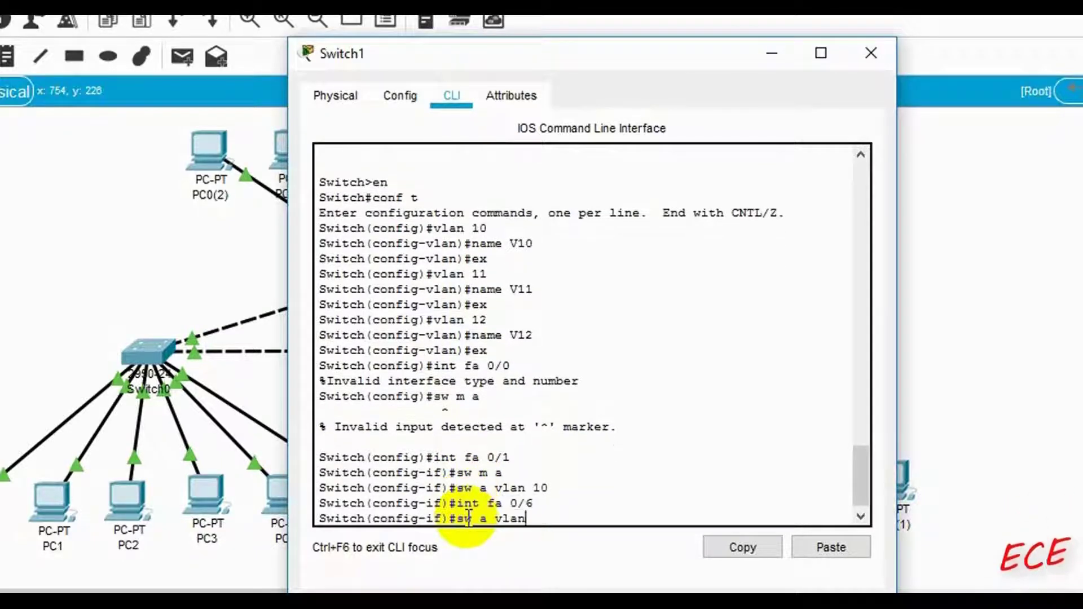
type("10")
key("Return")
type("ex")
key("Return")
Step: Assign Switch1's interfaces fa 0/2 and fa 0/5 to VLAN 11 with sw a vlan 11
type("int fa 0/2")
key("Return")
type("sw a vlan 11")
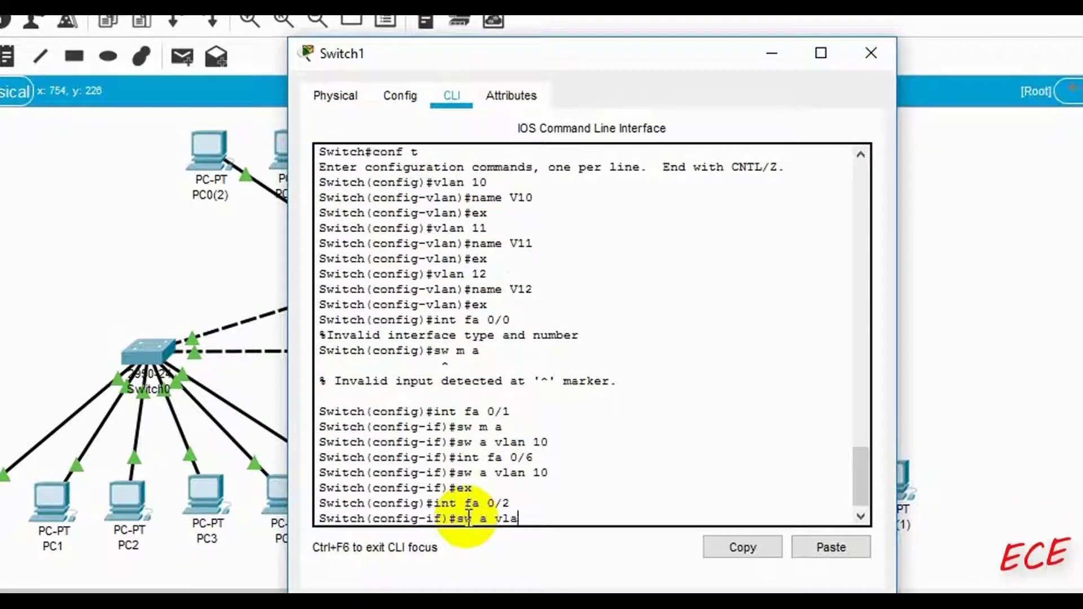
key("Return")
type("itch(config-if)#int fa 0/")
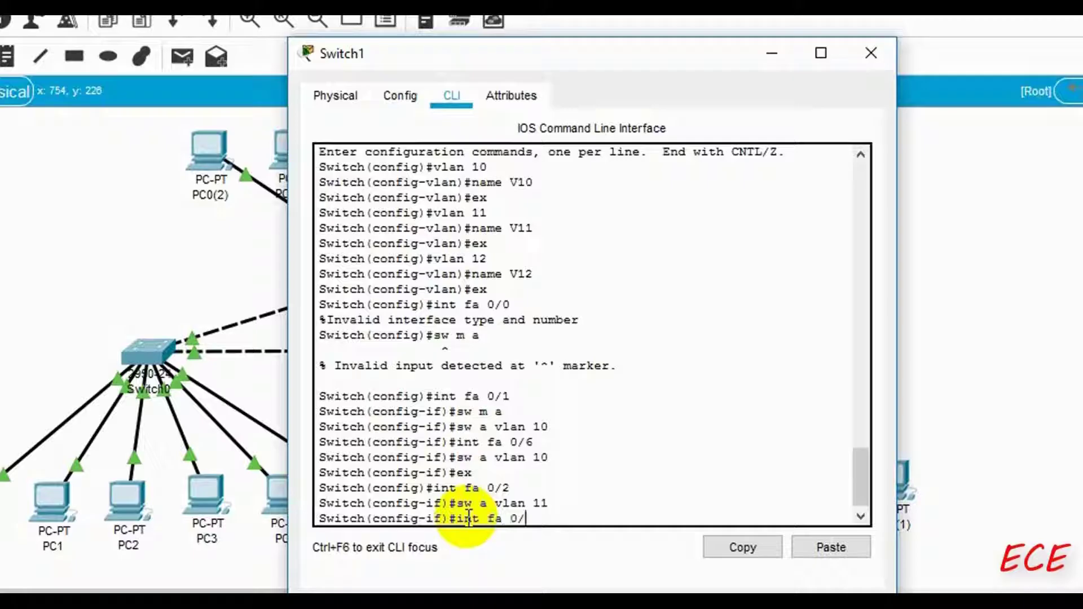
key("Return")
type("sw a vlan 11")
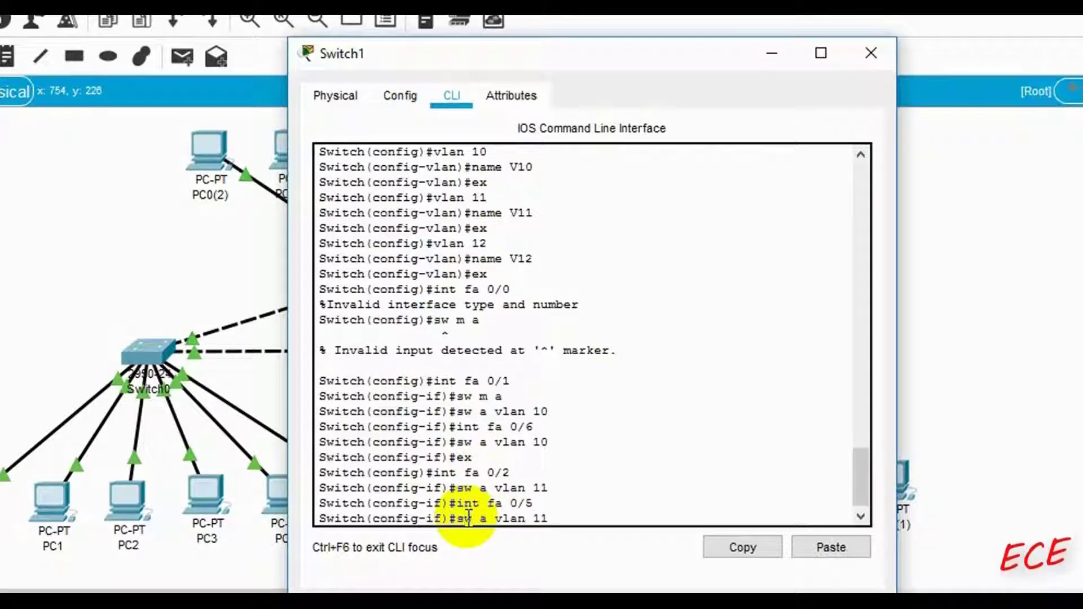
key("Return")
Step: Assign Switch1's interfaces fa 0/3 and fa 0/4 to VLAN 12 with sw a vlan 12 and exit the interface configuration
type("int fa 0/3")
key("Return")
type("sw a vlan 12")
key("Return")
type("int fa ")
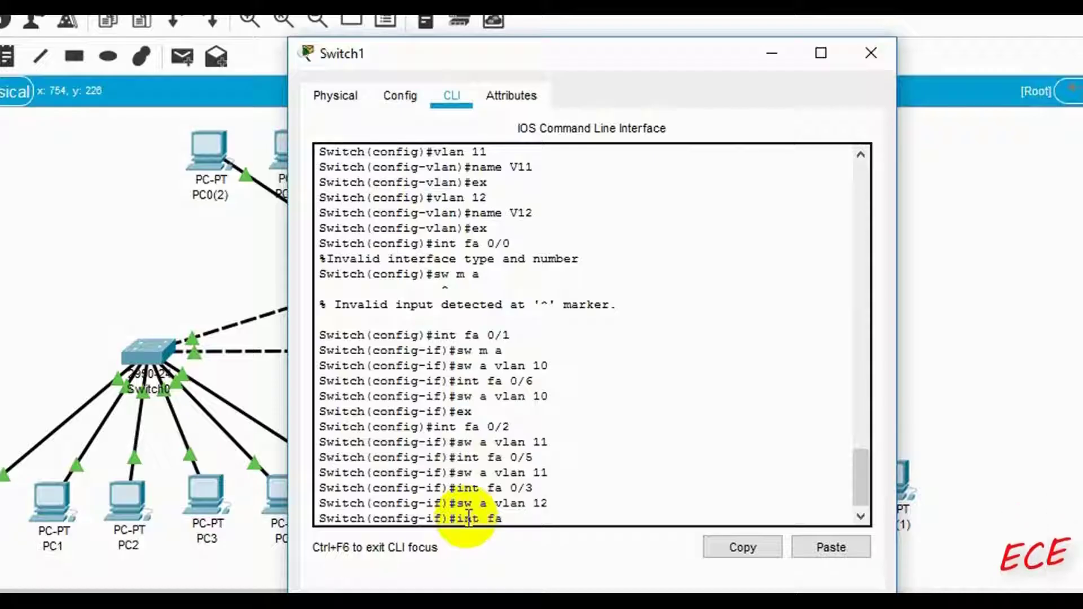
type("0/4")
key("Return")
type("sw a vlan 12")
key("Return")
type("ex")
key("Return")
key("BackSpace")
key("BackSpace")
Step: Make Switch1's interface fa 0/7 a trunk with sw m t, apply sw non, and exit the interface configuration
type("int fa 0/7")
key("Return")
type("sw m t")
key("Return")
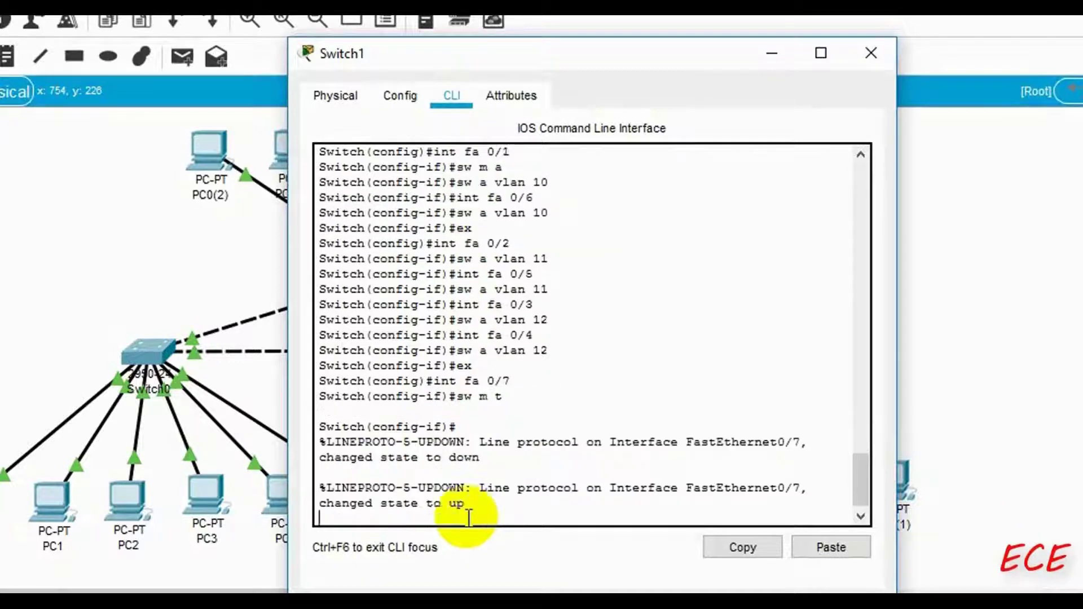
type("sw non")
key("Return")
type("ex")
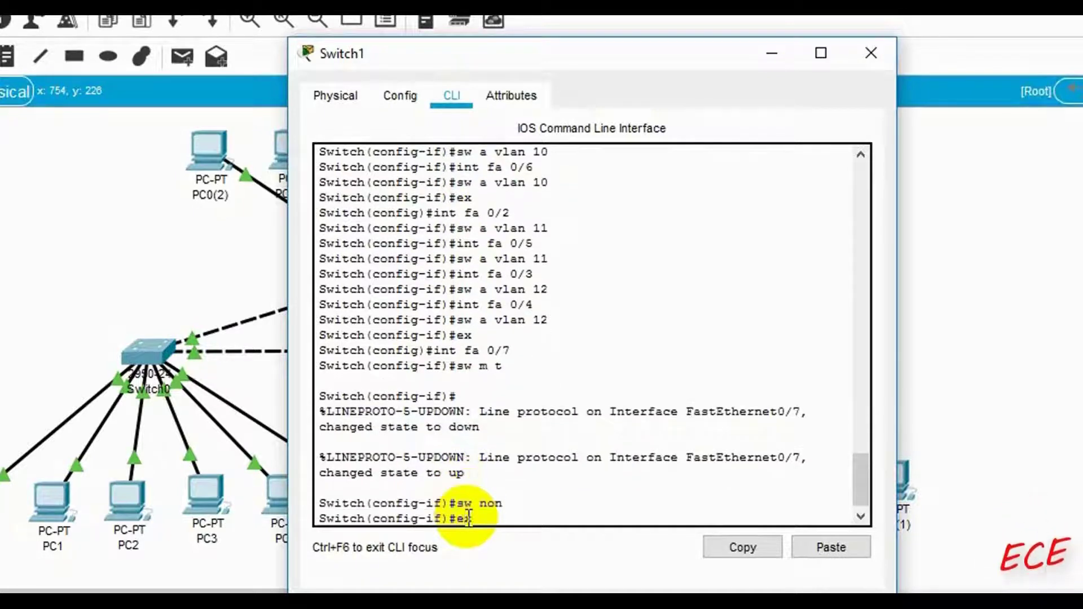
key("Return")
Step: Make Switch1's interface fa 0/8 a trunk with sw m t, apply sw non, and exit the interface configuration
type("ex")
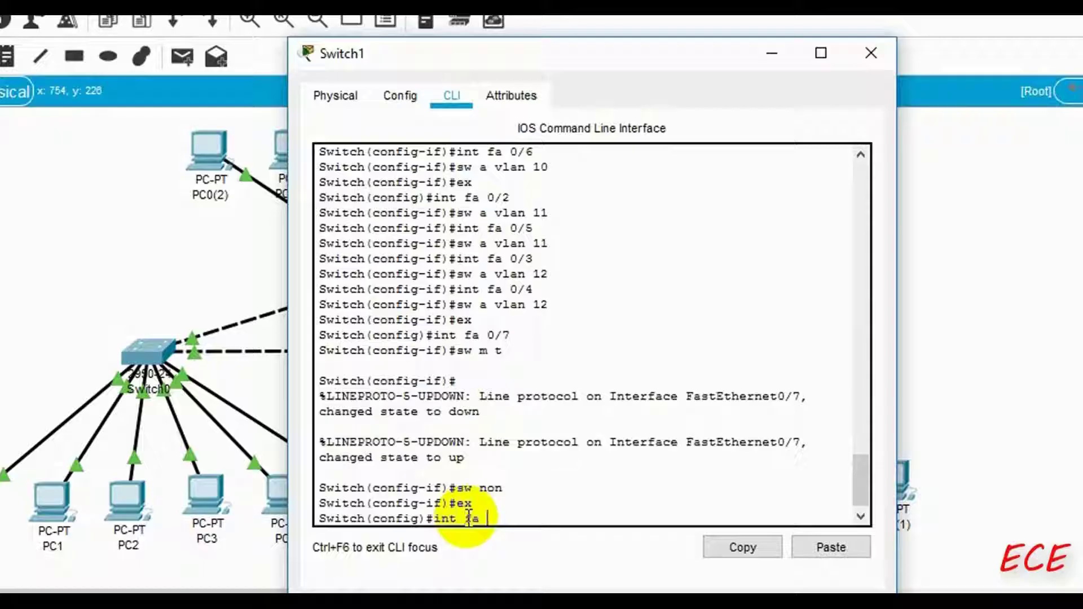
key("Return")
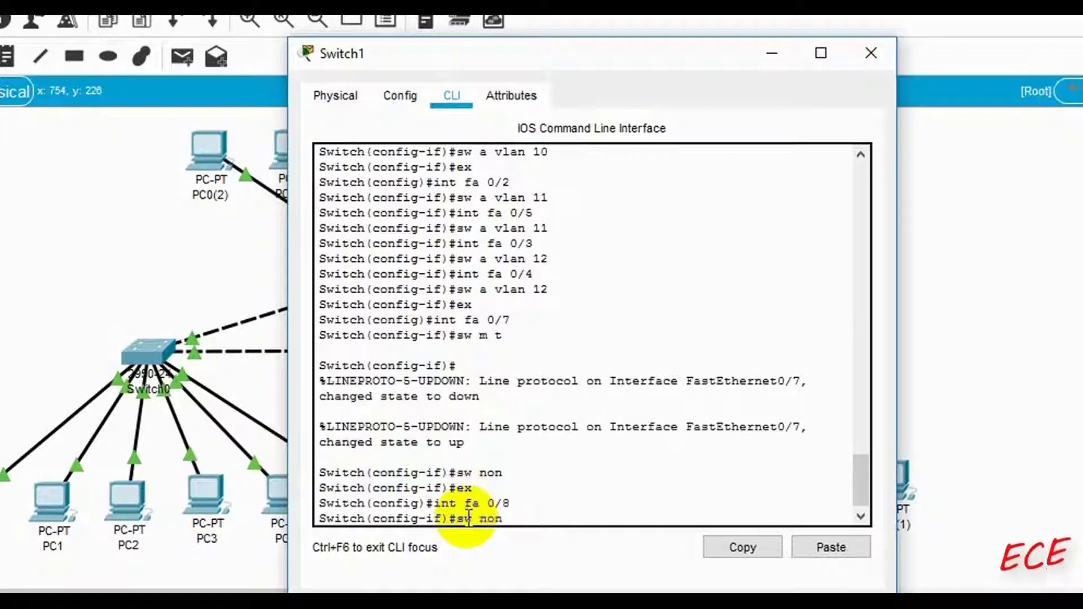
type("t")
key("Return")
type("sw non")
key("Return")
type("ex")
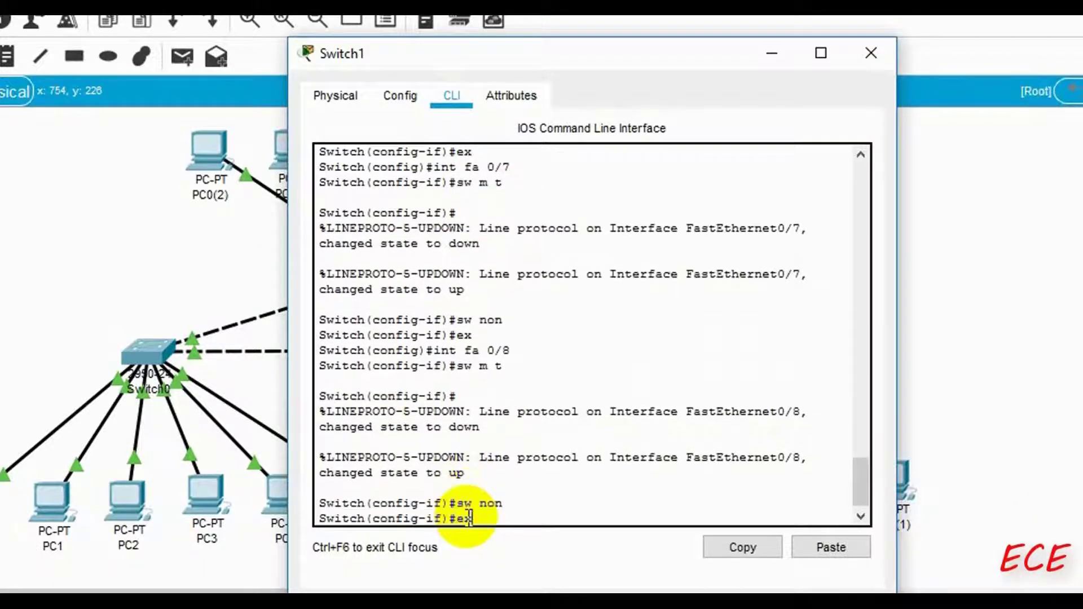
key("Return")
Step: Exit to privileged mode on Switch1, check the VLAN port assignments with show vlan, and close the switch window
type("ex")
key("Return")
key("Return")
type("show vlan")
key("Return")
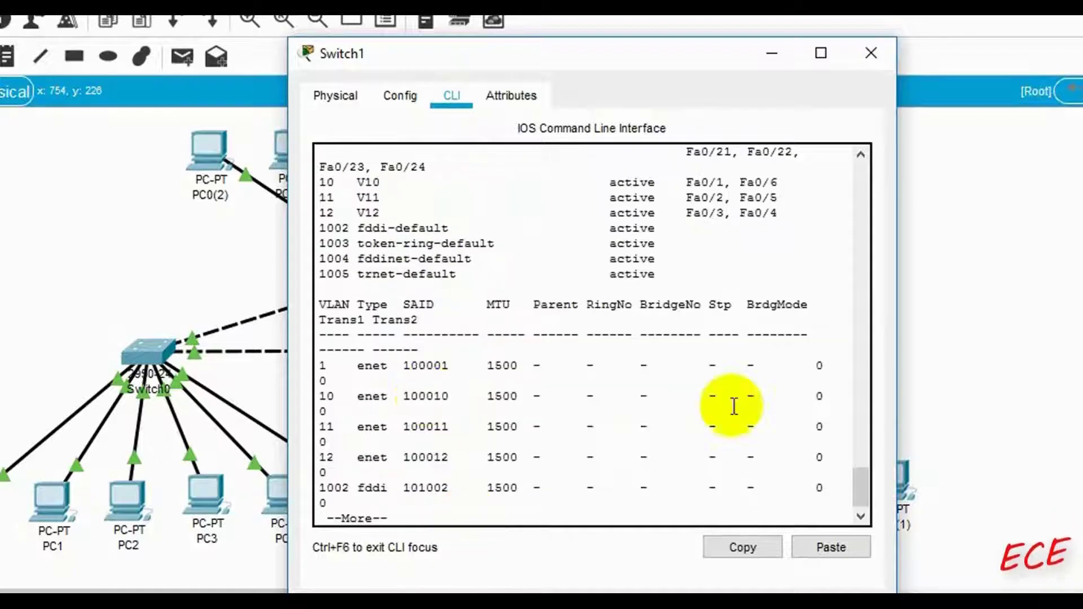
scroll(807, 282, "up", 5)
left_click(871, 53)
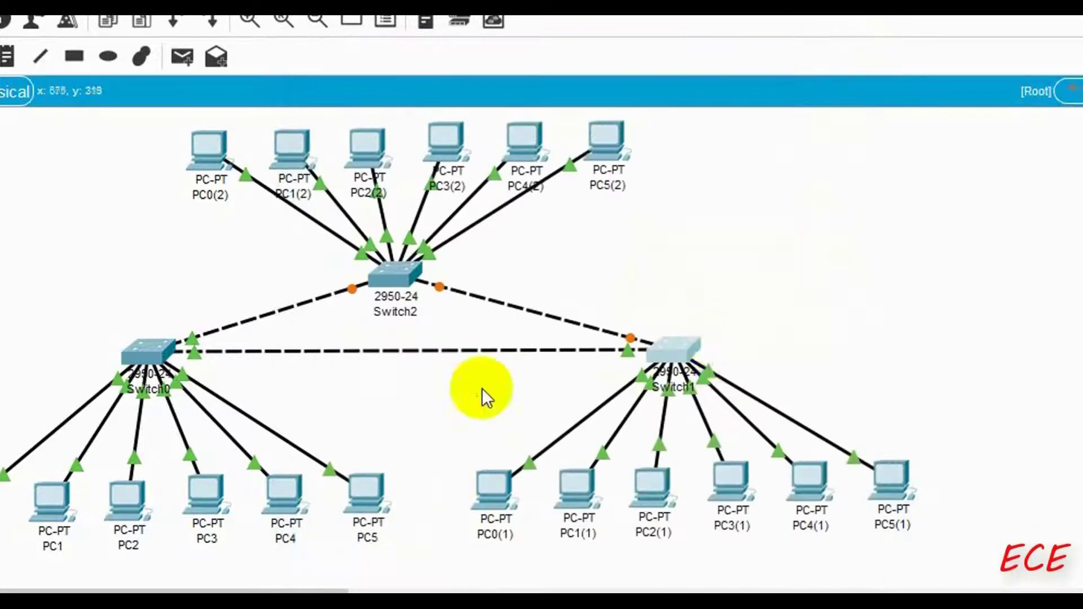
Step: Open Switch2's command line and enter global configuration mode with en and conf t
left_click(400, 275)
left_click(400, 95)
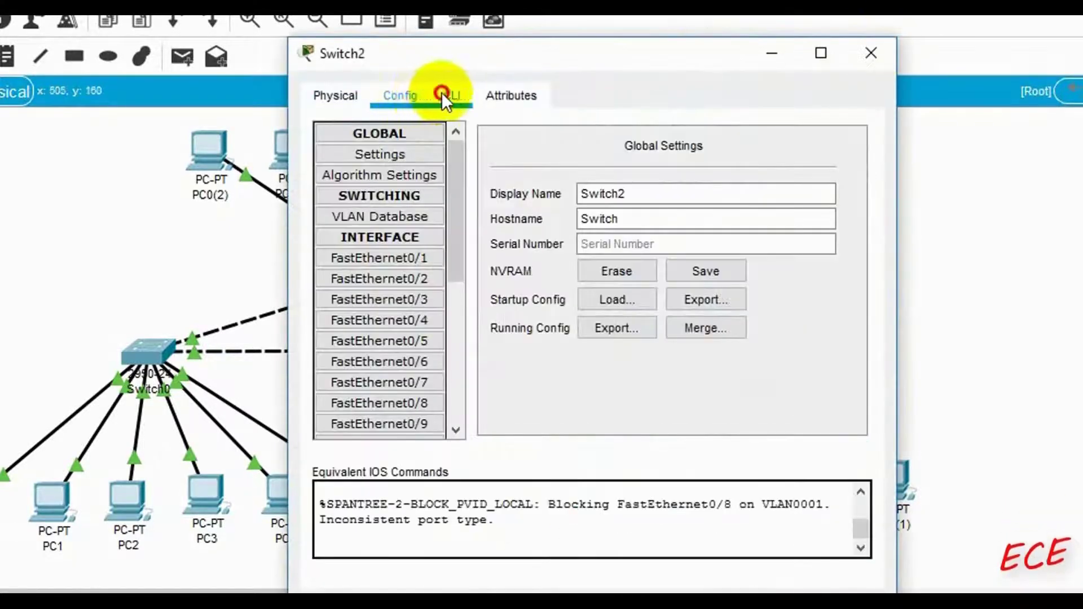
left_click(452, 95)
type("en")
key("Return")
type("con")
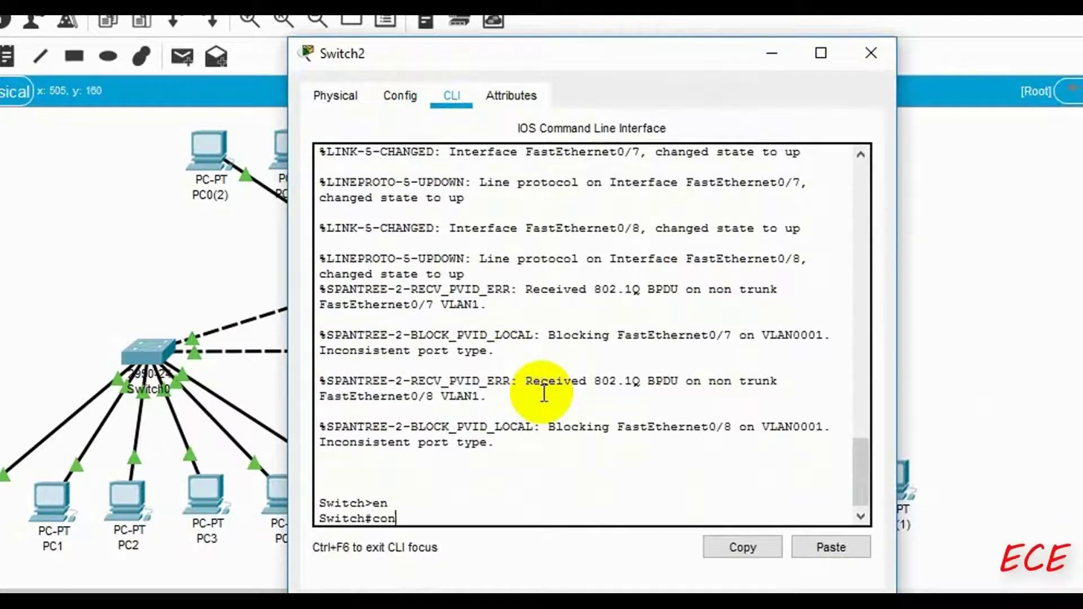
type("f t")
key("Return")
Step: Create VLAN 10 on Switch2 with the name V10 and exit the VLAN configuration
type("vlan")
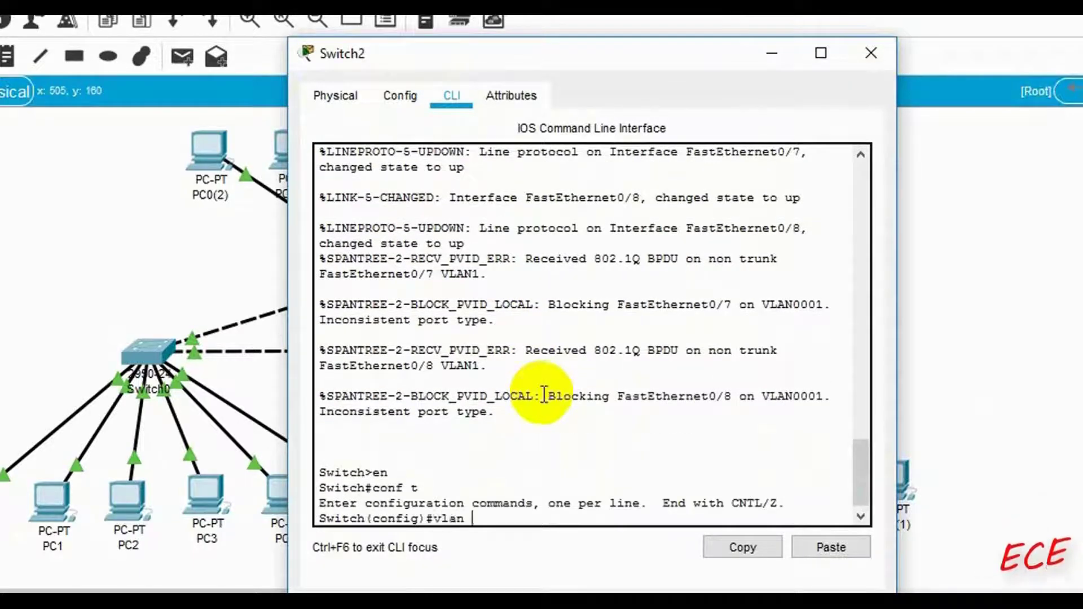
type(" 10")
key("Return")
type("name V10")
key("Return")
type("ex")
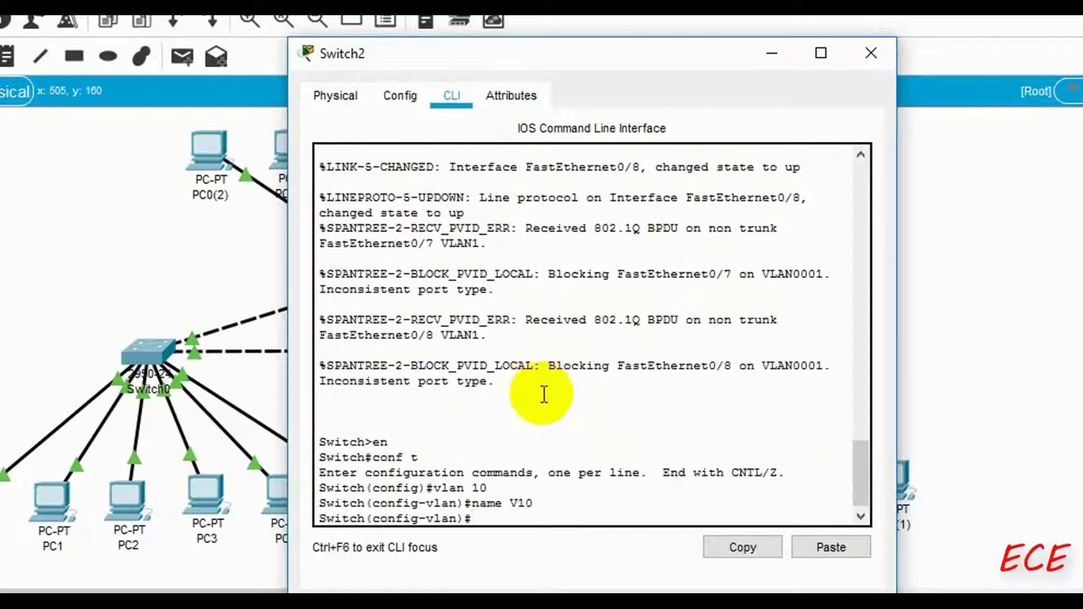
key("Return")
Step: Create VLAN 11 on Switch2 with the name V11 and exit the VLAN configuration
type("vlan 11")
key("Return")
type("name V11")
key("Return")
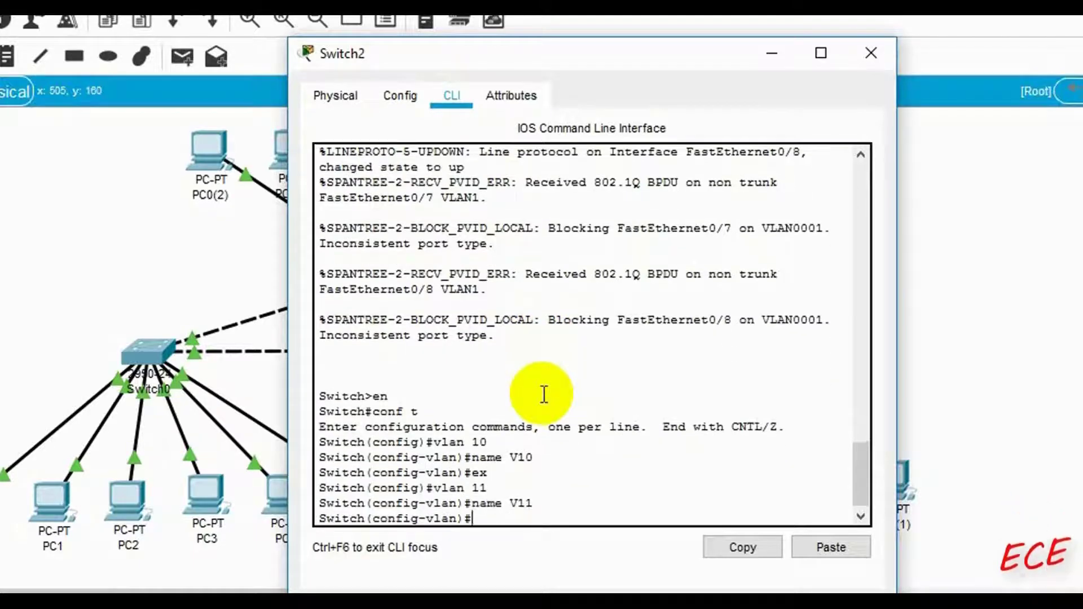
type("ex")
key("Return")
Step: Create VLAN 12 on Switch2 with the name V12 and exit the VLAN configuration
type("vlan 12")
key("Return")
type("name V12")
key("Return")
type("ex")
key("Return")
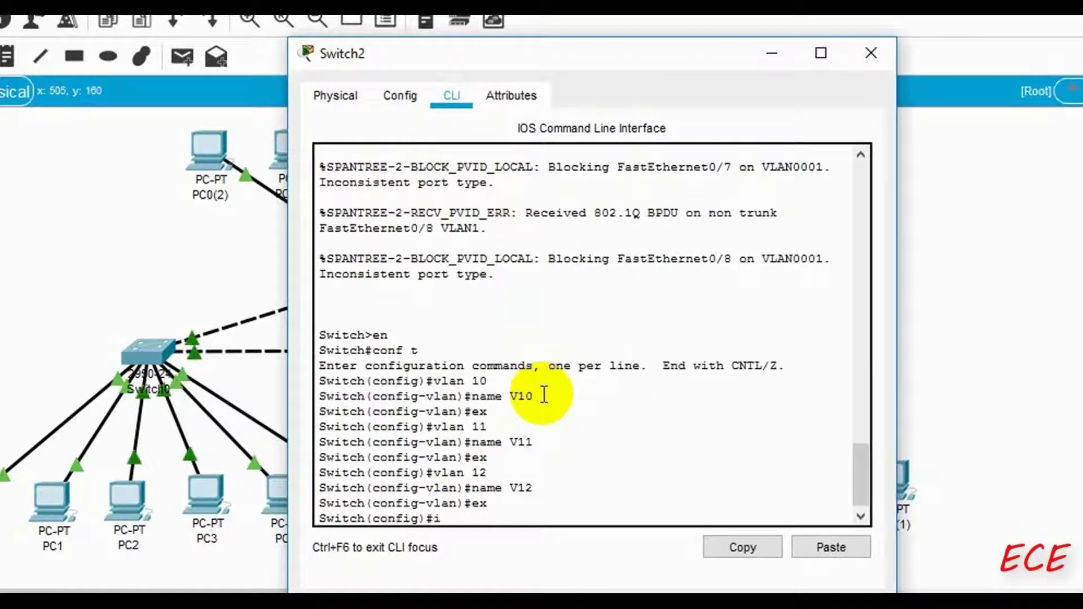
Step: Set Switch2's interface fa 0/1 to access mode with sw m a and assign it to VLAN 10 with sw a vlan 10
type("int fa 0/1")
key("Return")
type("sw m a")
key("Return")
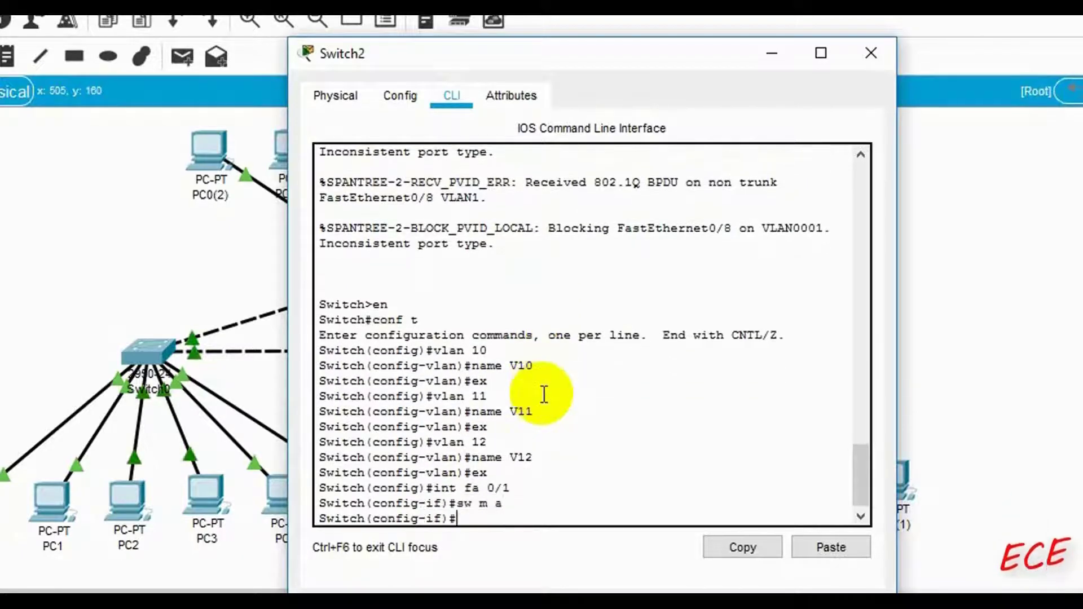
type("sw a vlan 10")
key("Return")
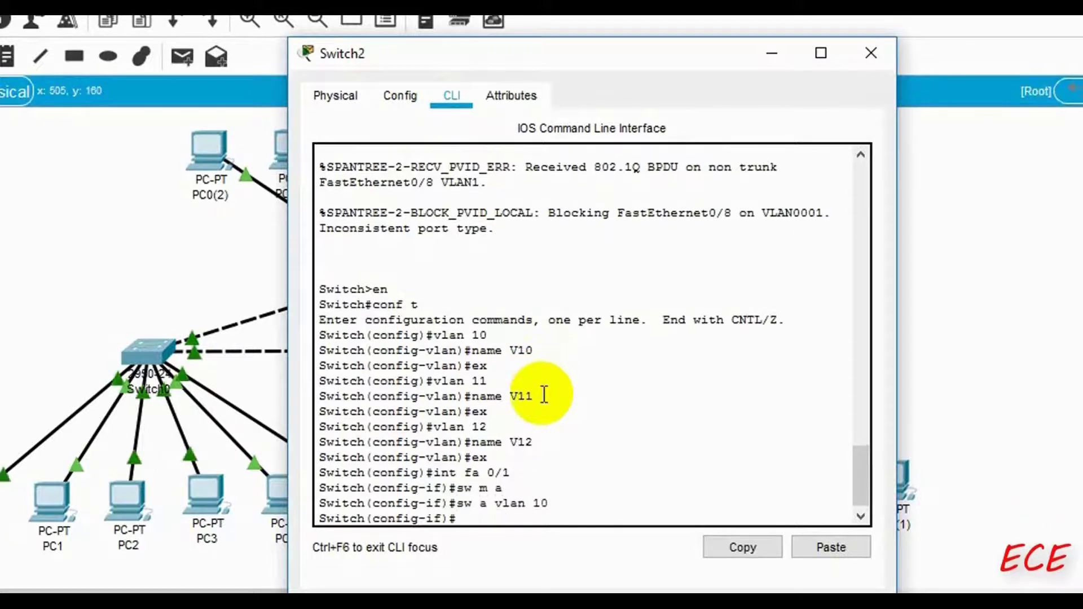
Step: Assign Switch2's interface fa 0/6 to VLAN 10 with sw a vlan 10
type("int fa 0/6")
key("Return")
type("sw a vlan 10")
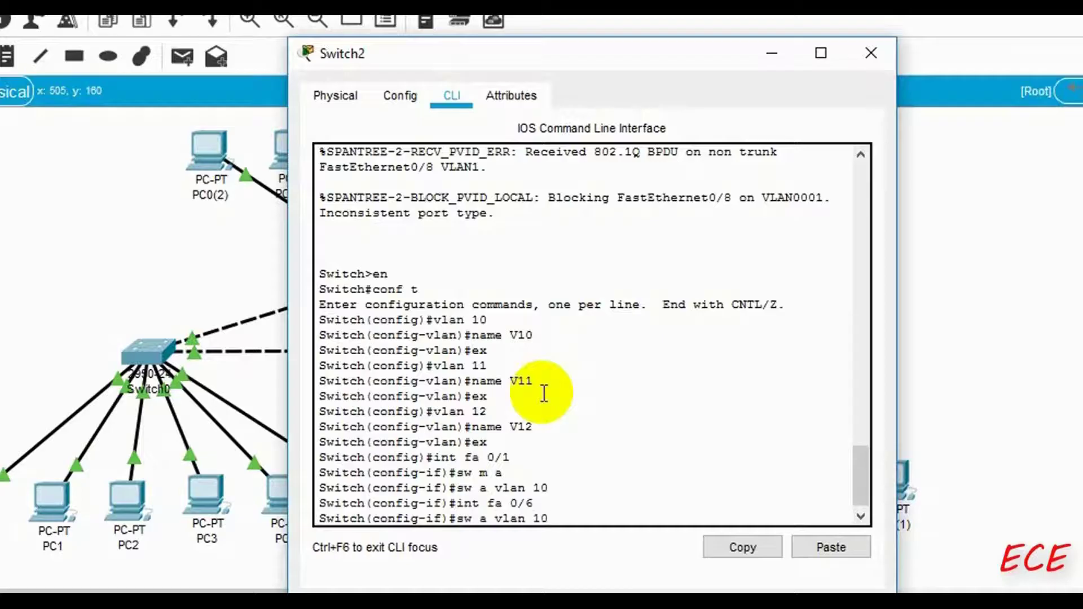
key("Return")
Step: Assign Switch2's interfaces fa 0/2 and fa 0/5 to VLAN 11 with sw a vlan 11
type("int fa 0/")
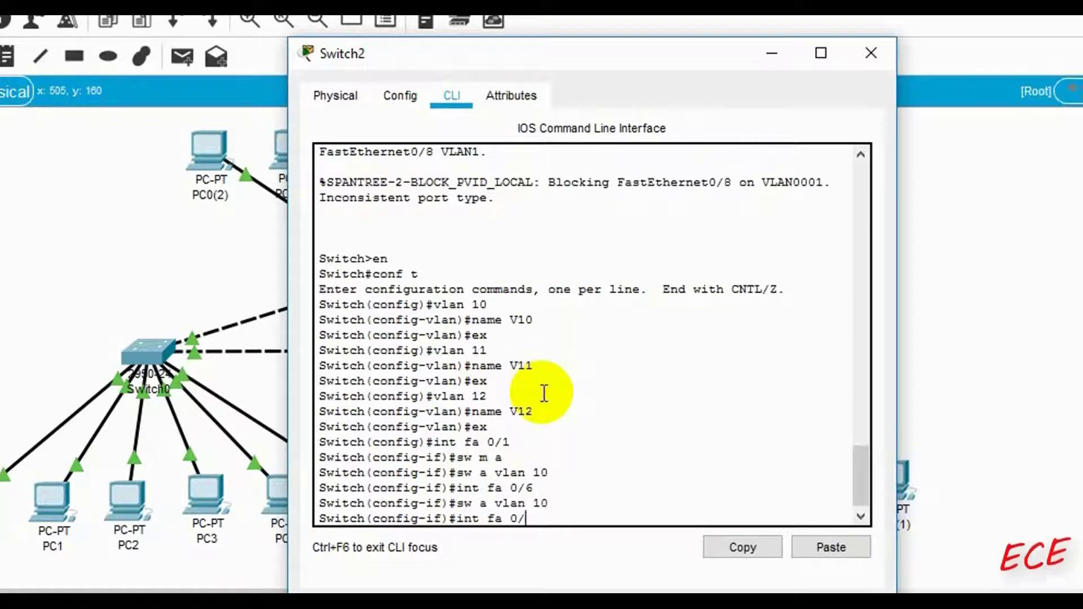
type("2")
key("Return")
key("Return")
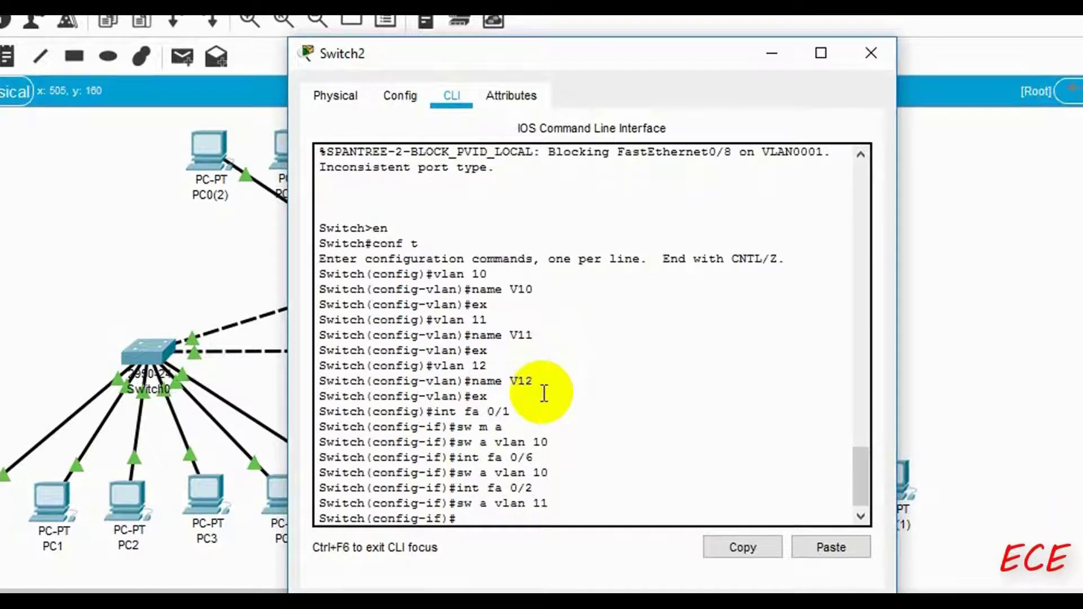
key("Return")
type("sw a vlan 11")
key("Return")
Step: Assign Switch2's interfaces fa 0/3 and fa 0/4 to VLAN 12 with sw a vlan 12
type("int fa 0/3")
key("Return")
type("sw a")
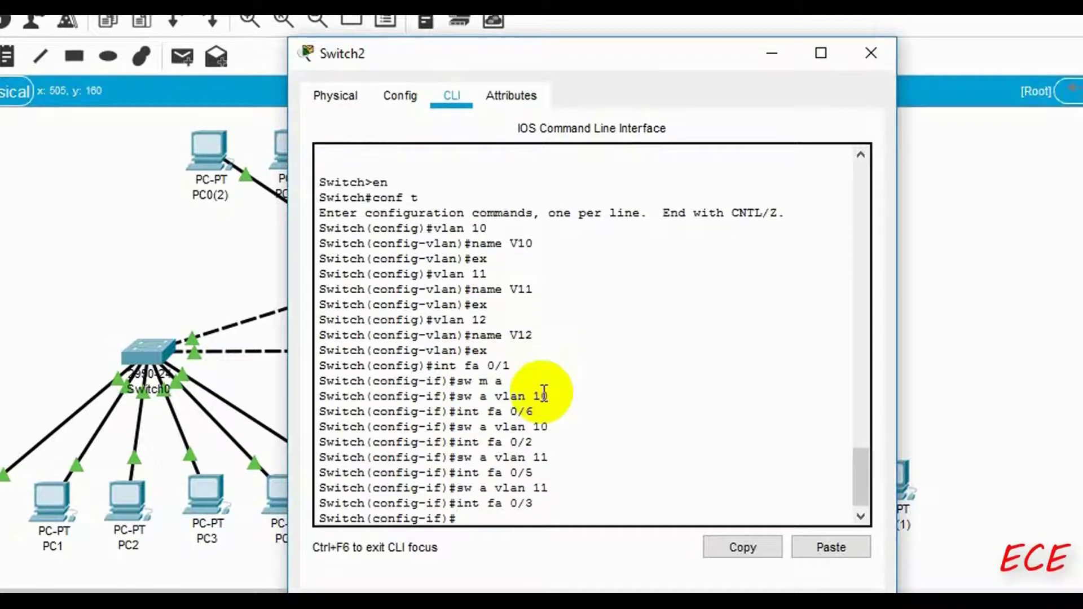
type(" vlan 12")
key("Return")
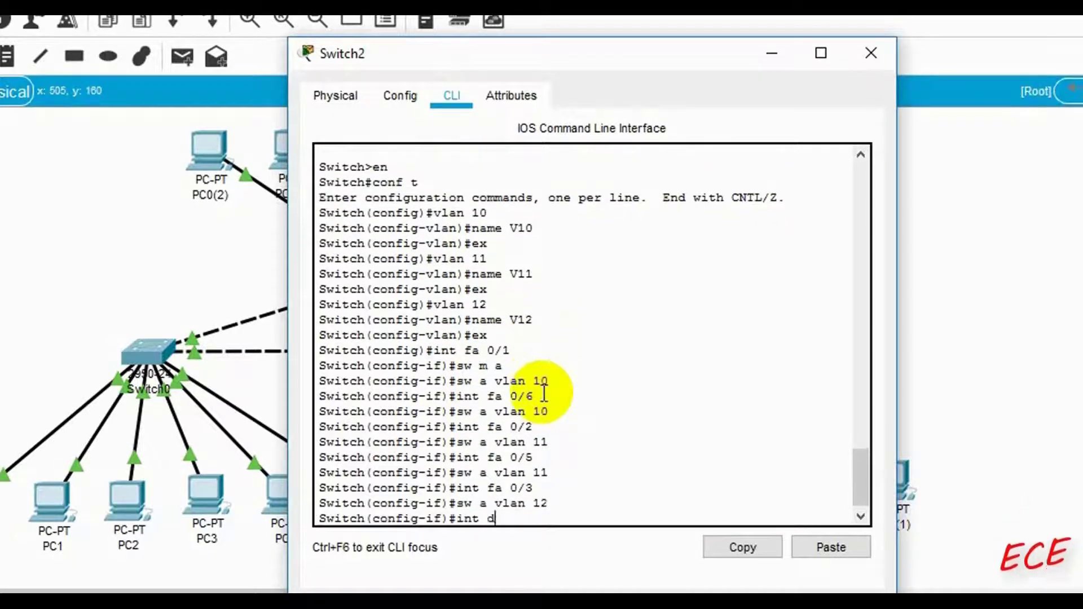
type("int fa 0/")
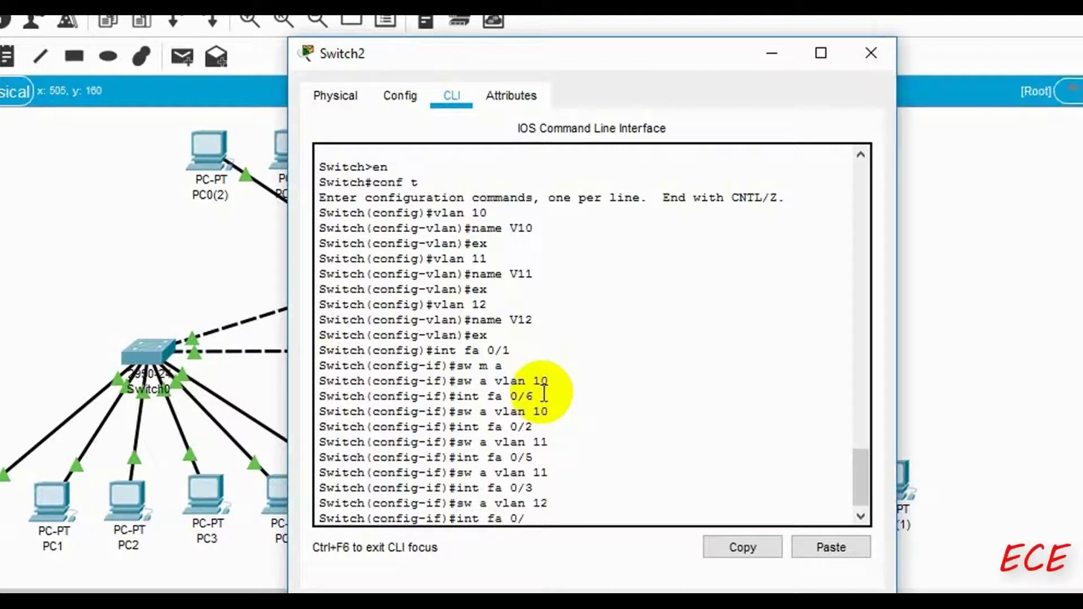
type("4")
key("Return")
type("sw a vlan 12")
key("Return")
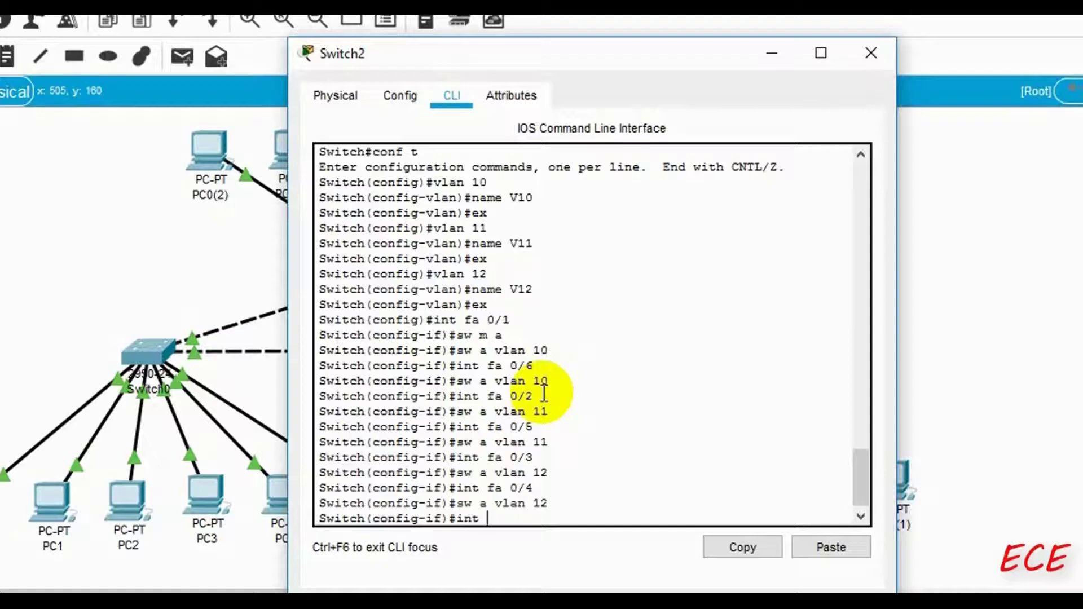
Step: Make Switch2's interface fa 0/7 a trunk with sw m t, apply sw non, and exit the interface configuration
type("int fa 0/7")
key("Return")
type("sw m t")
key("Return")
type("sw non")
key("Return")
type("ex")
key("Return")
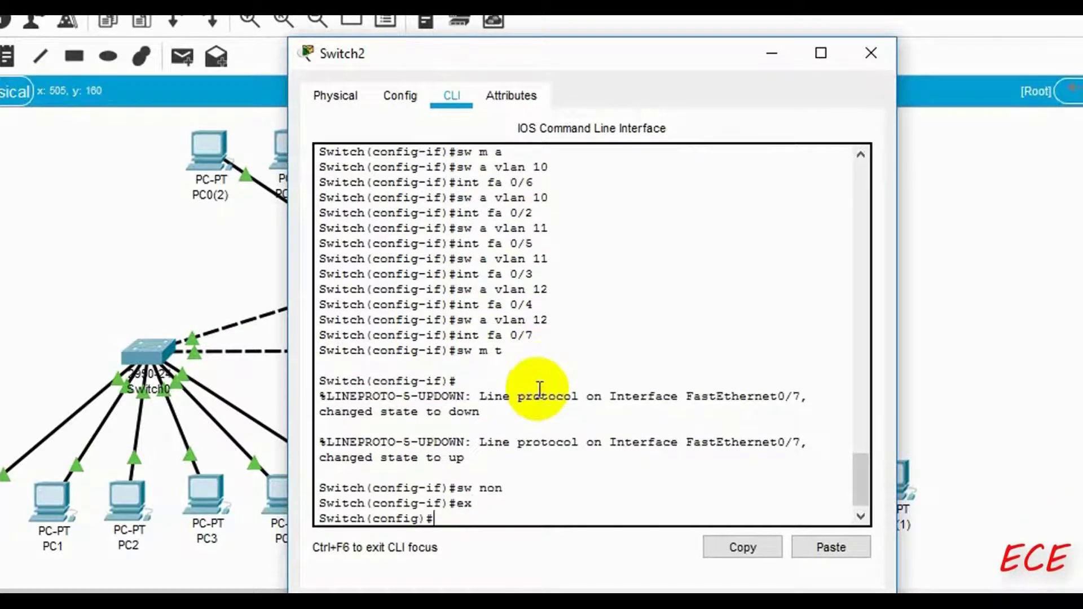
Step: Make Switch2's interface fa 0/8 a trunk with sw m t, apply sw non, and exit configuration mode
type("int fa 0/8")
key("Return")
type("sw m t")
key("Return")
type("sw non")
key("Return")
type("ex")
key("Return")
type("ex")
key("Return")
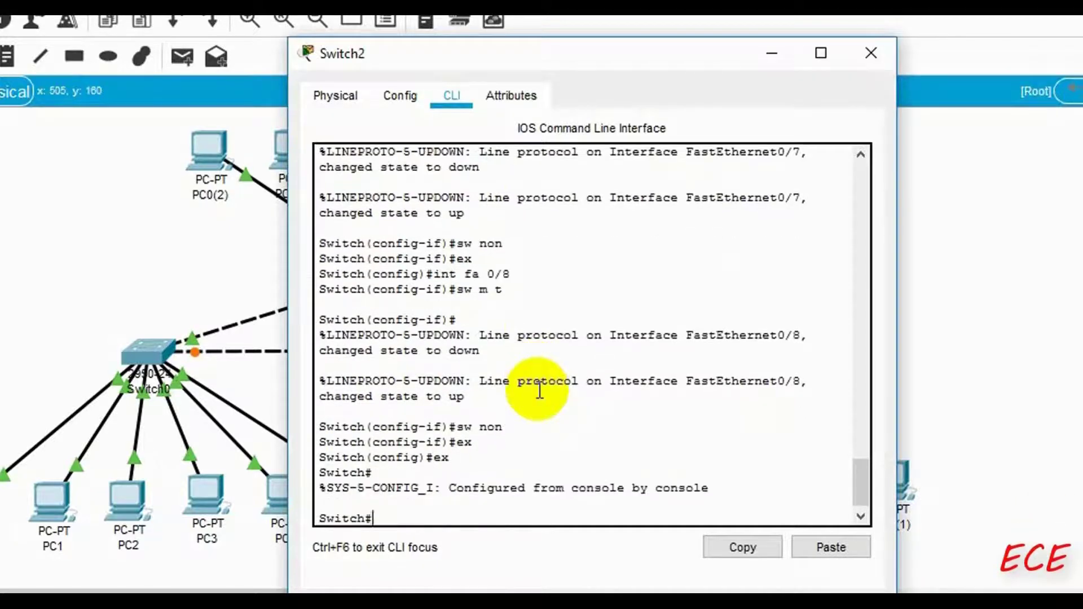
Step: Review the VLAN port assignments on Switch2 with show vlan, and close the switch window
type("show vlan")
key("Return")
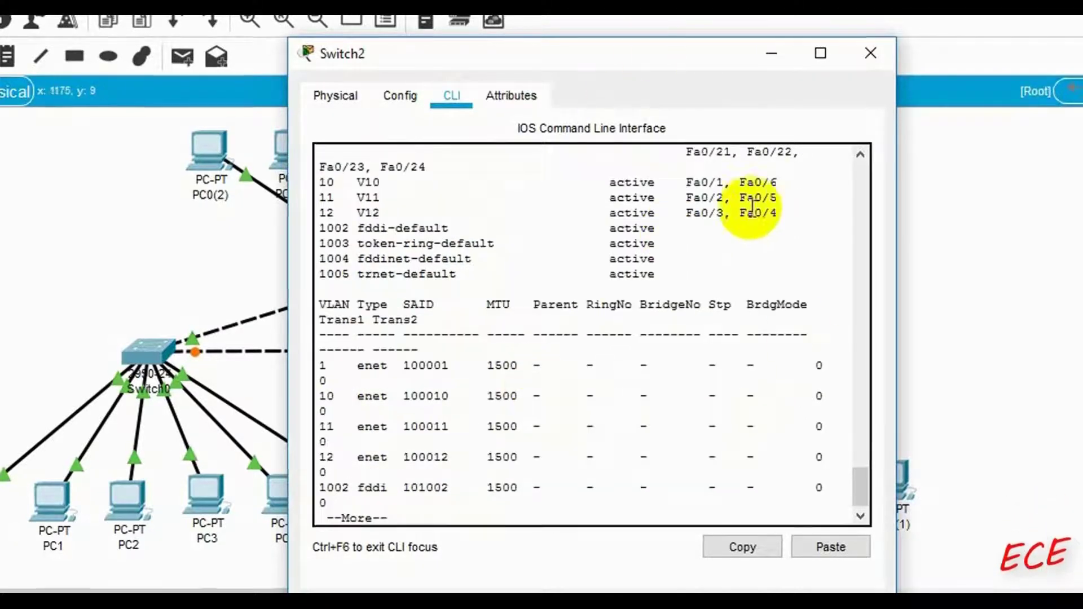
left_click(856, 57)
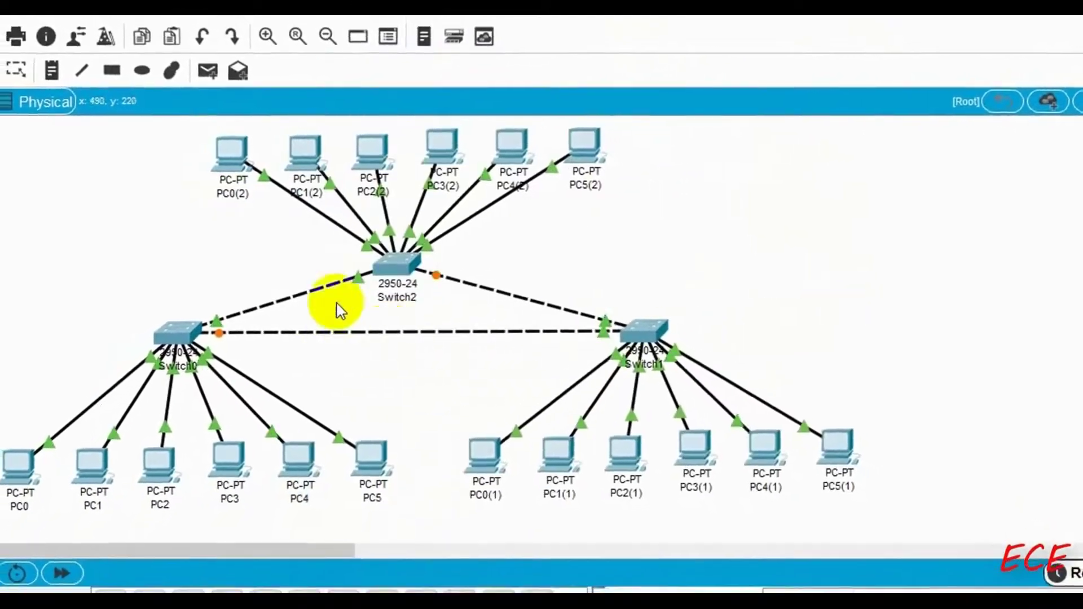
Step: Send a simple PDU from PC0 to PC5 to test connectivity on Switch0
left_click(229, 82)
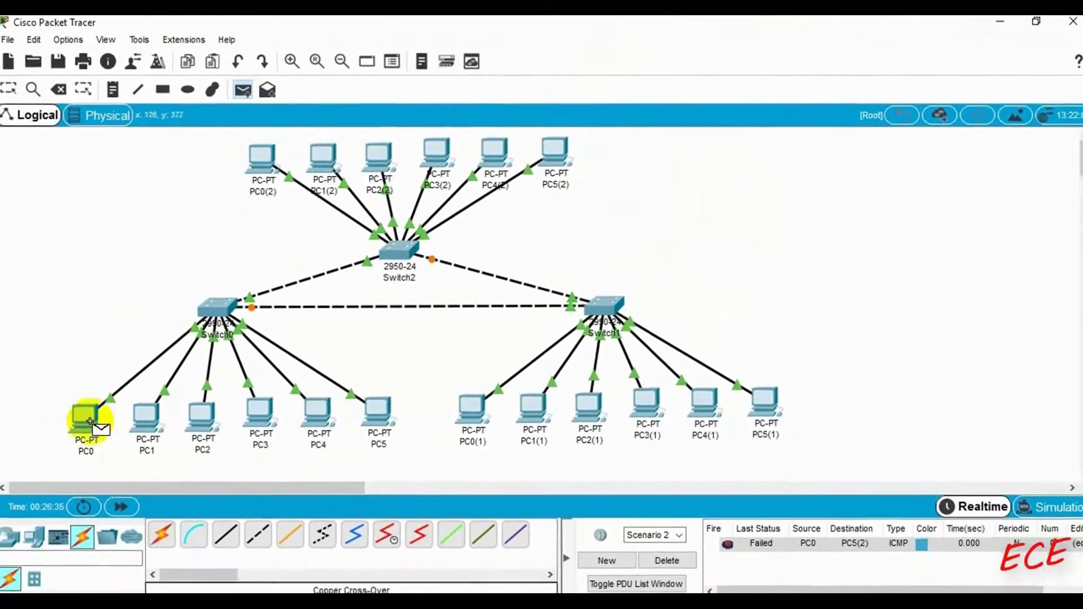
left_click(59, 436)
left_click(387, 430)
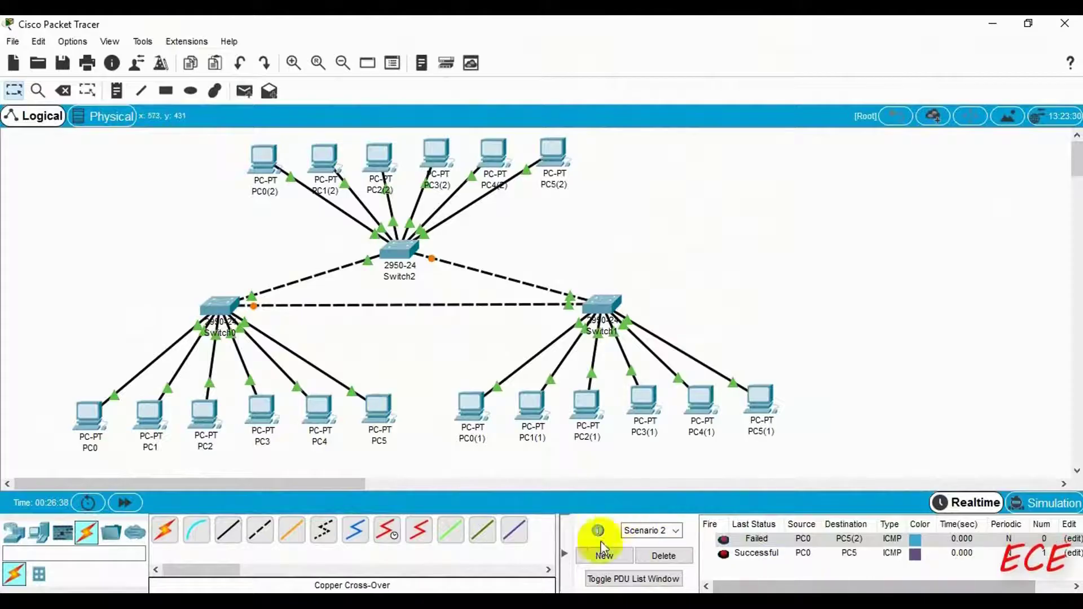
Step: Create a new PDU scenario and send a simple PDU from PC0 to PC0(1)
left_click(589, 554)
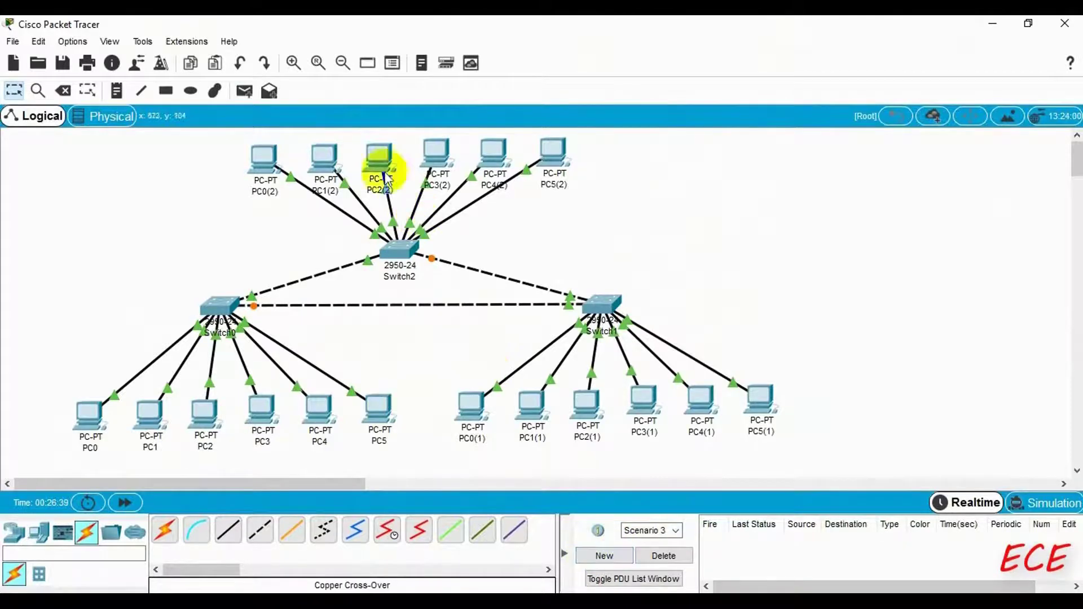
left_click(244, 90)
left_click(94, 416)
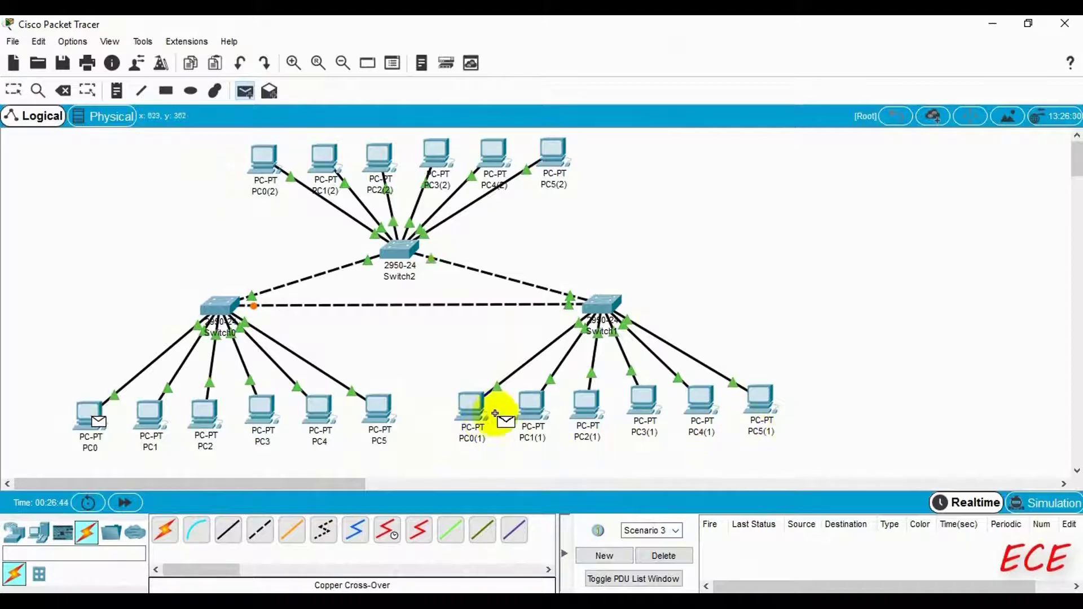
left_click(468, 420)
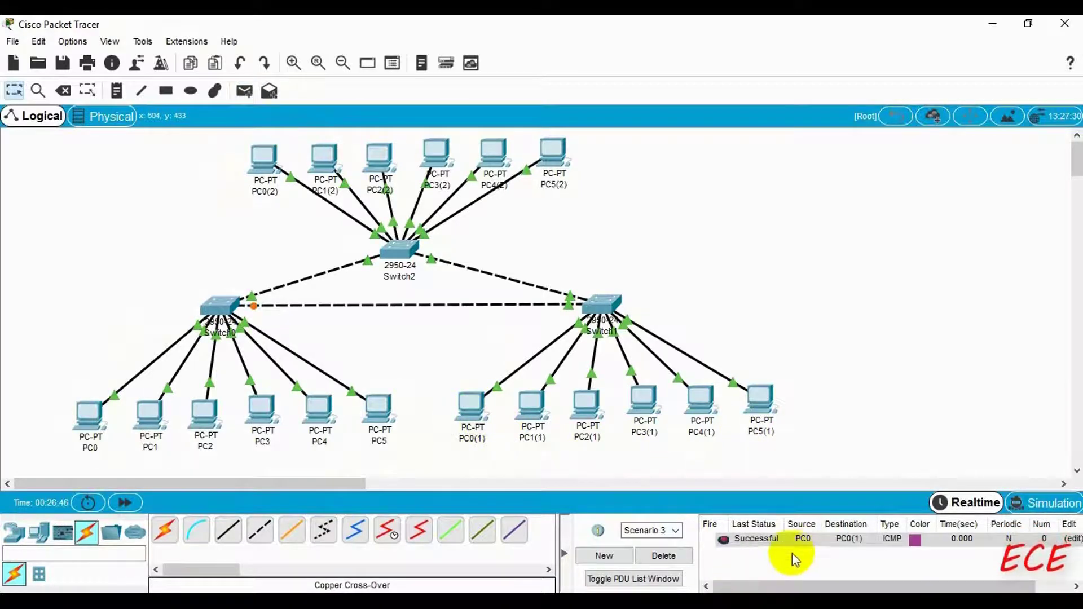
Step: Send a simple PDU from PC0 to itself and another from PC0 to PC5(1)
left_click(246, 91)
left_click(92, 411)
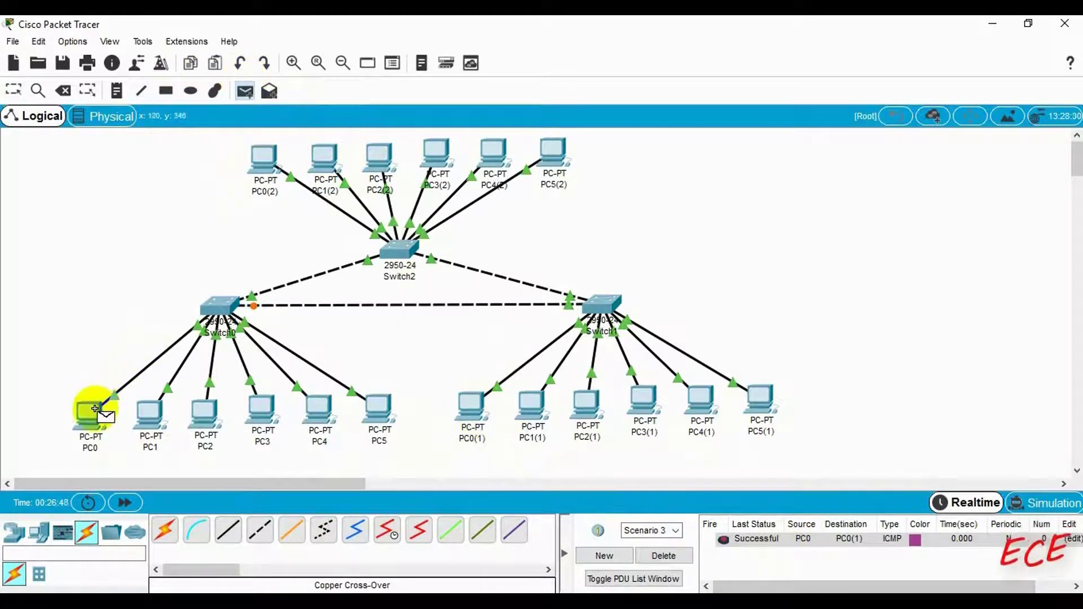
left_click(536, 426)
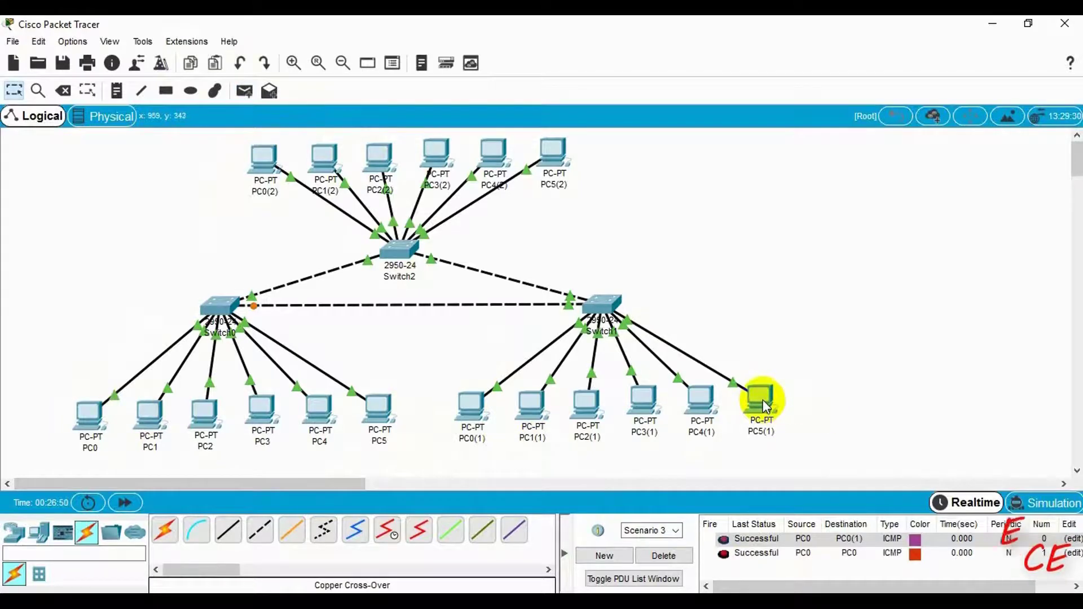
left_click(246, 91)
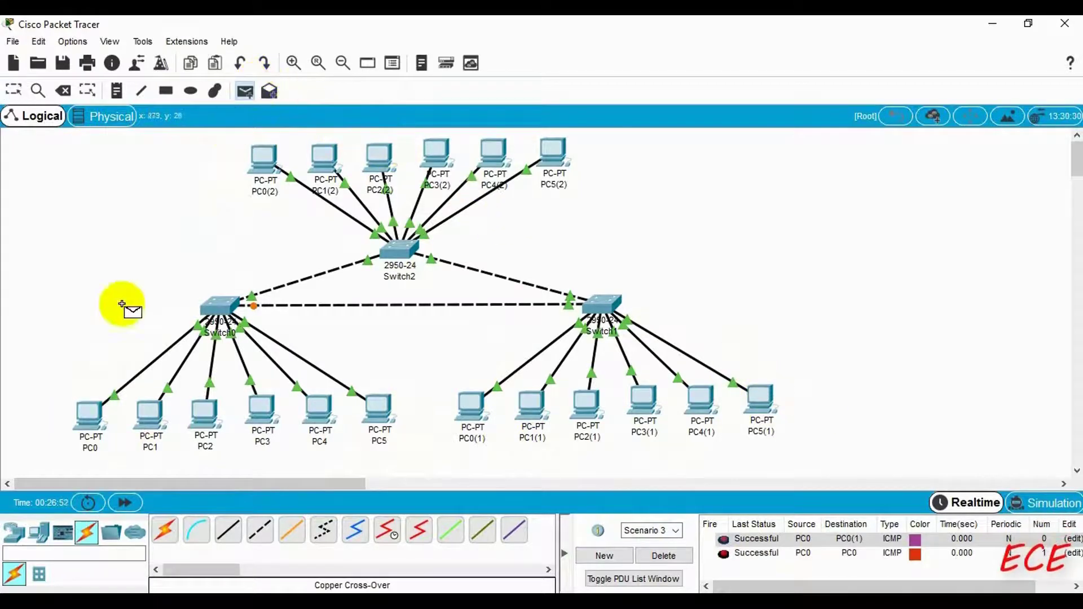
left_click(89, 415)
left_click(761, 402)
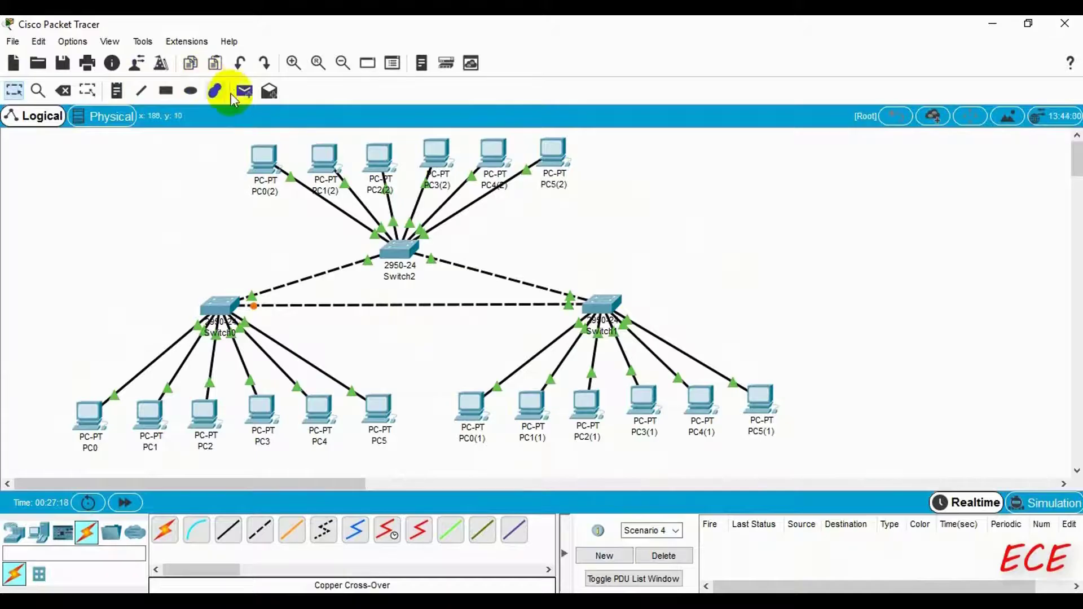
Step: Send a simple PDU from PC1 to PC1(2) to test connectivity between Switch0 and Switch2
left_click(244, 91)
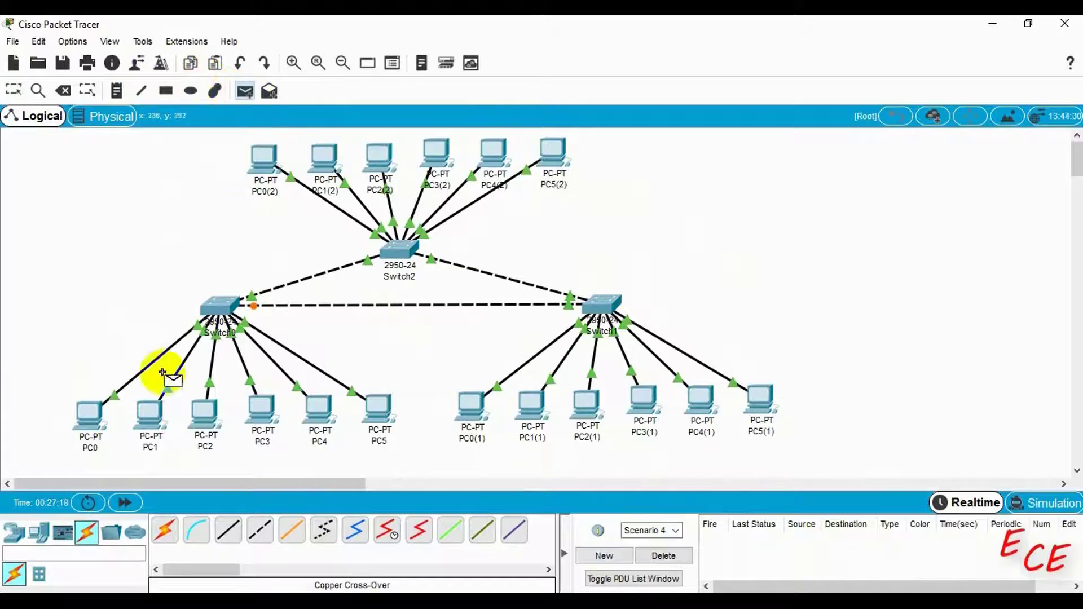
left_click(158, 420)
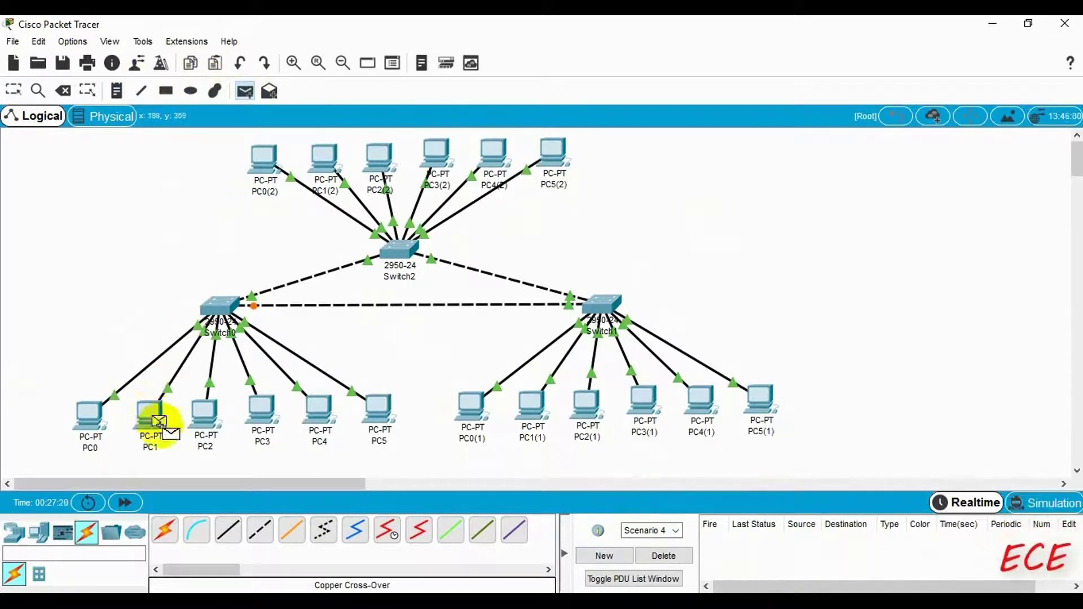
left_click(325, 157)
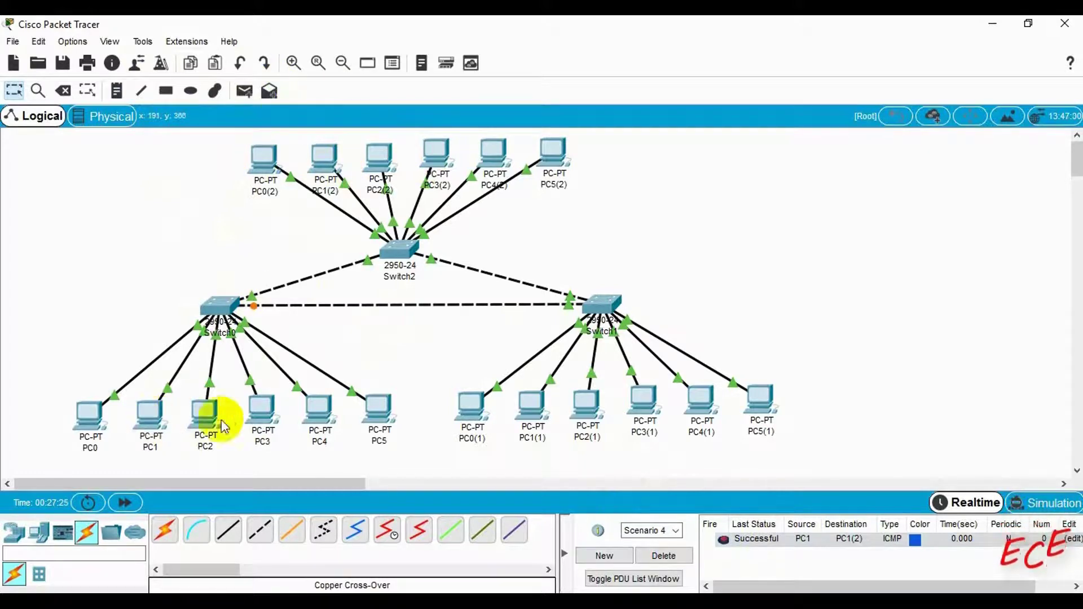
Step: Send simple PDUs from PC1 to PC1(1) and to PC4(1) on Switch1
left_click(244, 91)
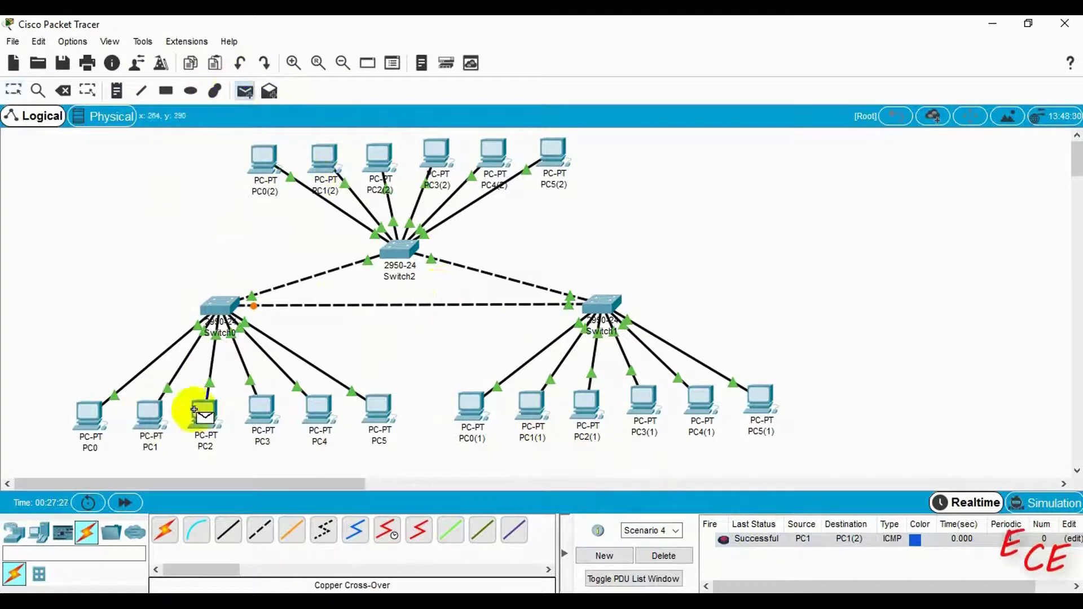
left_click(141, 412)
left_click(548, 404)
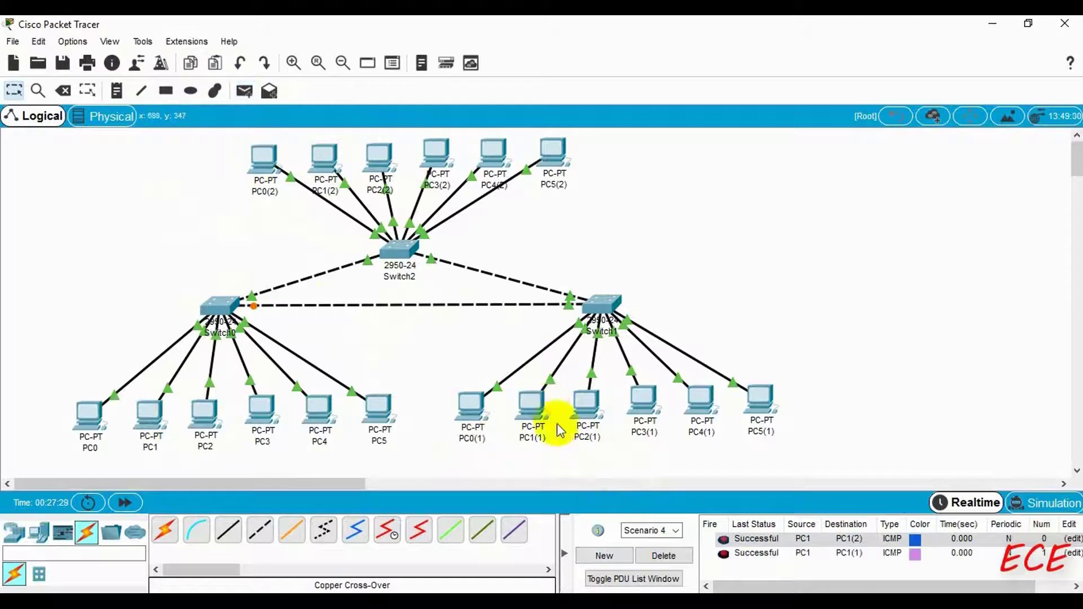
left_click(244, 90)
left_click(148, 413)
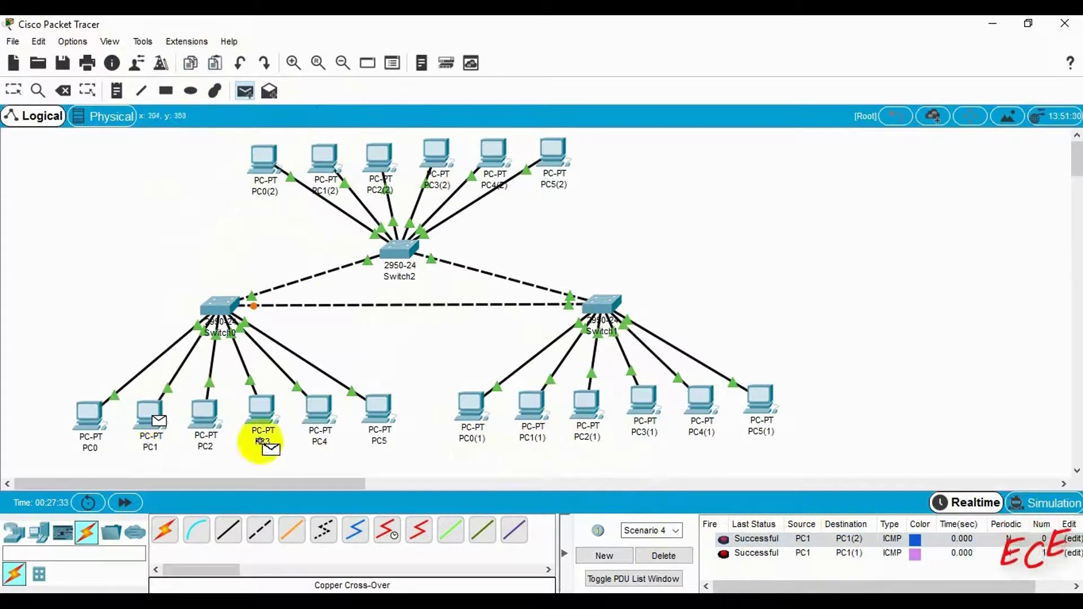
left_click(705, 406)
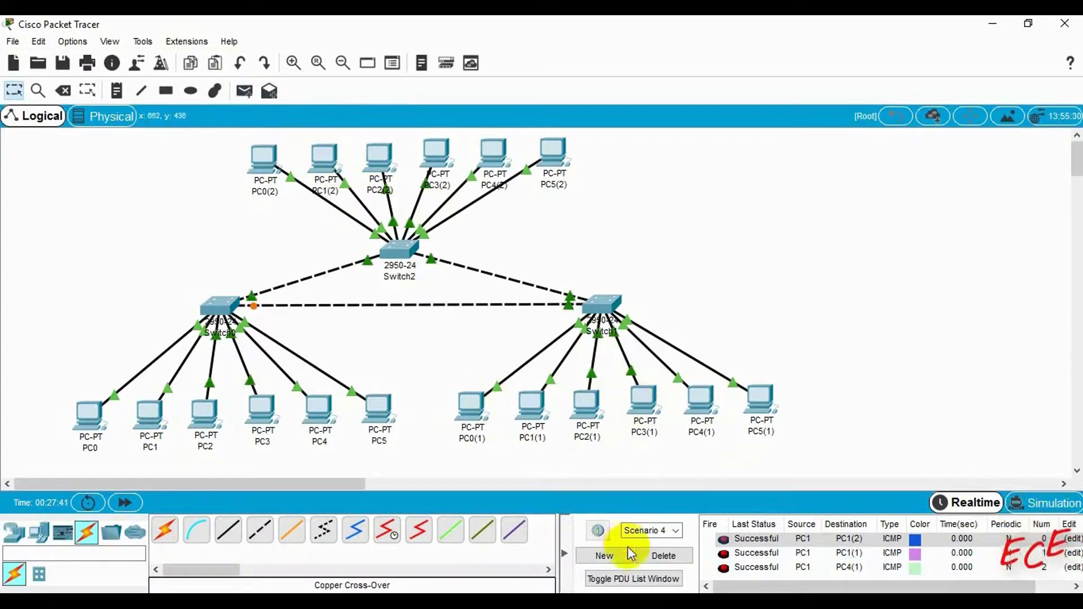
Step: Create a new PDU scenario and send a simple PDU from PC1 to PC2(1) in a different VLAN
left_click(606, 555)
left_click(251, 90)
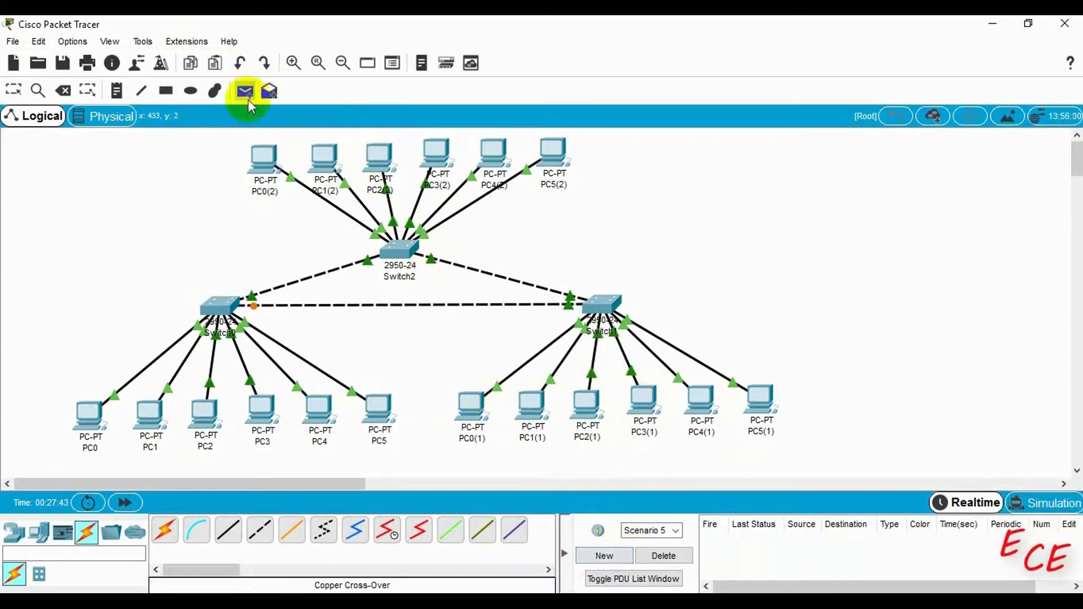
left_click(150, 413)
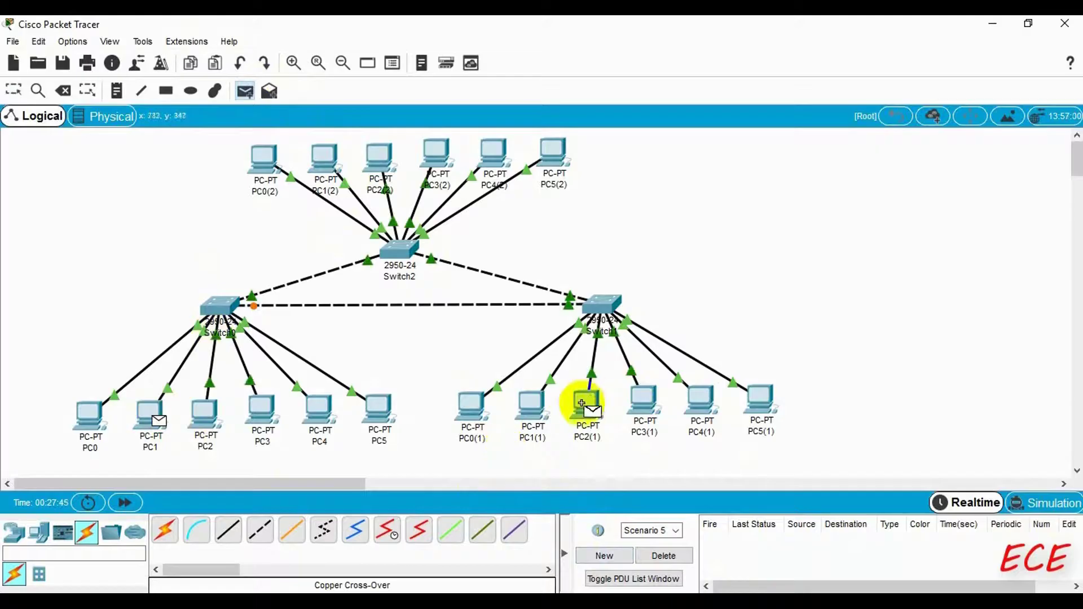
left_click(586, 404)
Step: Send a simple PDU from PC1 to PC2 to test traffic between VLANs on Switch0
left_click(244, 90)
left_click(149, 415)
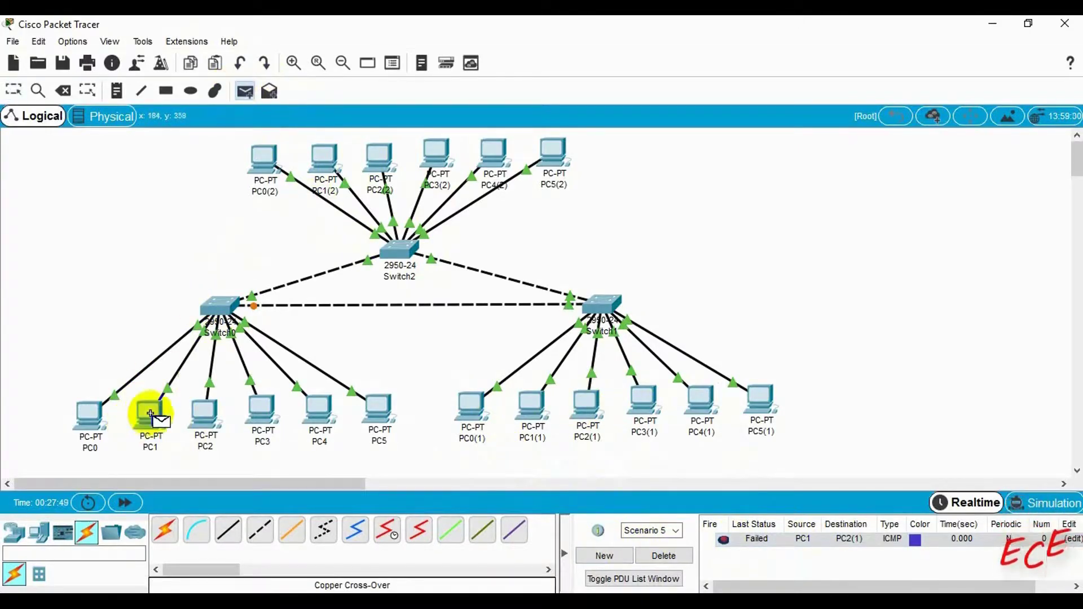
left_click(204, 415)
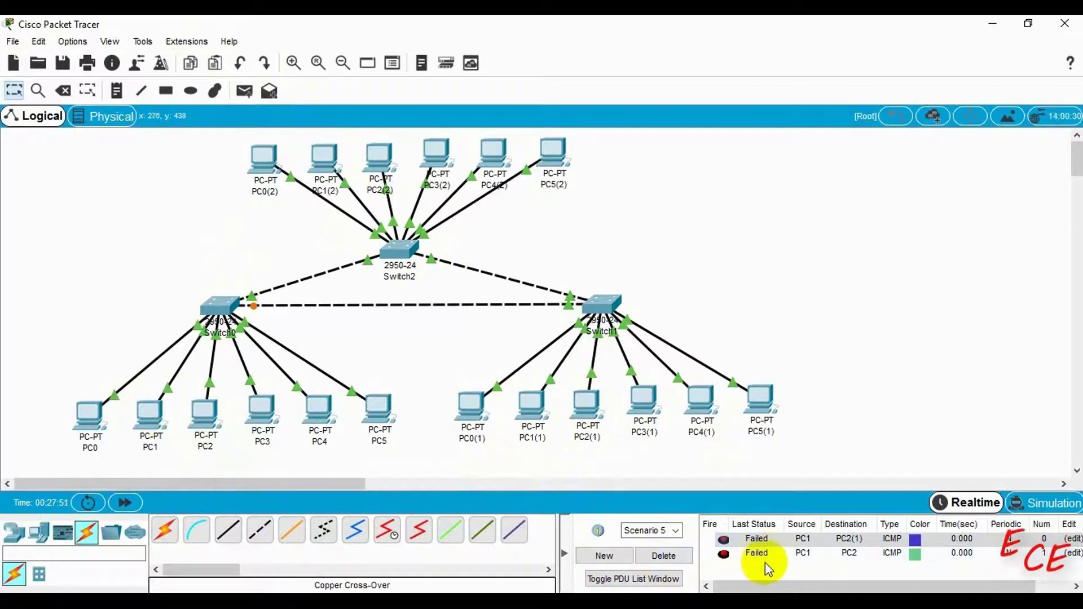